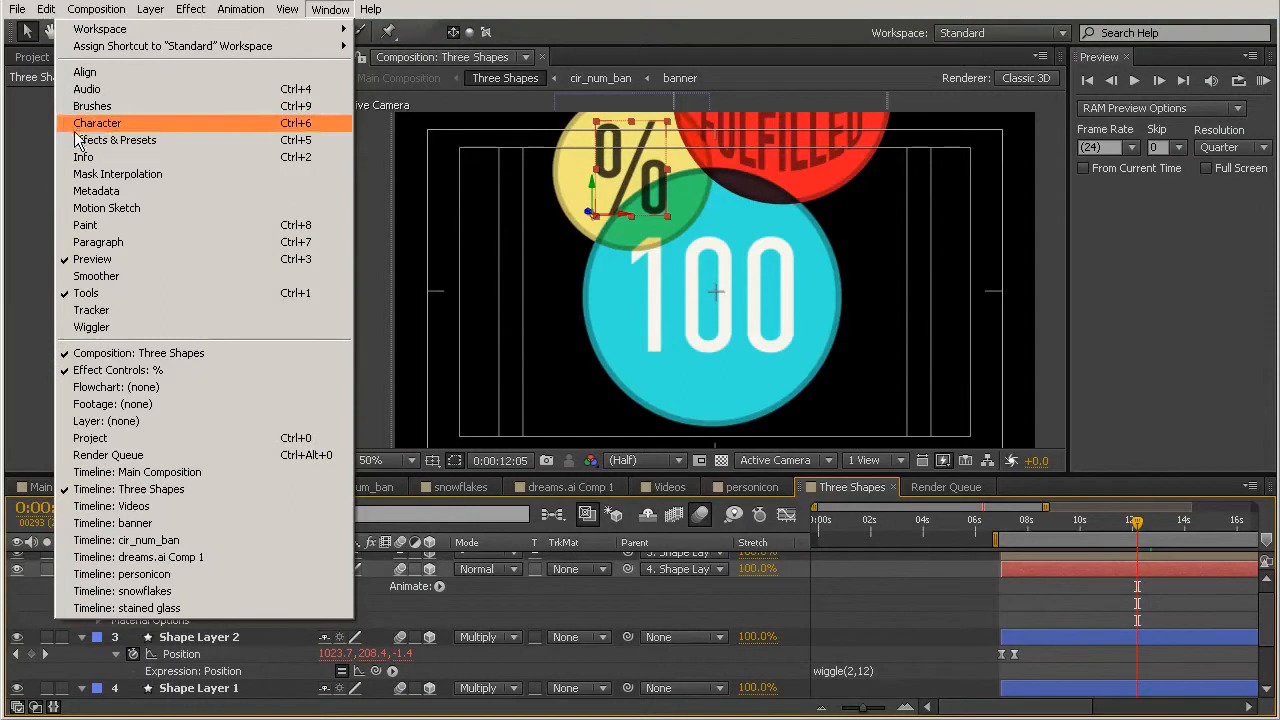
Step: Set the fill colour of the % text layer to grey 676767
click(80, 124)
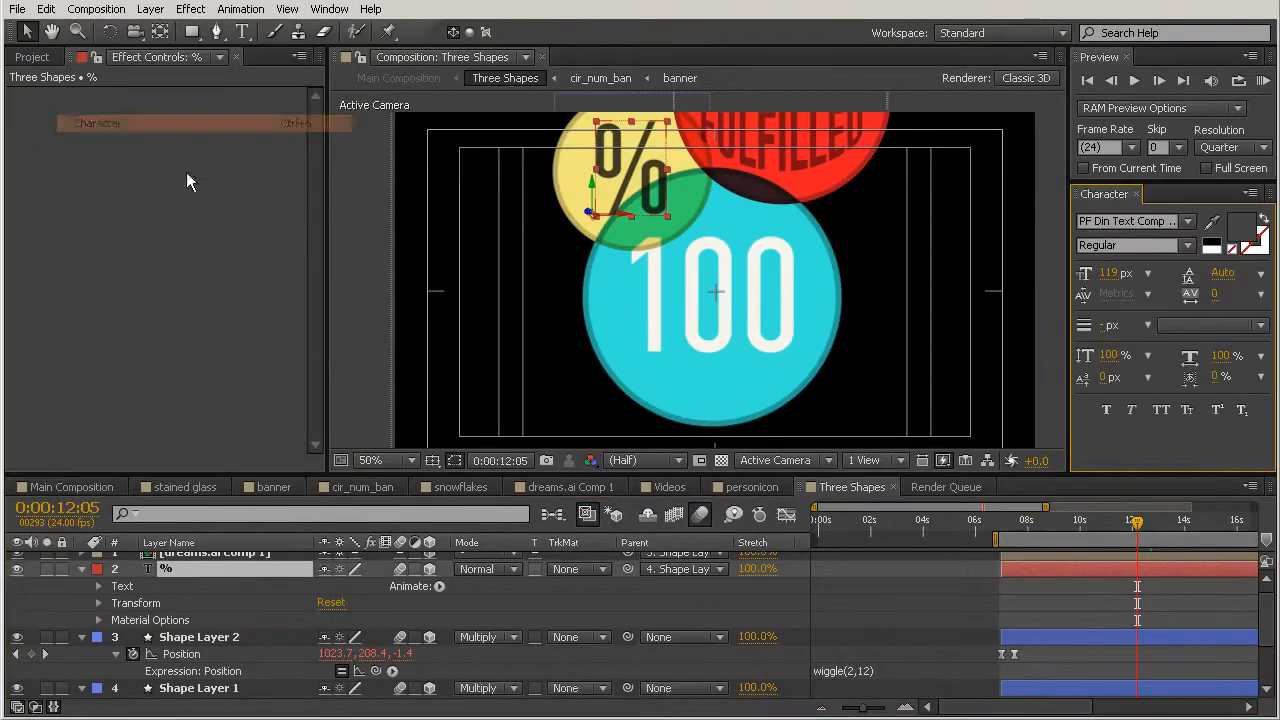
click(1248, 230)
drag(360, 488, 313, 491)
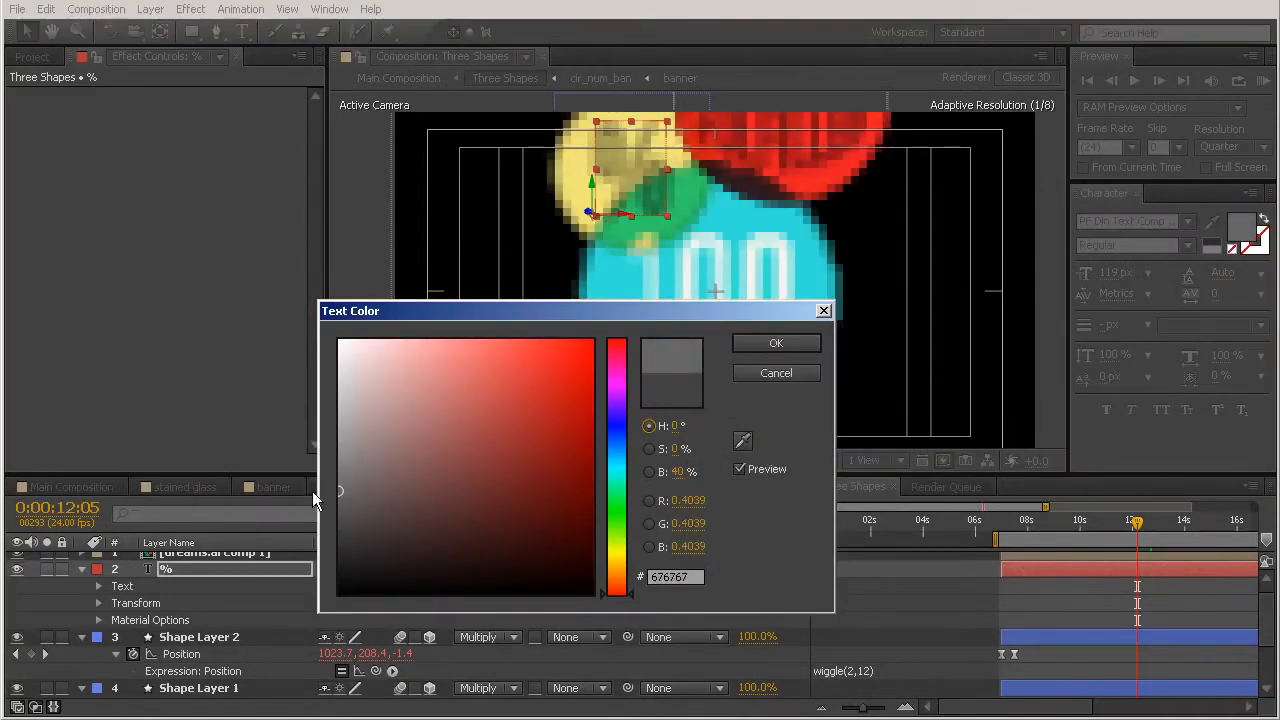
click(790, 345)
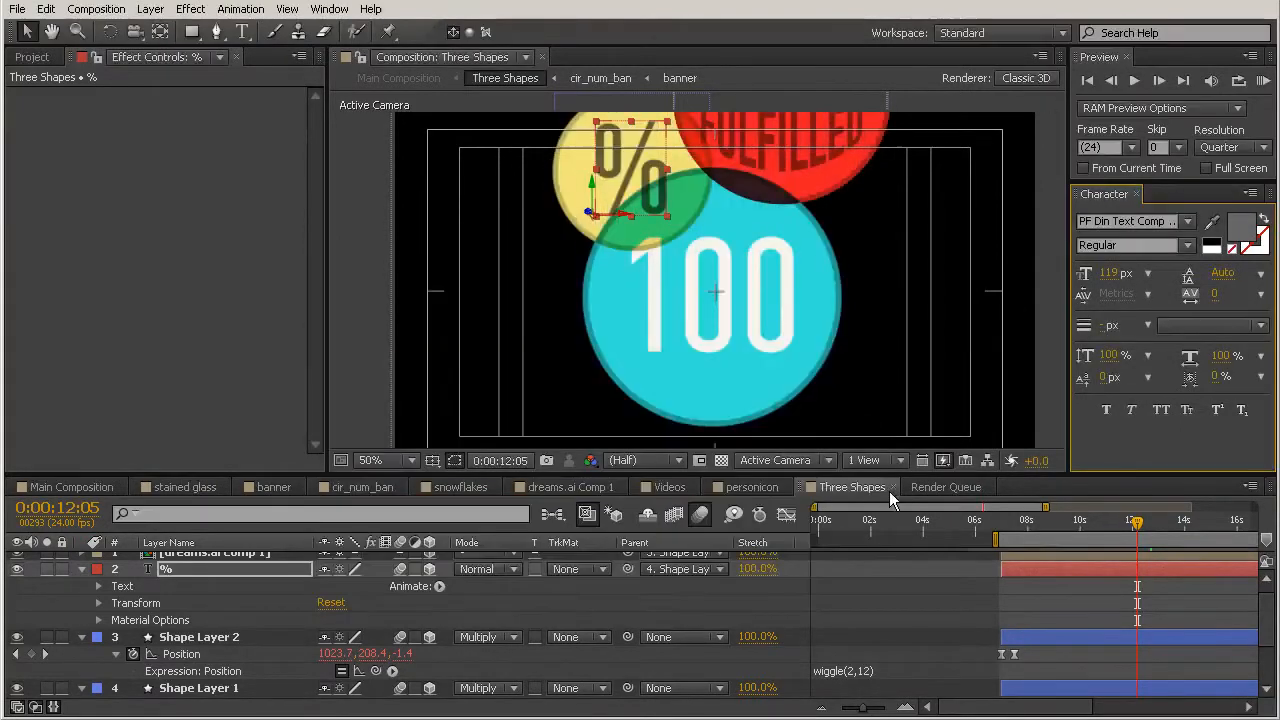
Step: Set the blending mode of the Three Shapes layer in Main Composition to Multiply
click(70, 494)
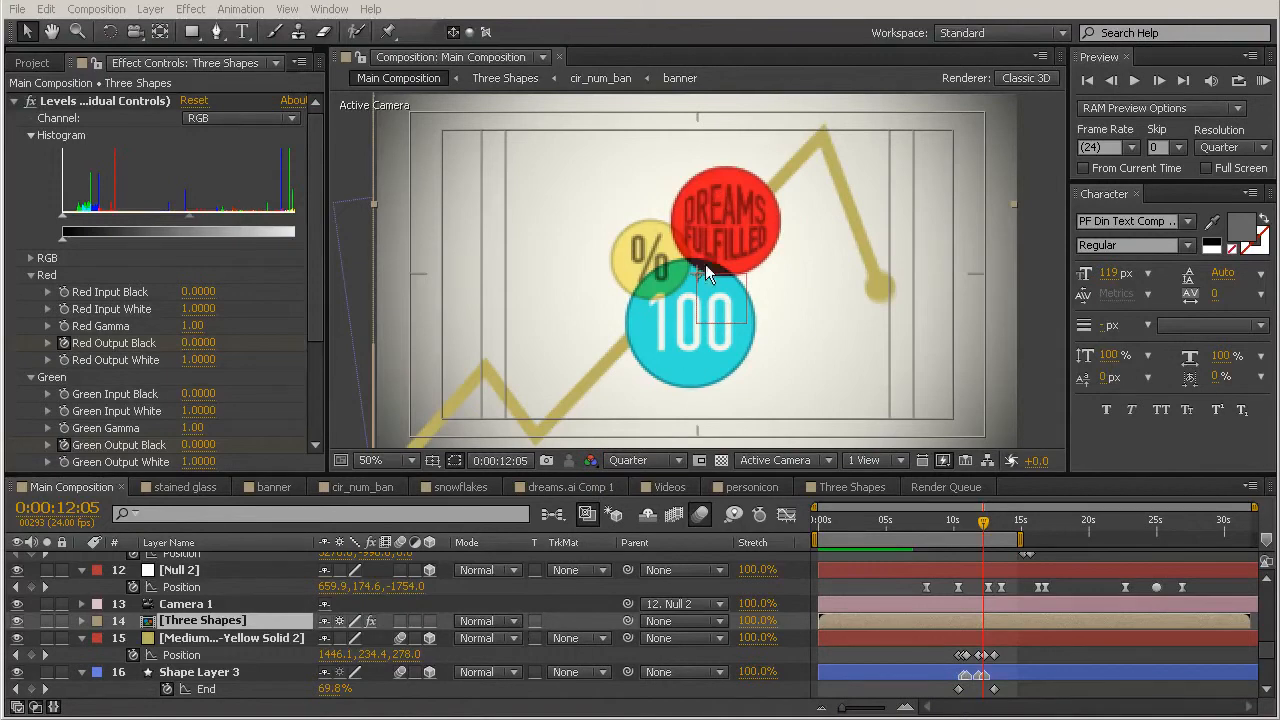
click(510, 621)
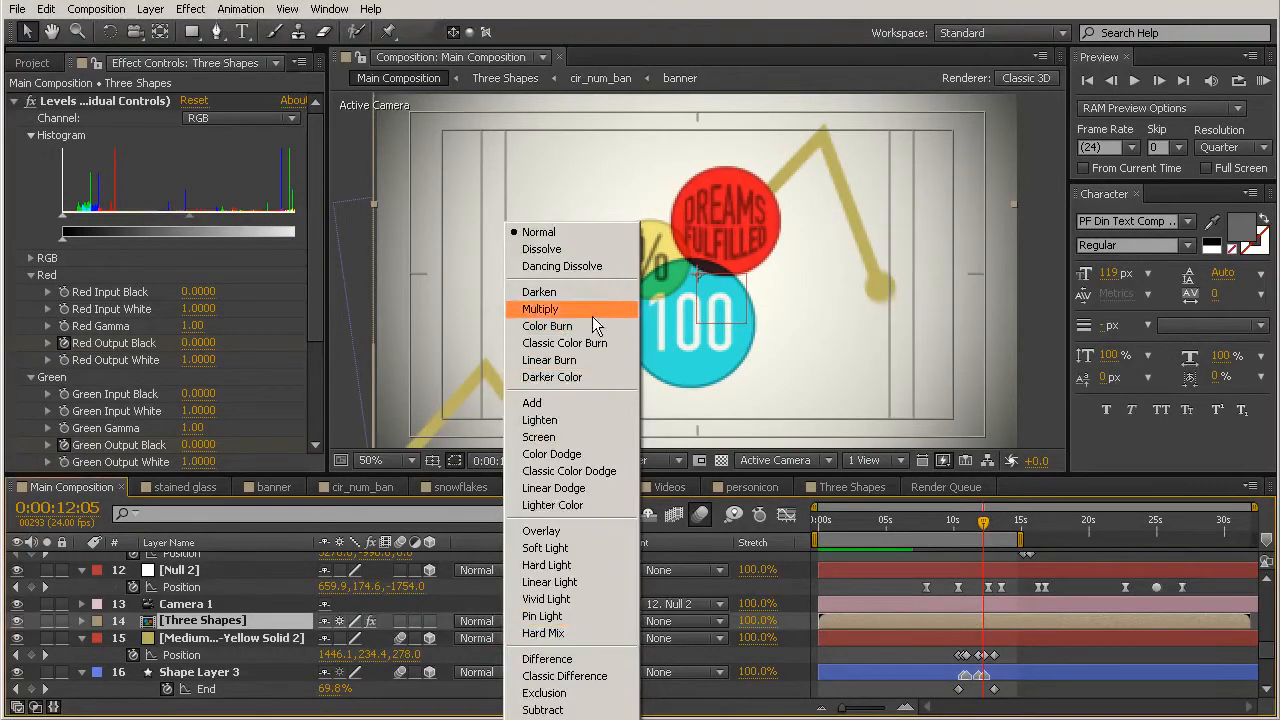
click(560, 309)
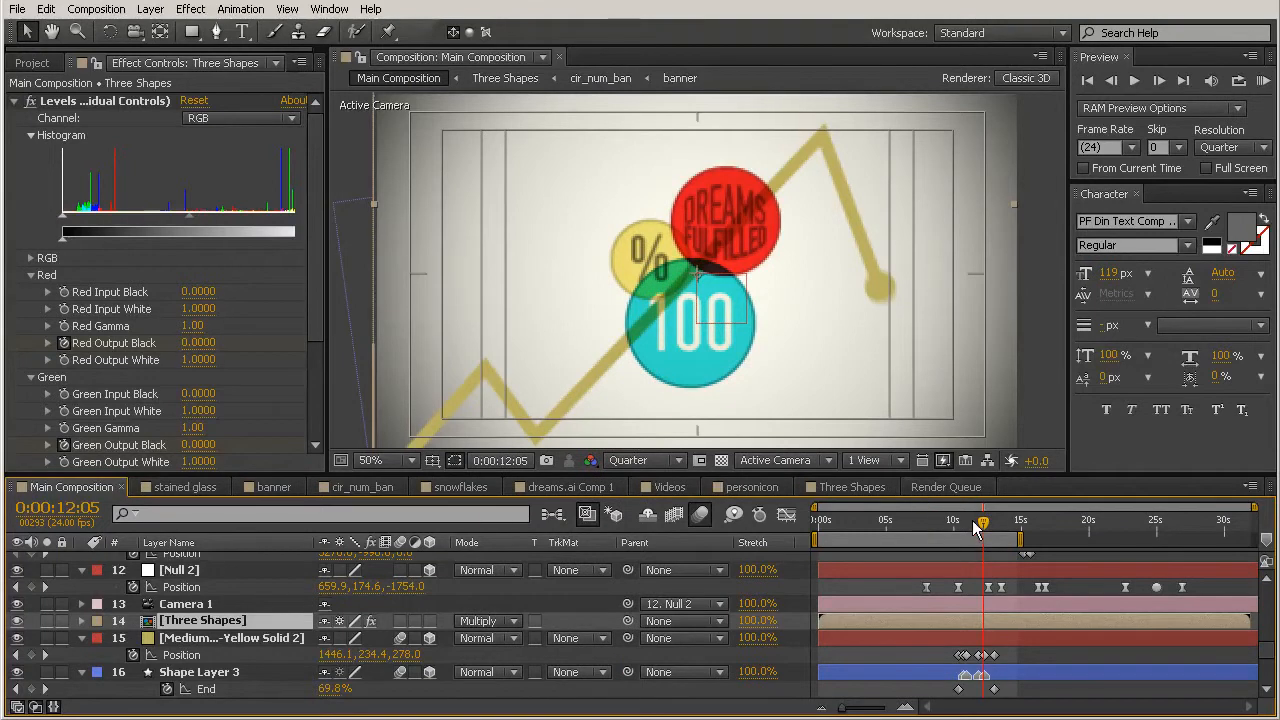
Step: Move the Videos layer earlier in the timeline so that it starts at 0:00:13:07
drag(975, 524, 1018, 533)
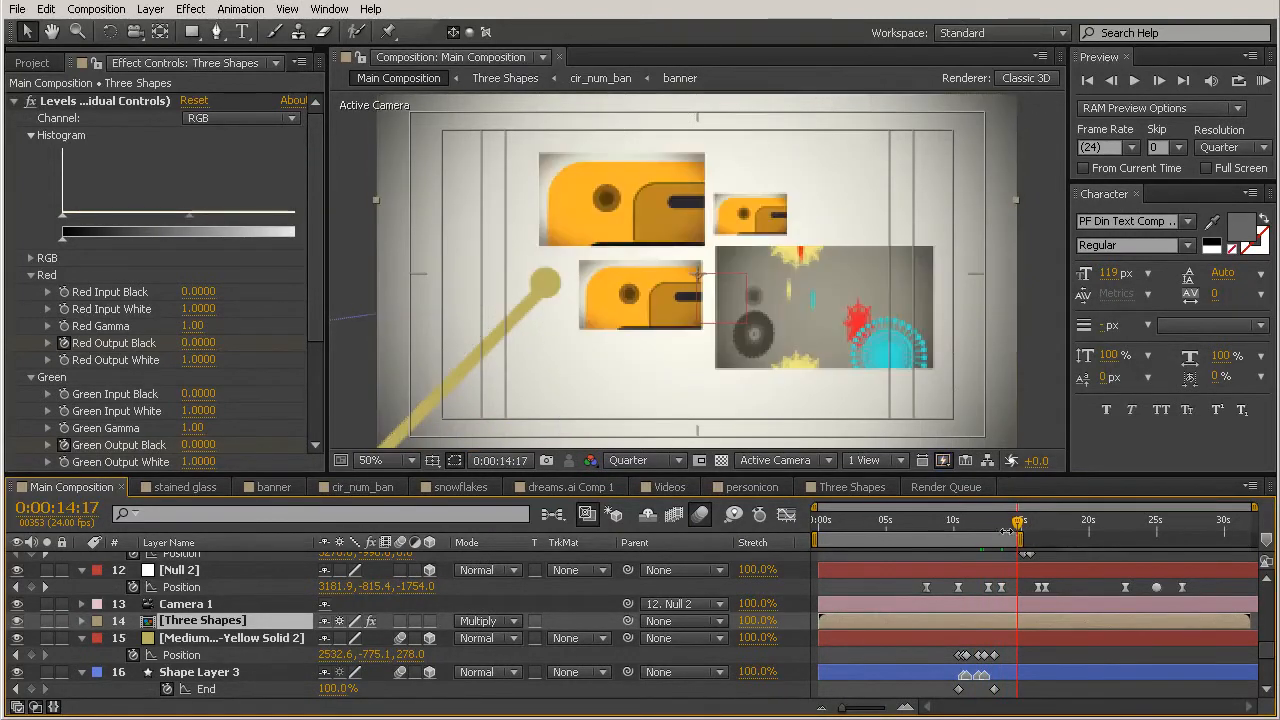
drag(984, 516, 1030, 533)
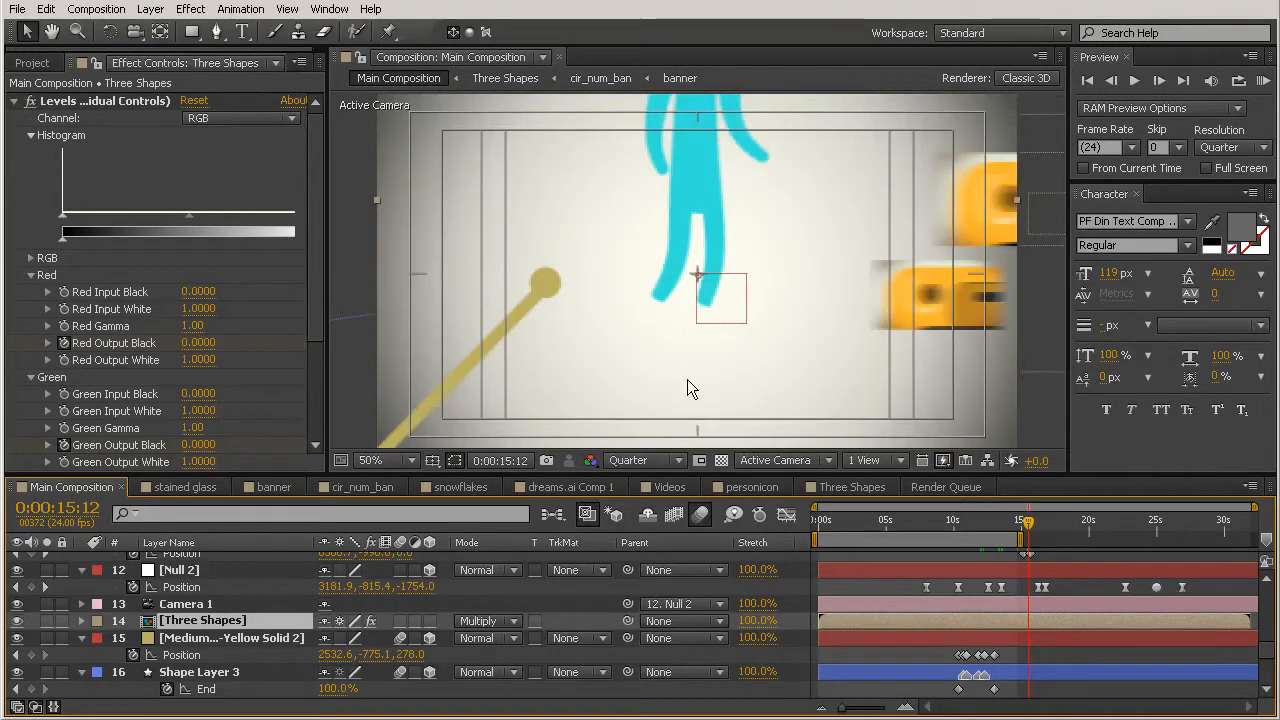
click(1003, 524)
mouse_move(1003, 524)
mouse_down()
mouse_move(985, 528)
mouse_move(998, 527)
mouse_up()
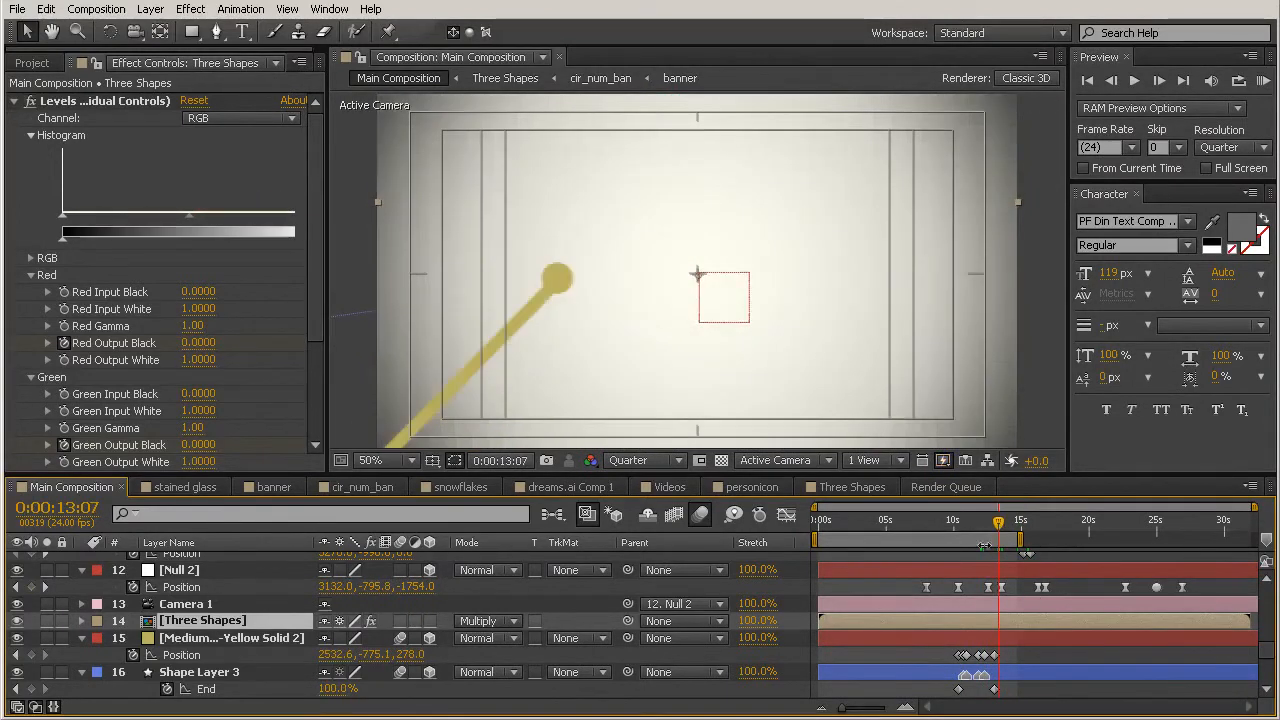
scroll(1041, 622, up, 3)
click(1020, 637)
drag(1020, 635, 1017, 635)
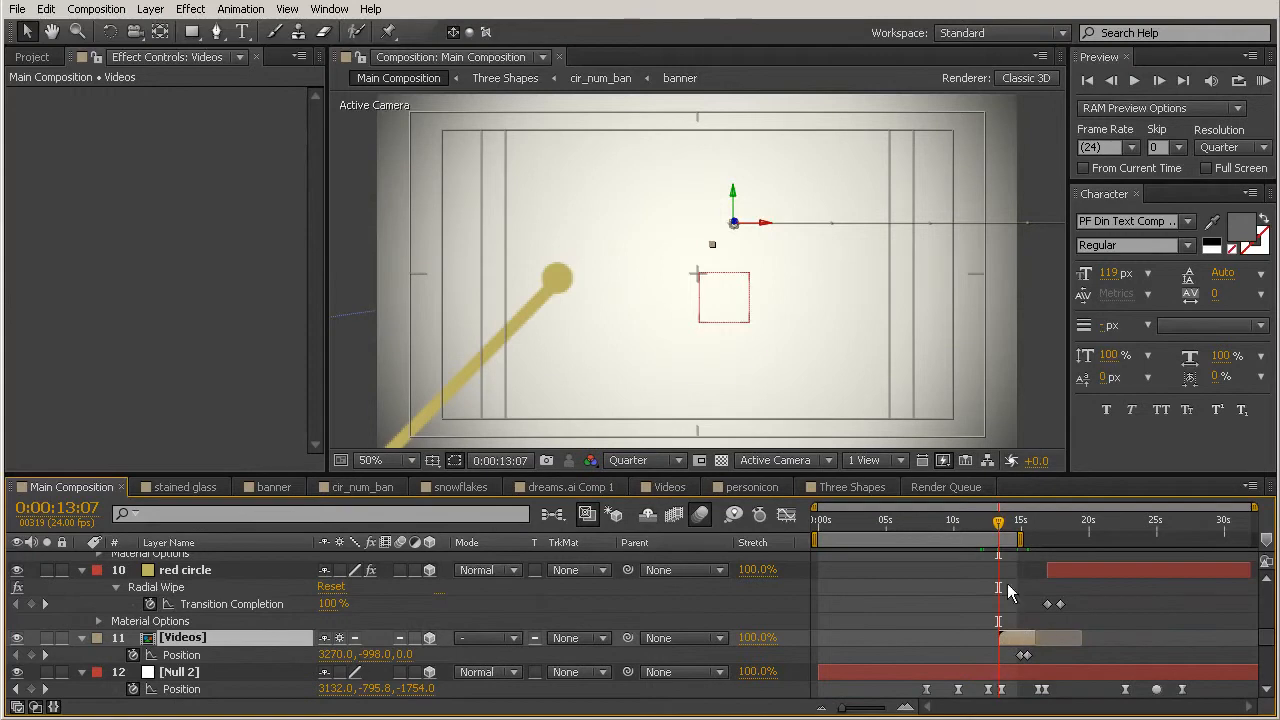
Step: Move both Position keyframes of the Videos layer later so that the first one sits at 0:00:15:20
drag(999, 524, 1045, 530)
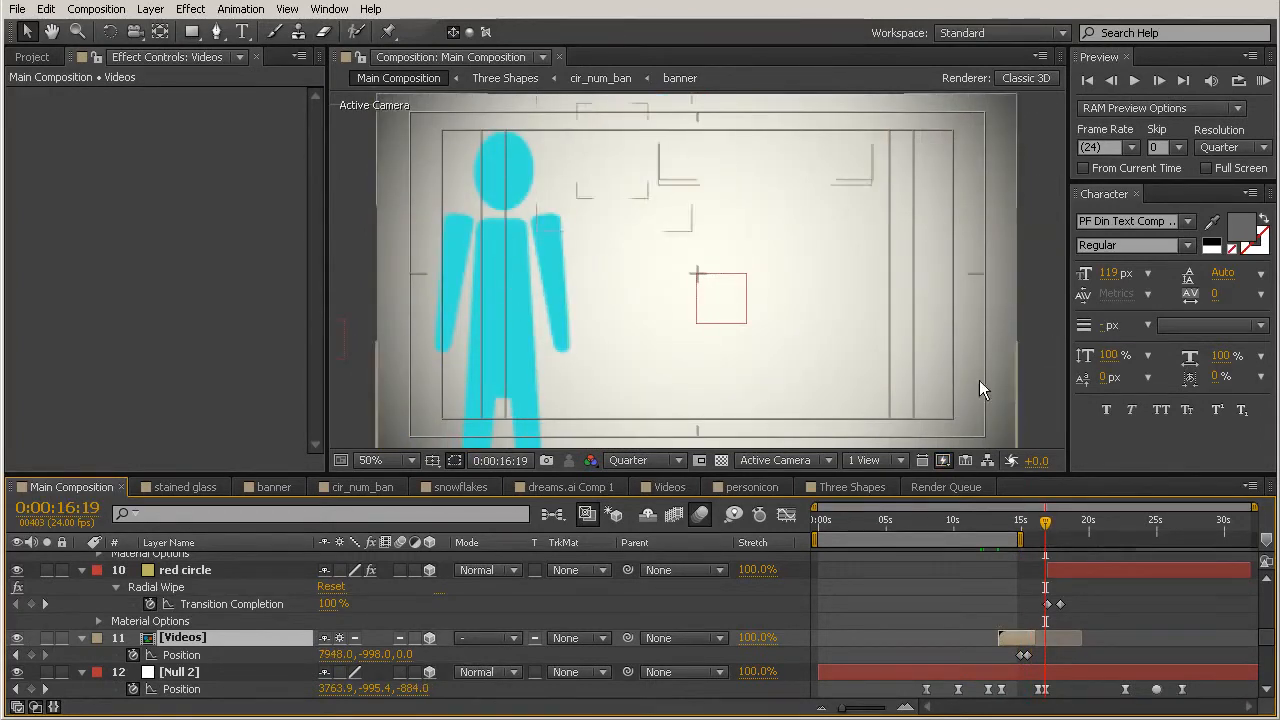
mouse_move(1040, 530)
mouse_down()
mouse_move(1014, 530)
mouse_move(1033, 530)
mouse_up()
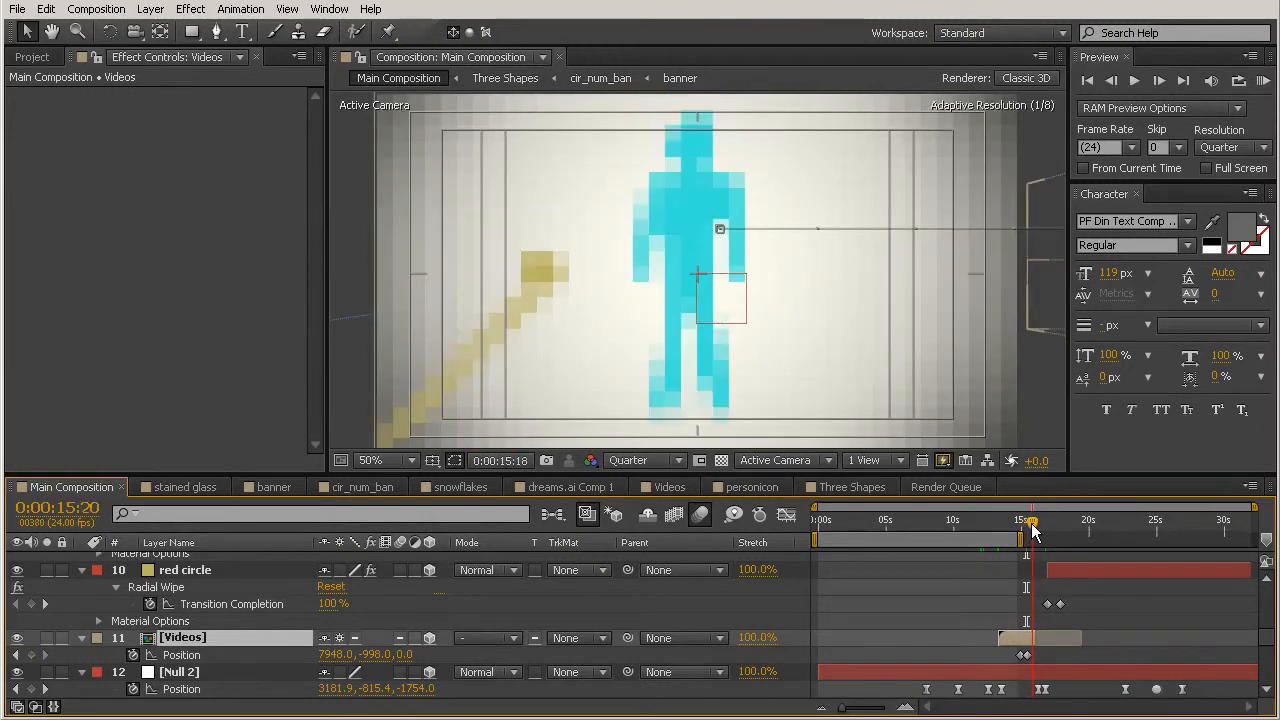
click(1058, 654)
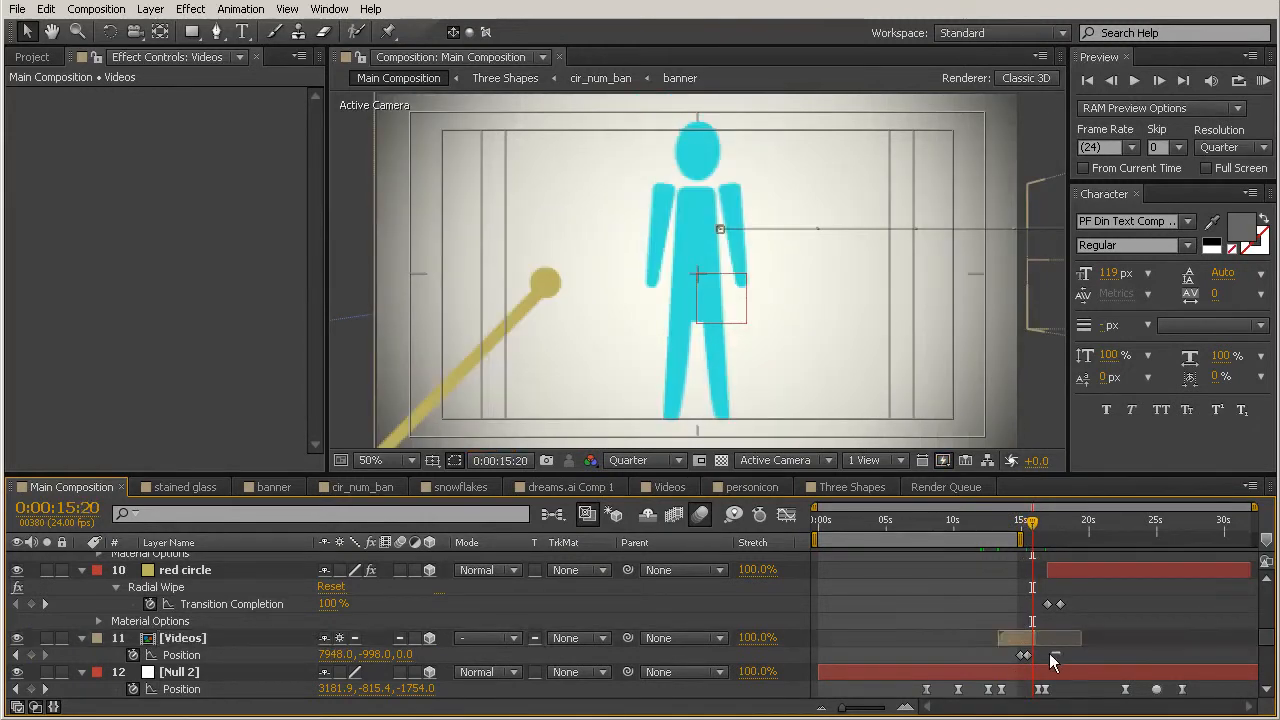
click(1024, 655)
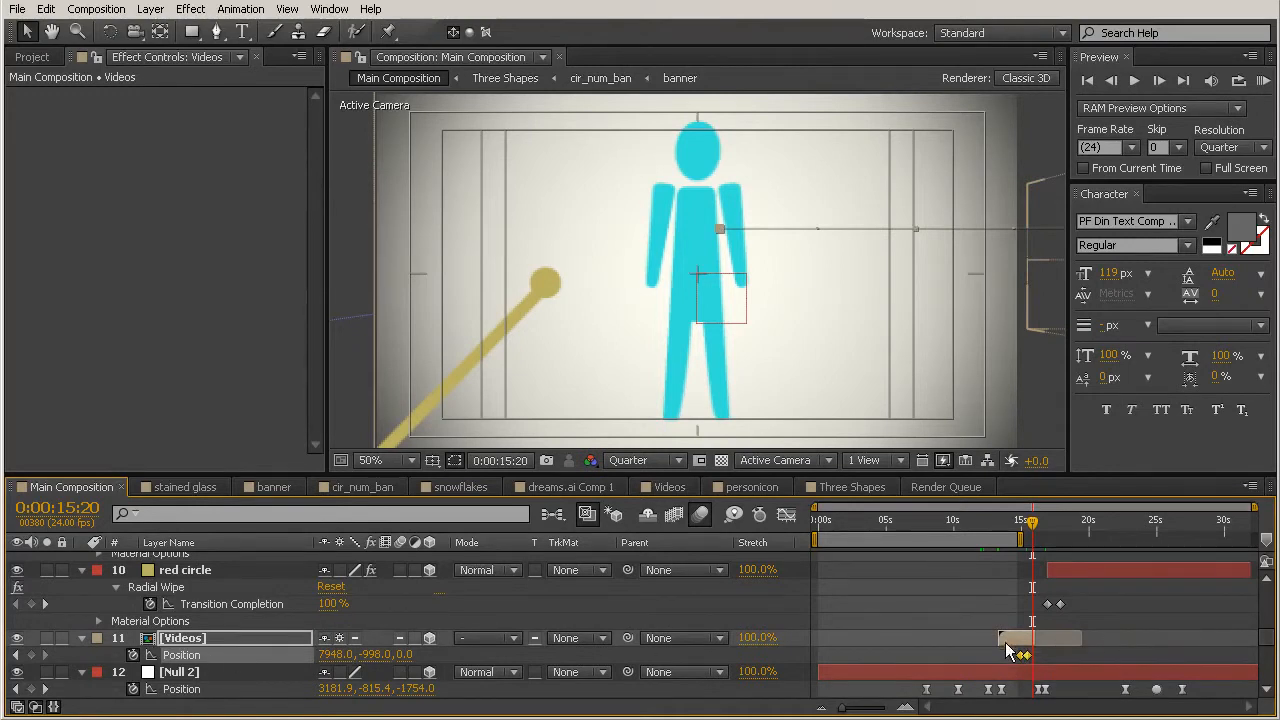
drag(1020, 659, 1037, 665)
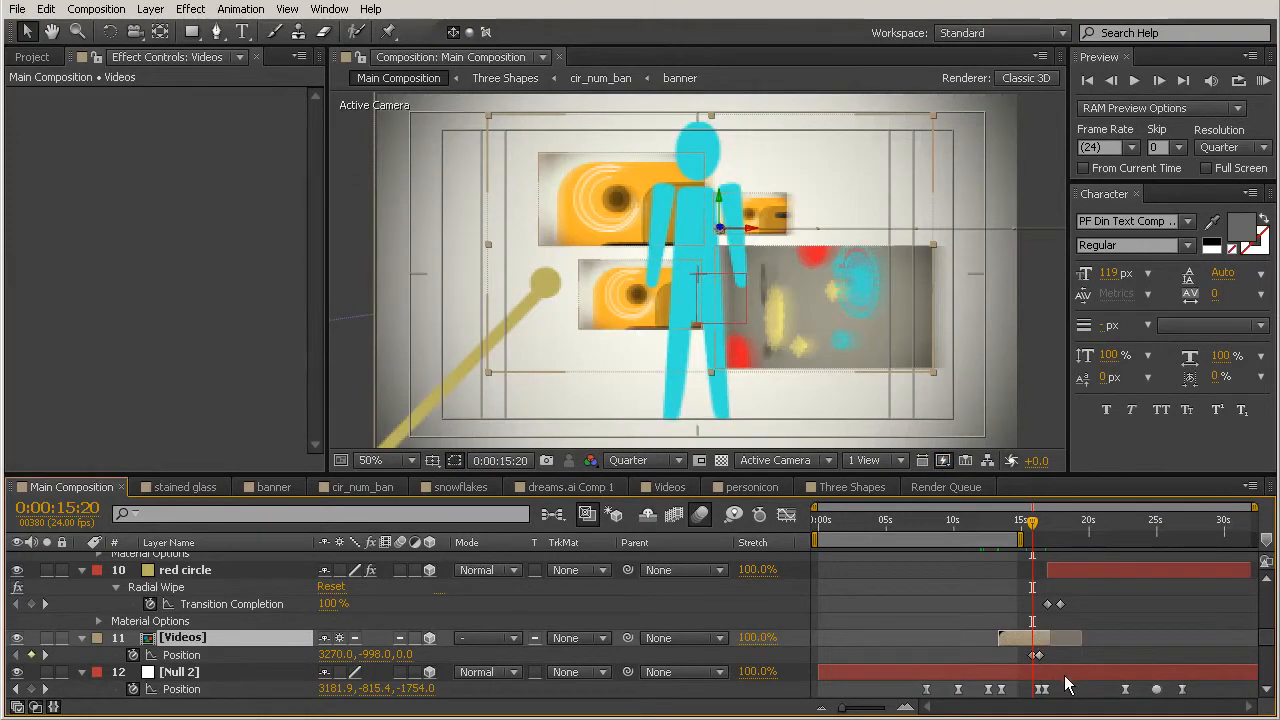
Step: Shift the personicon layer later in the timeline so that it starts at about 0:00:15:22
scroll(1040, 620, down, 4)
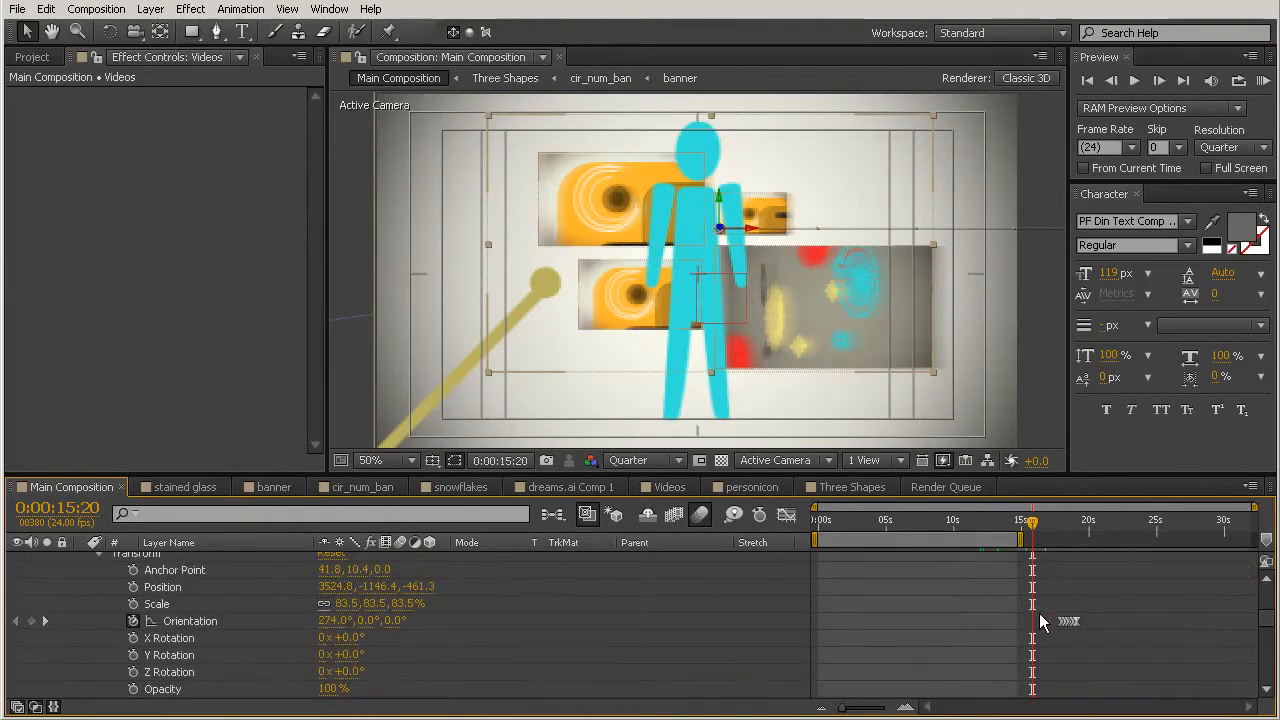
scroll(1040, 614, up, 3)
scroll(1050, 606, up, 3)
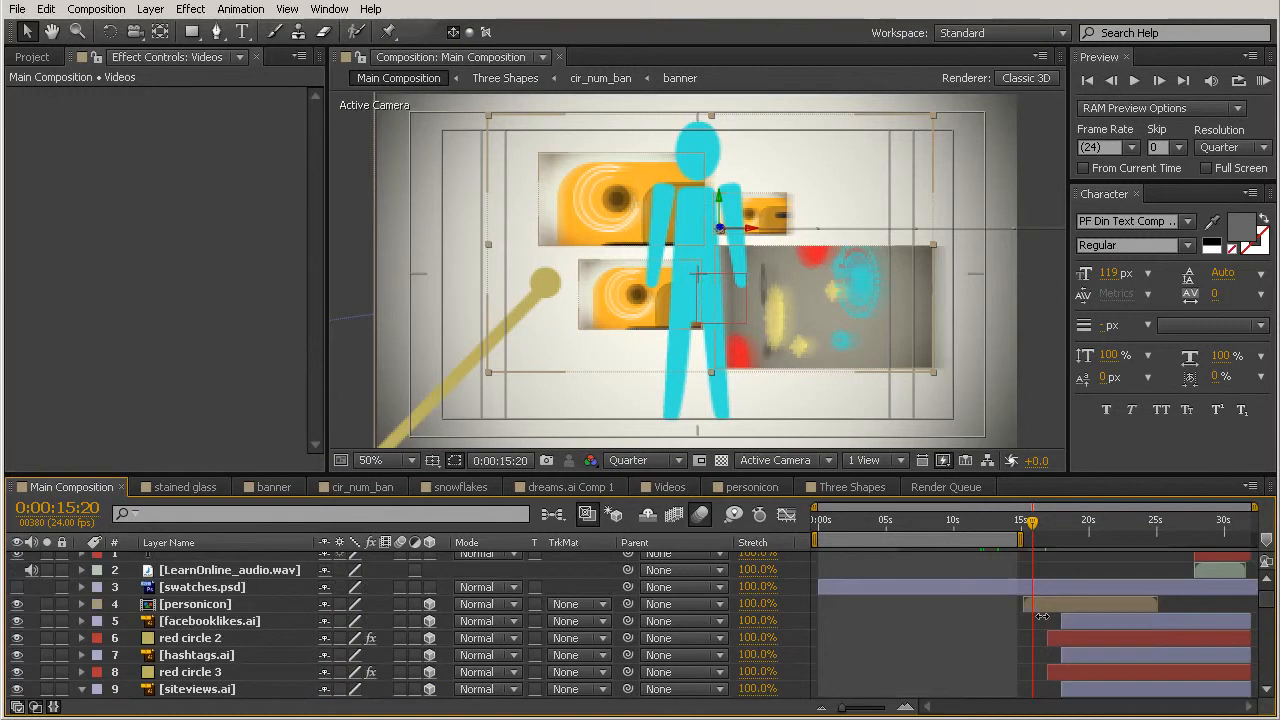
click(1055, 603)
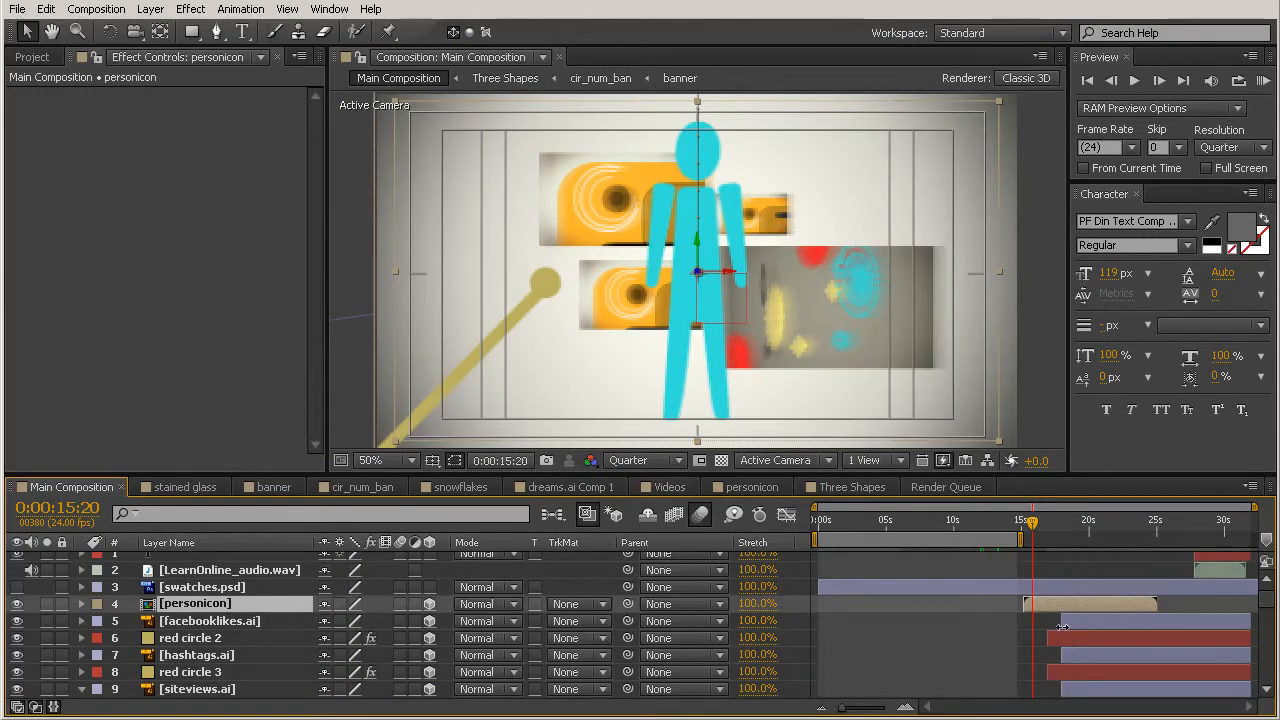
drag(1046, 602, 1051, 602)
Step: Reveal the personicon layer's Position keyframes and delete the first one at 0:00:15:22
drag(1028, 535, 1045, 536)
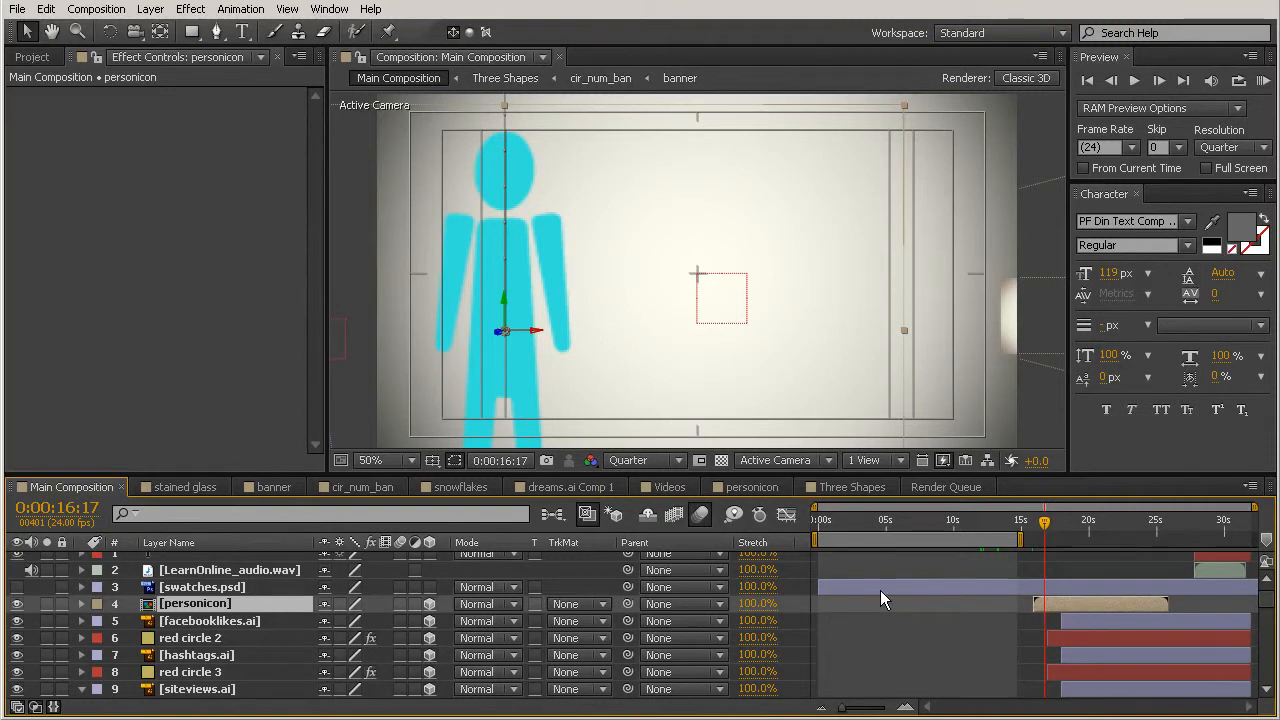
key(p)
drag(1044, 522, 1034, 534)
drag(842, 708, 872, 712)
drag(1037, 525, 1051, 532)
click(1045, 622)
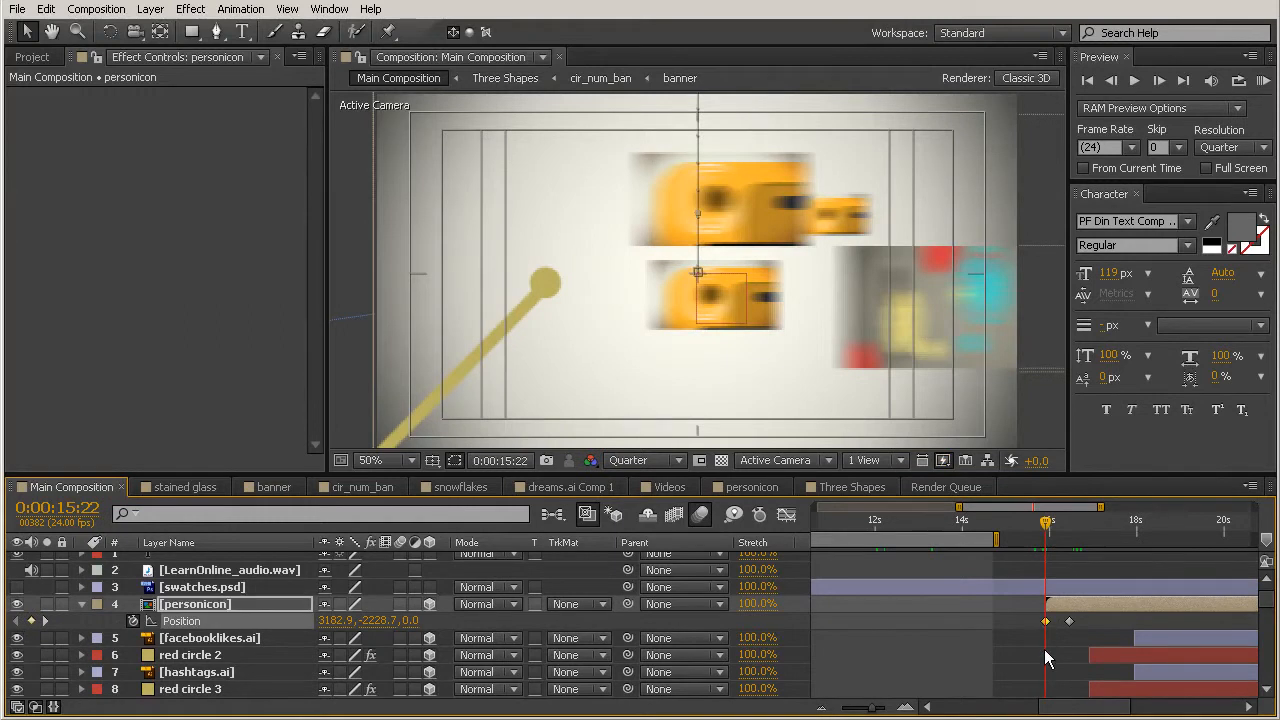
key(Delete)
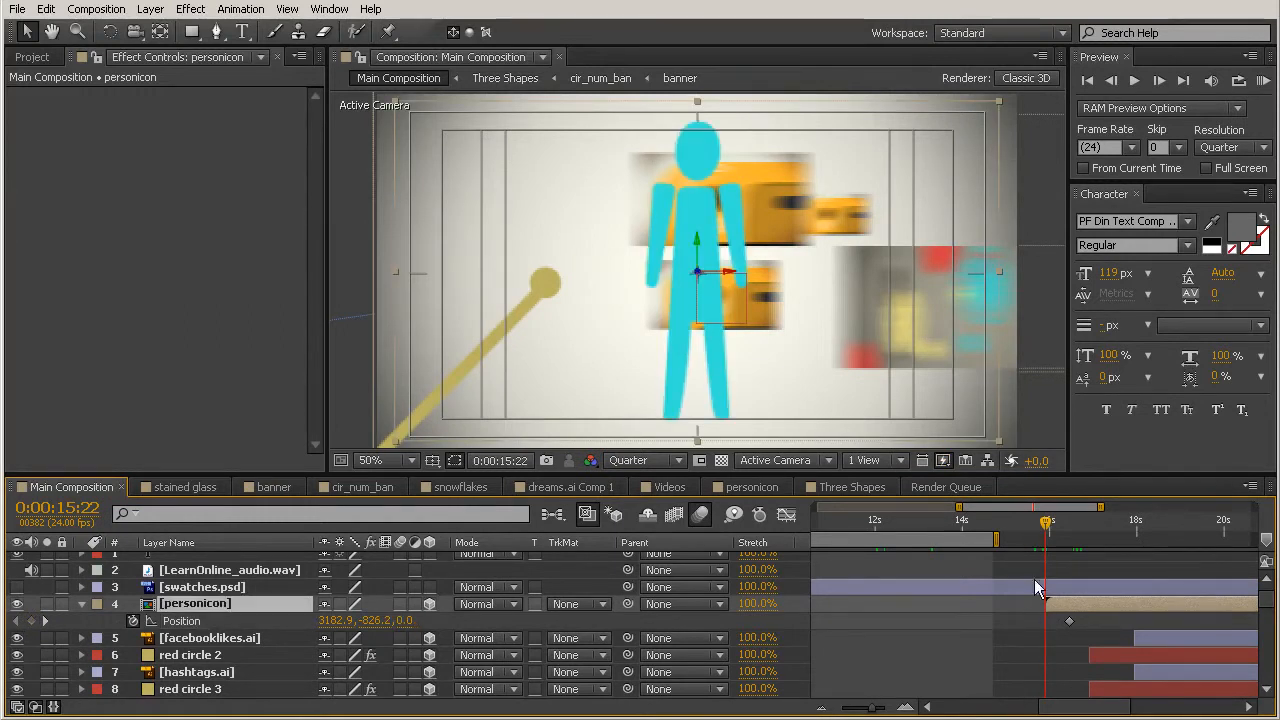
Step: Move the person figure horizontally out of frame to the left at 0:00:15:22, to Position 1625.4, -826.2, 0.0
drag(698, 316, 497, 314)
drag(366, 292, 364, 293)
drag(366, 337, 298, 330)
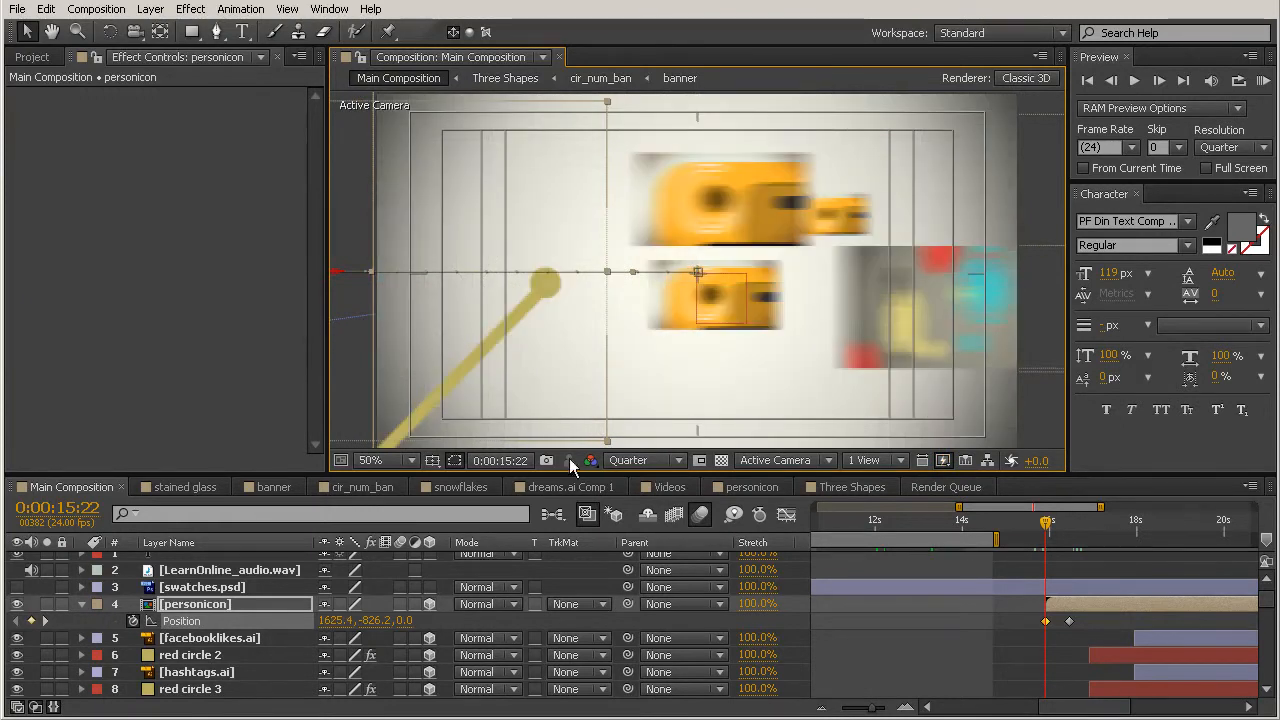
Step: Apply Easy Ease to both personicon Position keyframes and enable motion blur for the layer
drag(1017, 623, 1088, 620)
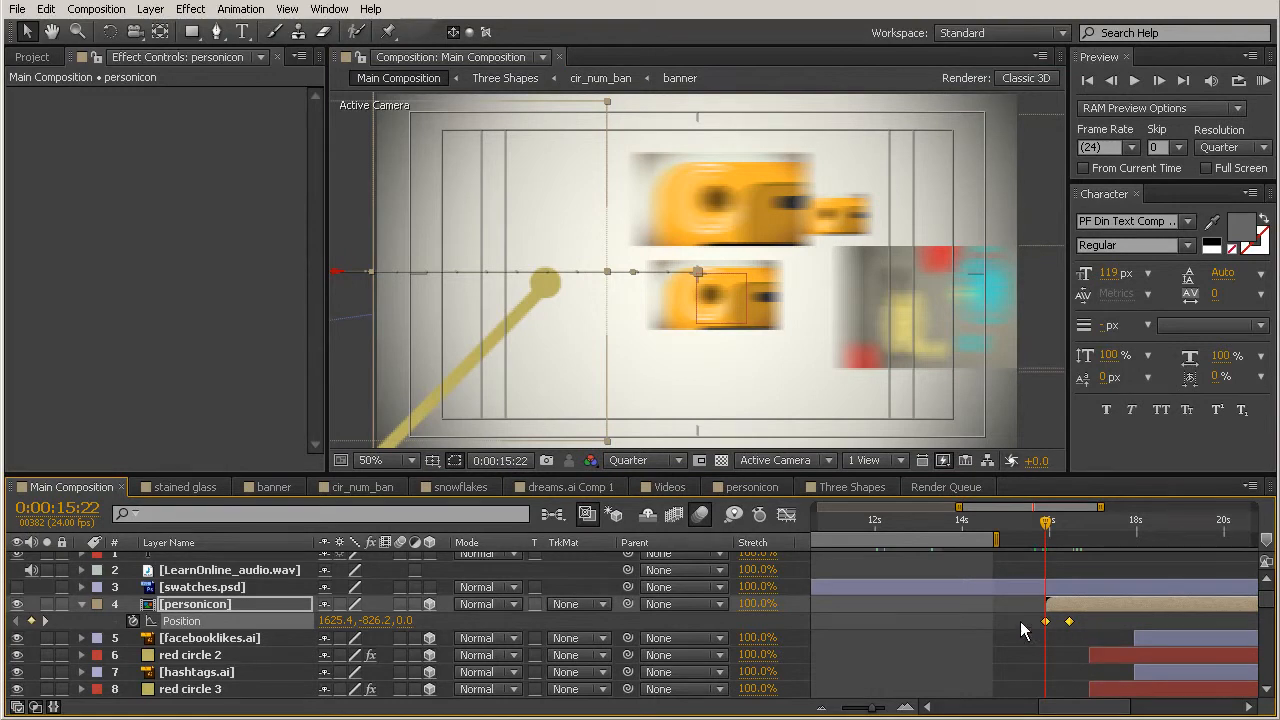
click(240, 9)
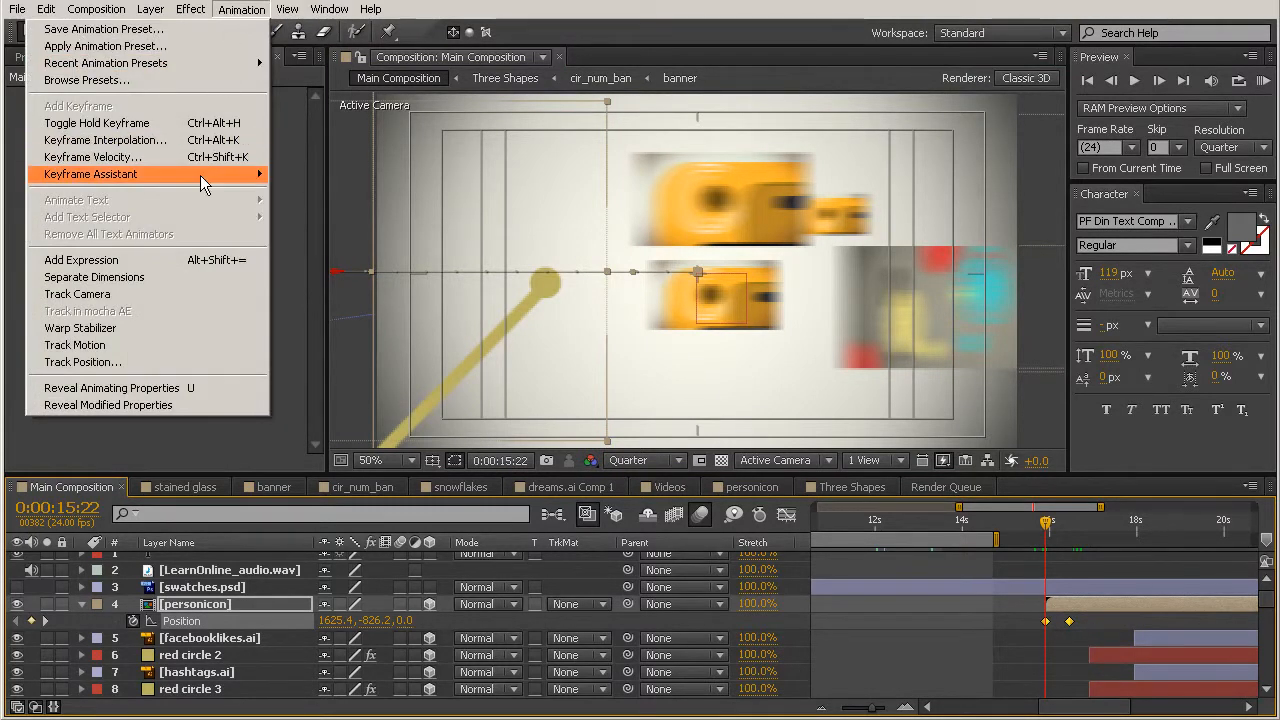
mouse_move(200, 175)
click(307, 208)
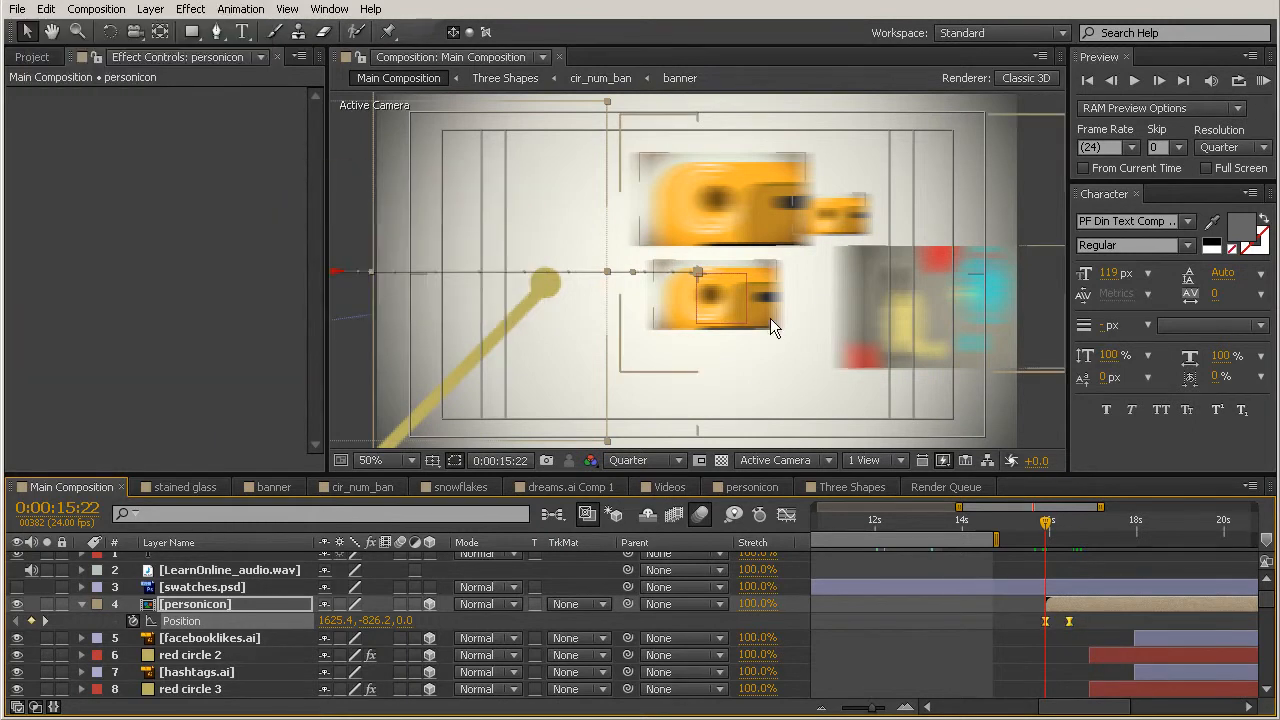
click(1107, 630)
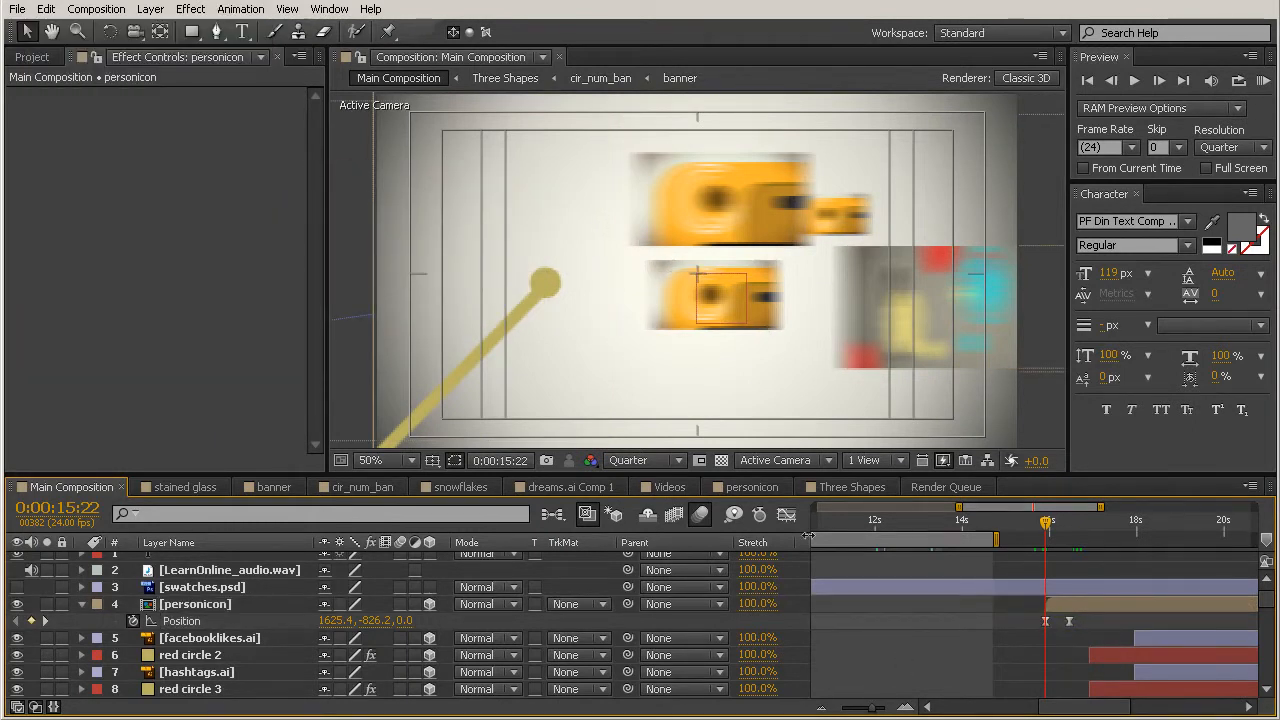
click(400, 604)
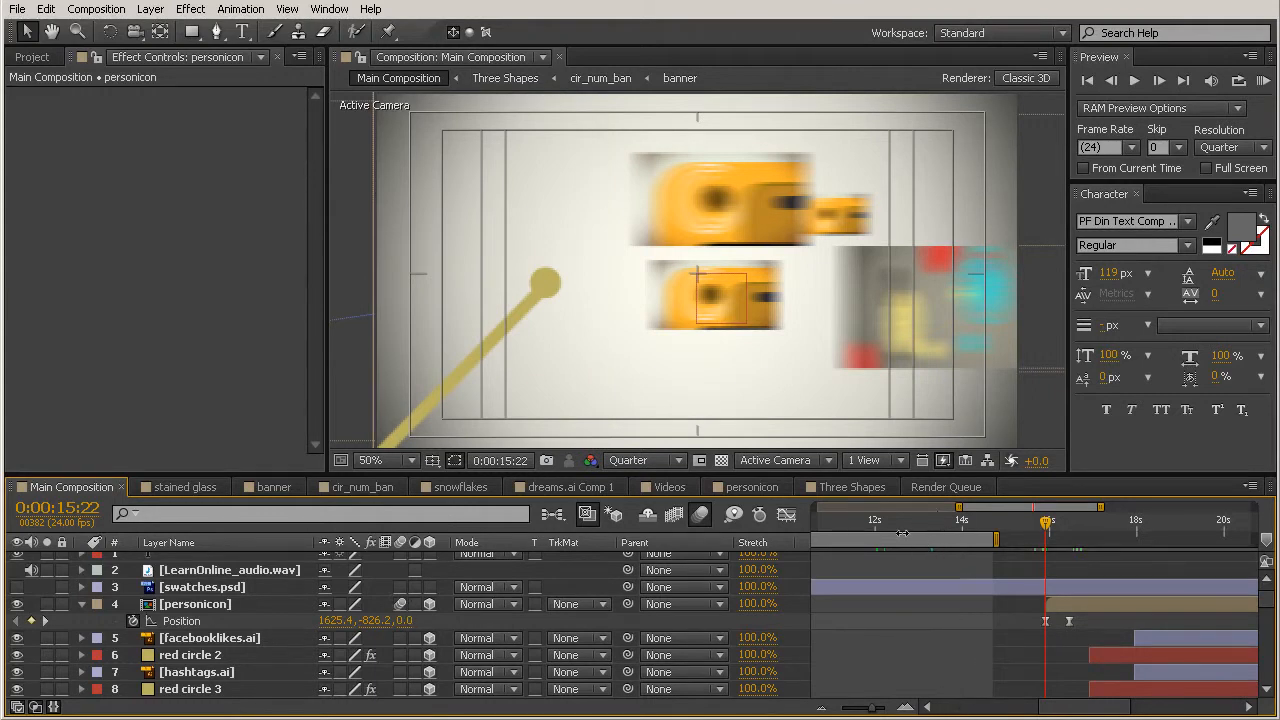
Step: Reset the preview work area to the full composition and set its start to about 0:00:12:12
drag(988, 531, 937, 522)
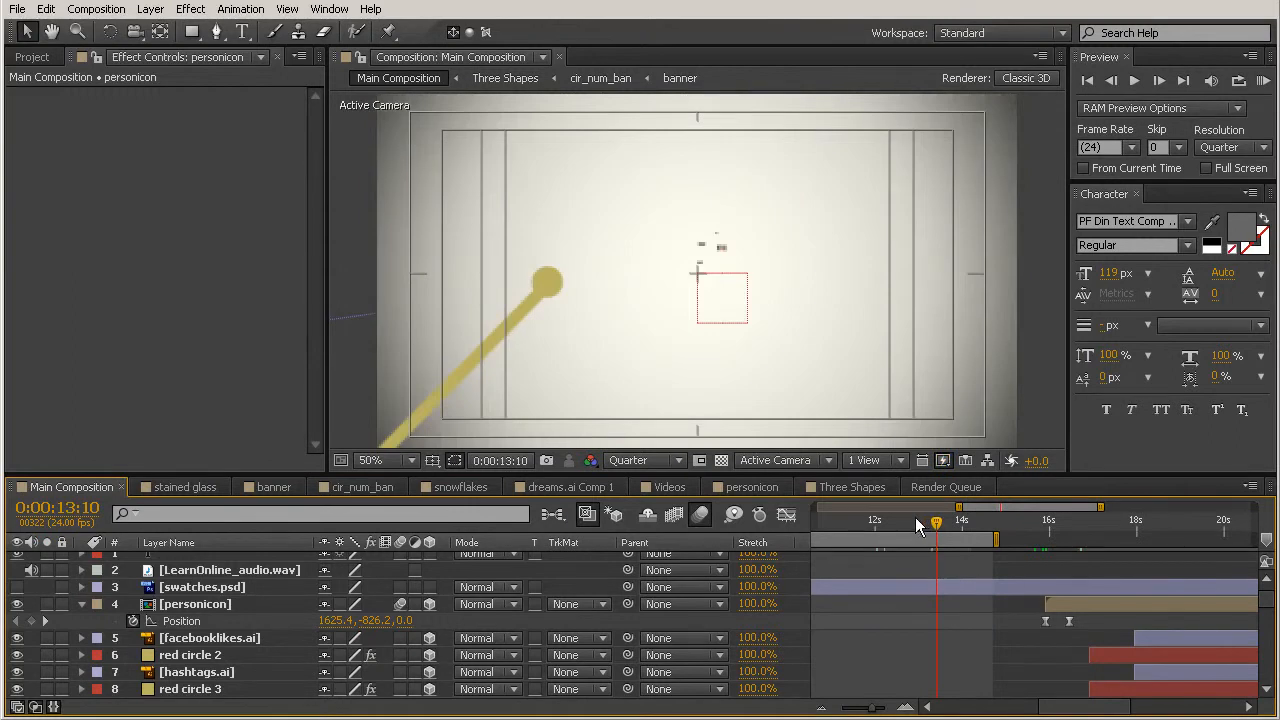
click(896, 522)
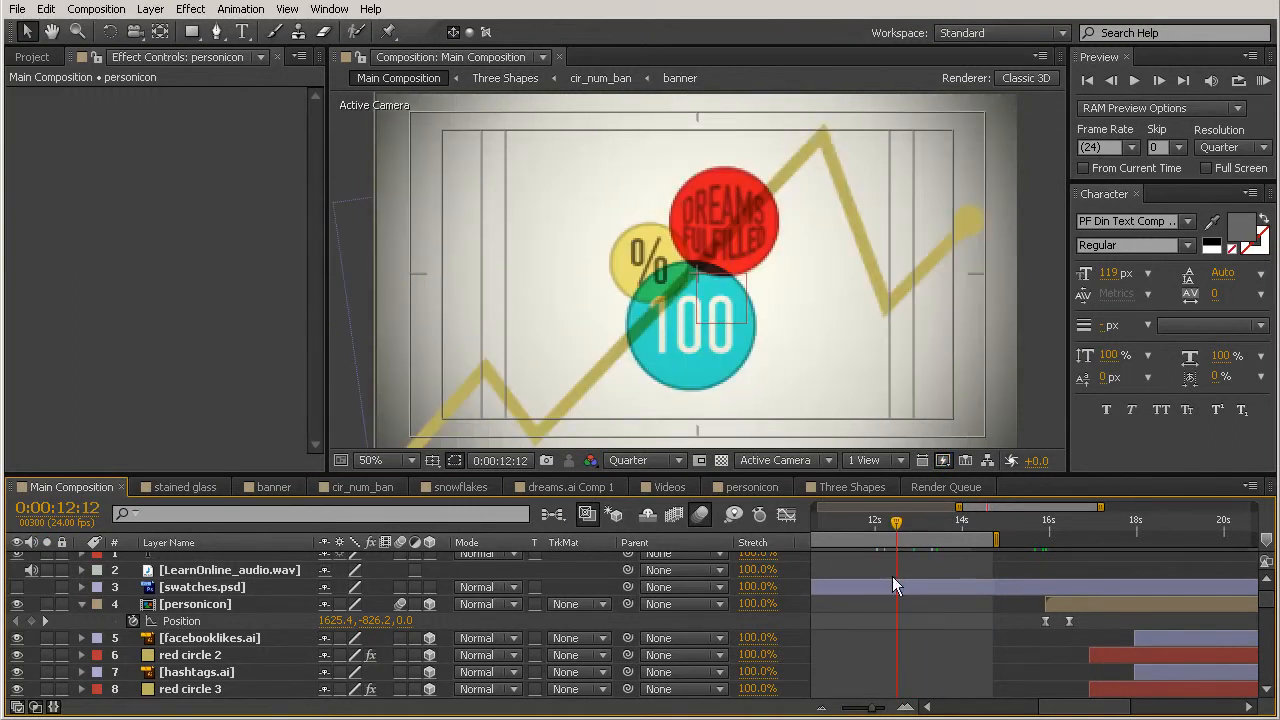
double_click(958, 539)
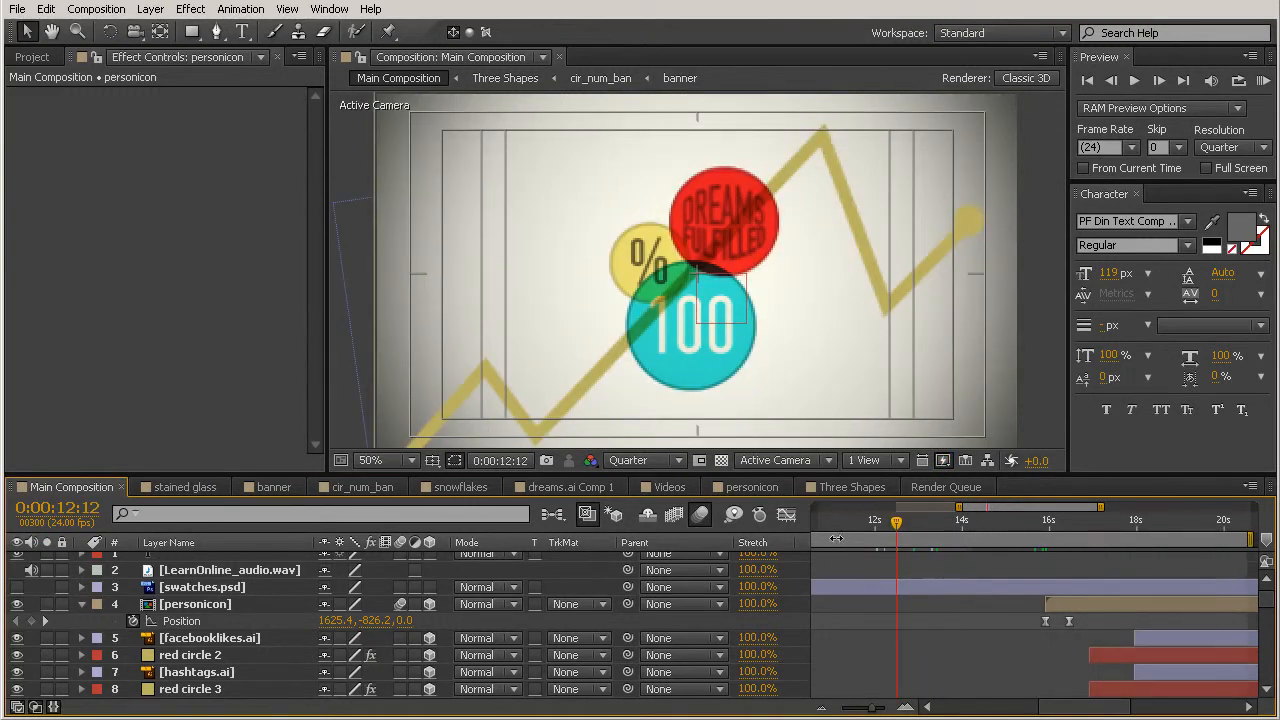
drag(835, 539, 973, 541)
drag(885, 708, 857, 709)
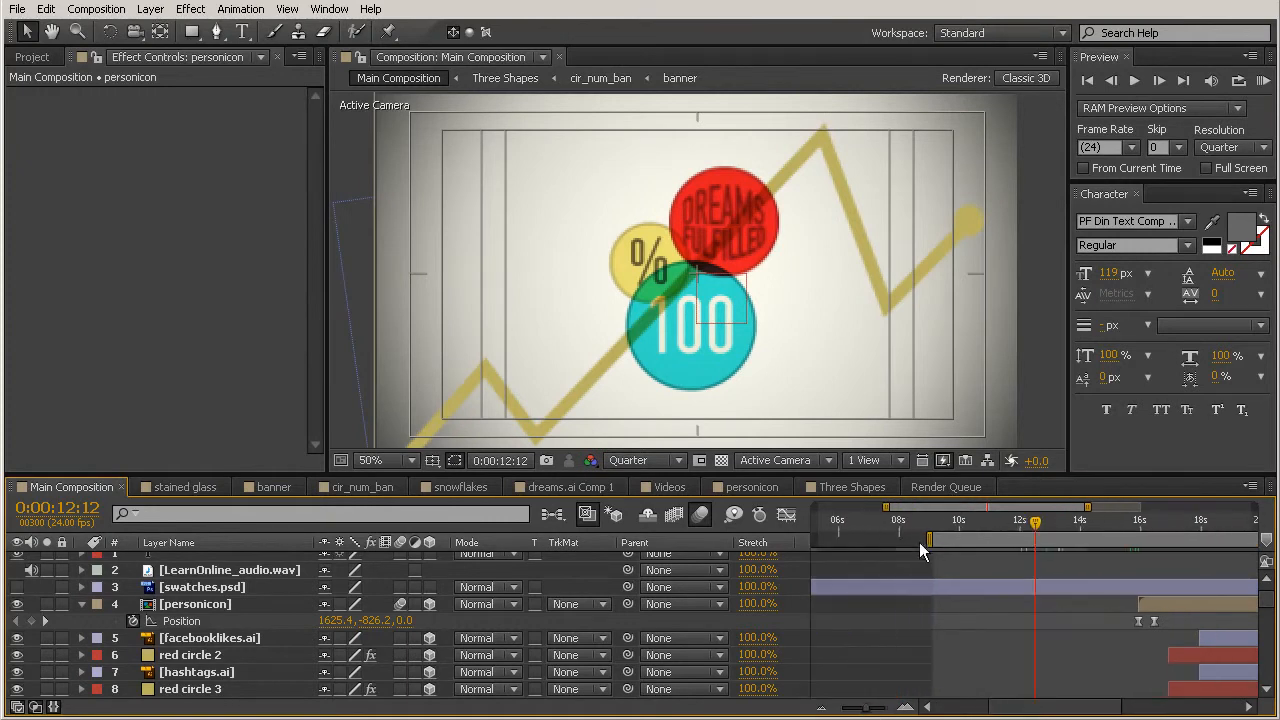
drag(1015, 556, 1027, 559)
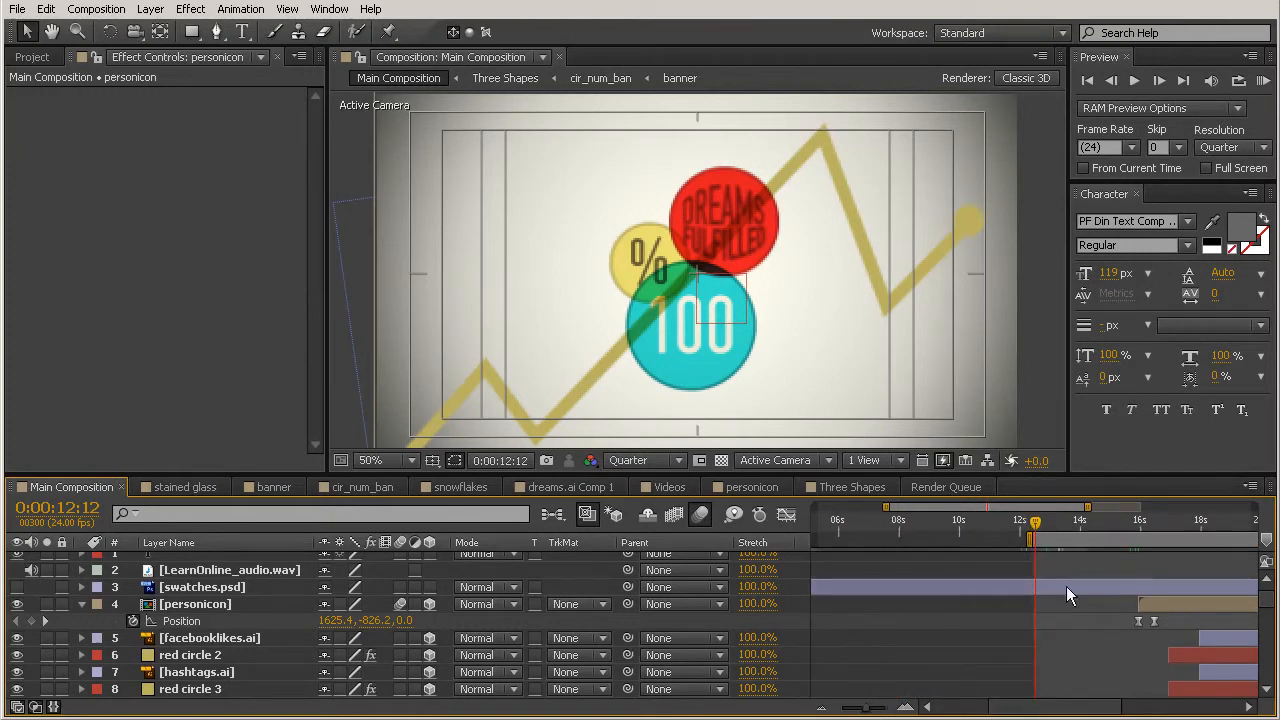
Step: RAM preview the work area and scrub to 0:00:16:09 to examine the transition from the videos to the person figure
key(KP_0)
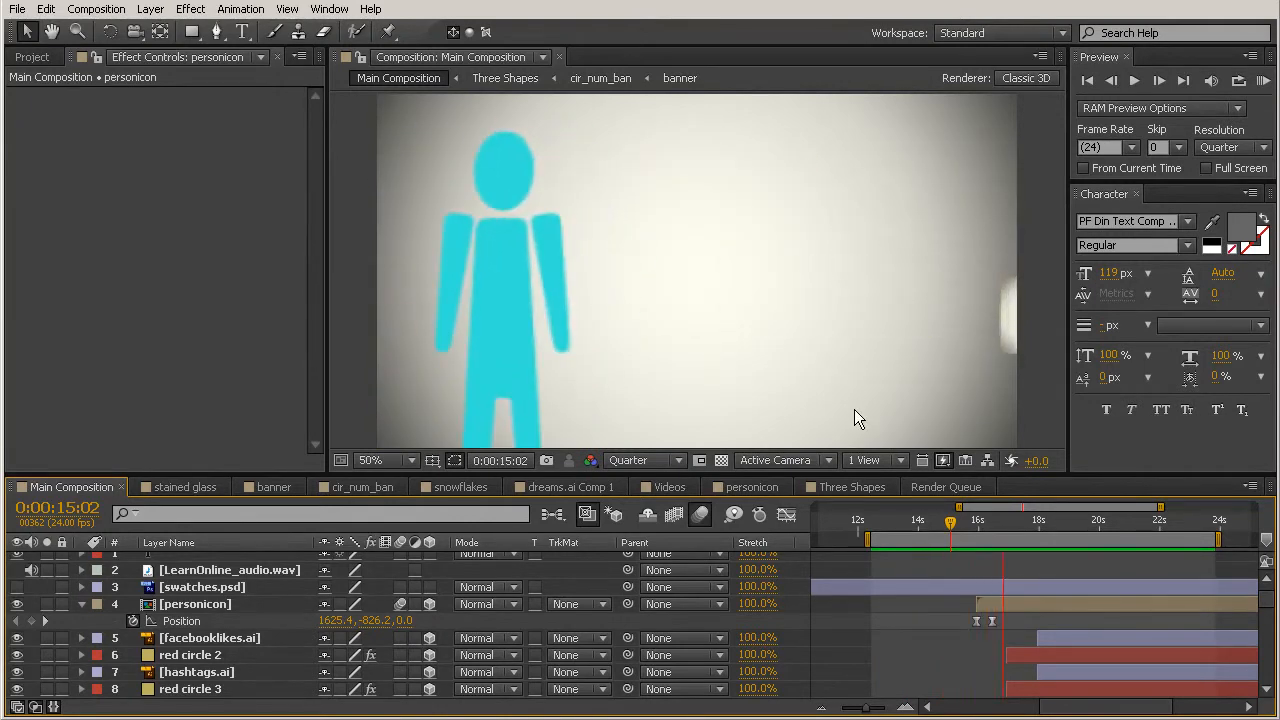
key(space)
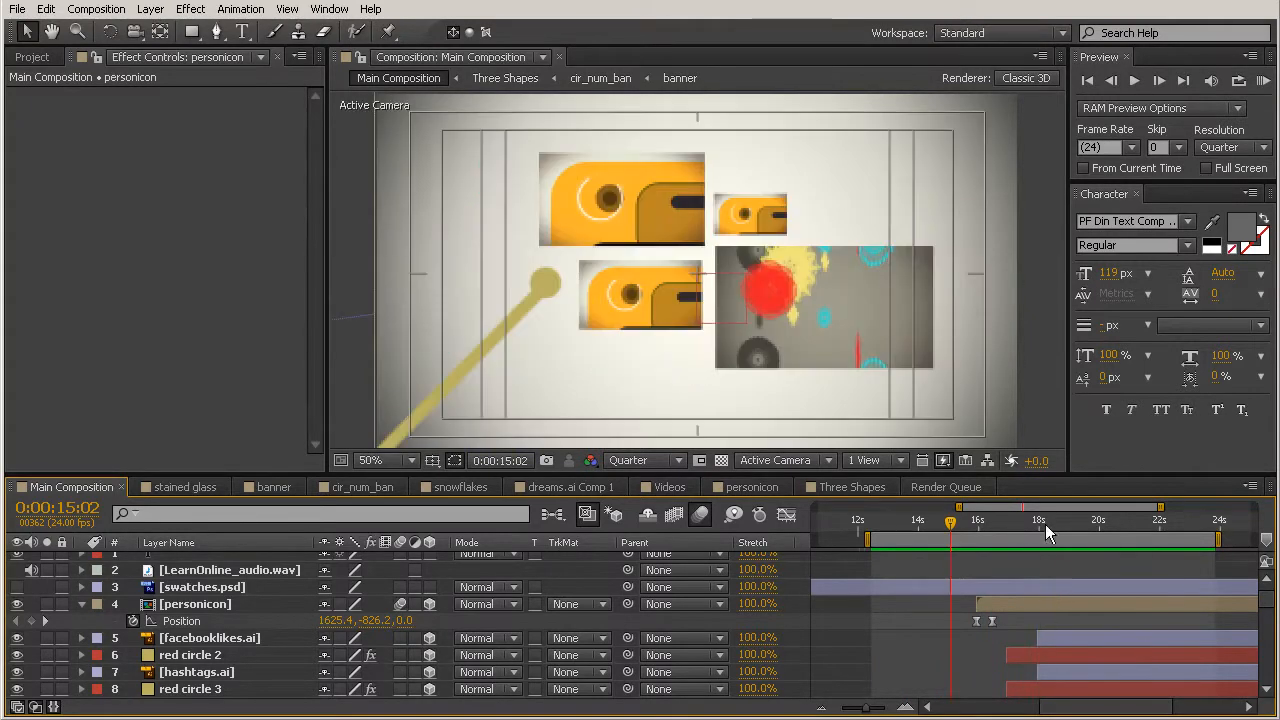
drag(951, 523, 985, 591)
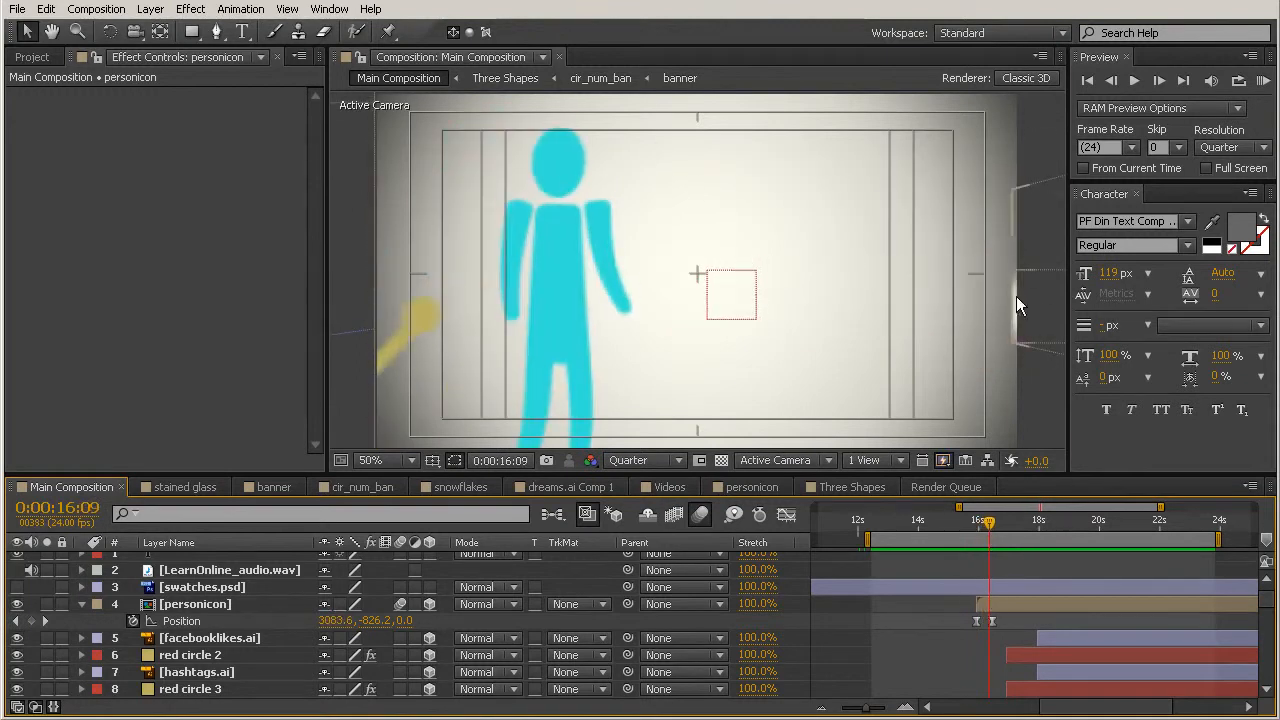
Step: At 0:00:16:08, push the Videos layer farther right out of frame, to Position 8008.0, -998.0, 0.0
drag(991, 524, 992, 528)
scroll(1041, 563, down, 10)
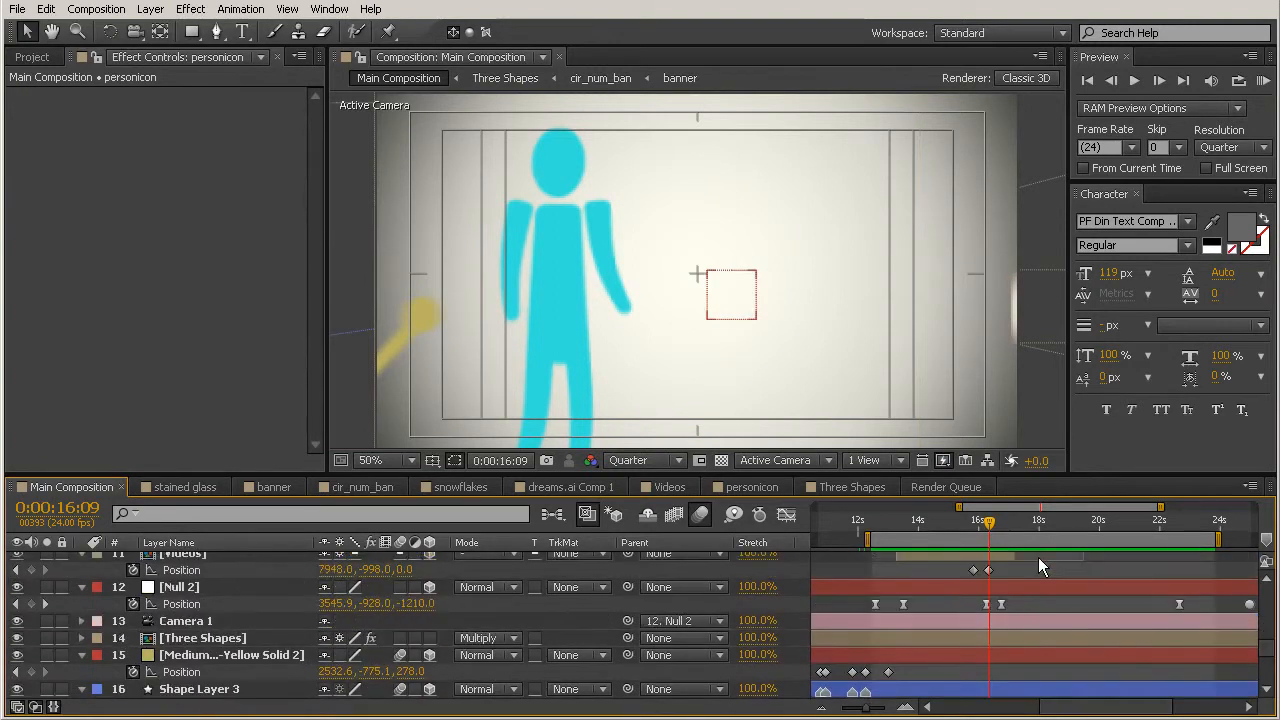
scroll(999, 536, up, 2)
drag(989, 527, 989, 526)
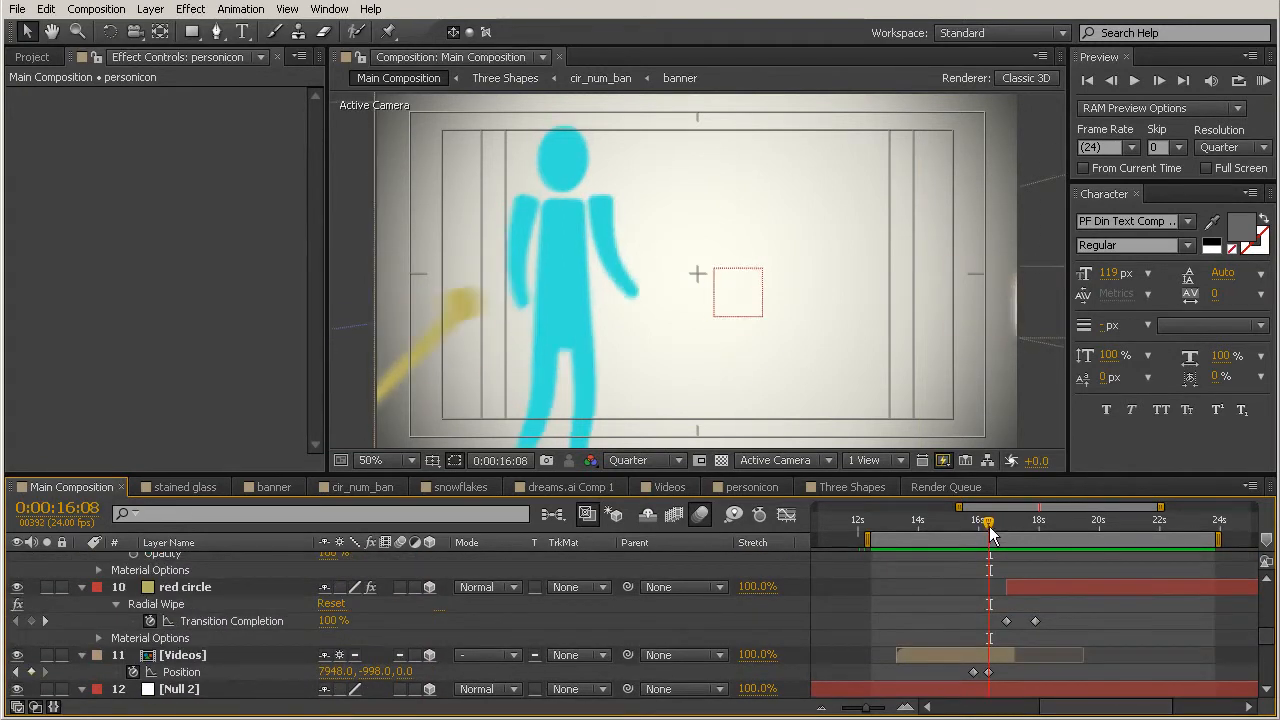
click(988, 672)
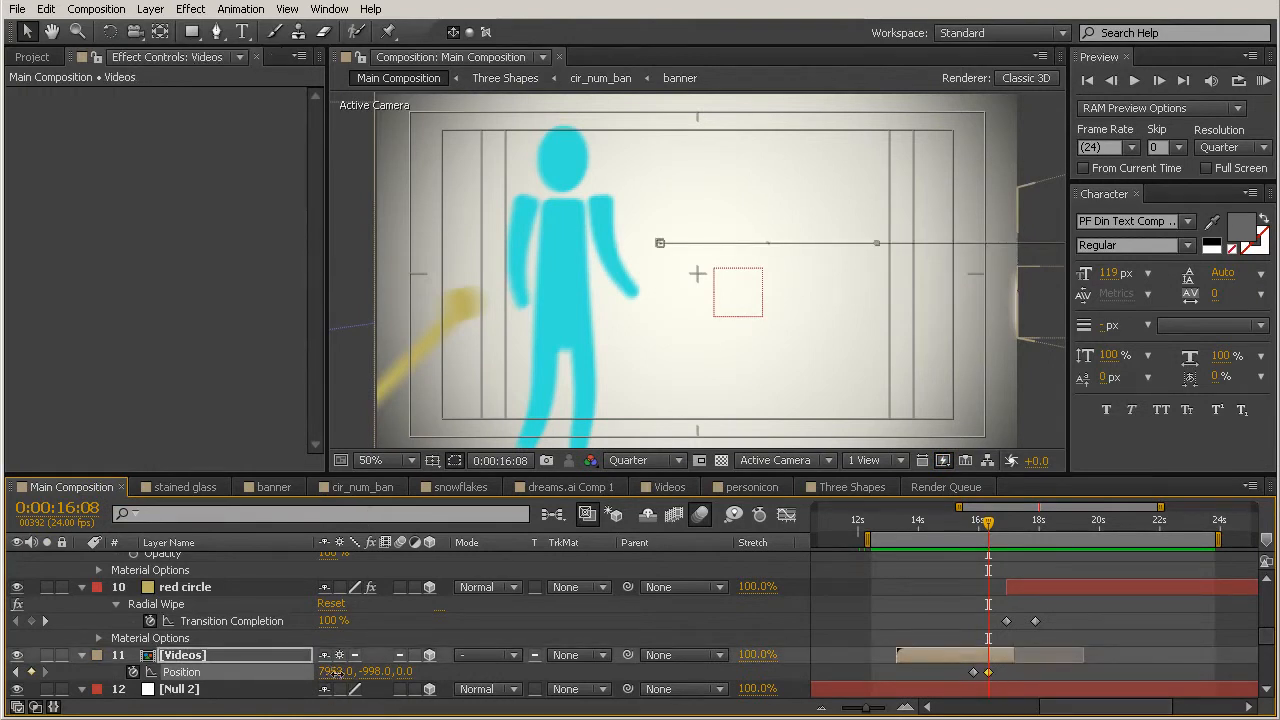
drag(360, 676, 402, 698)
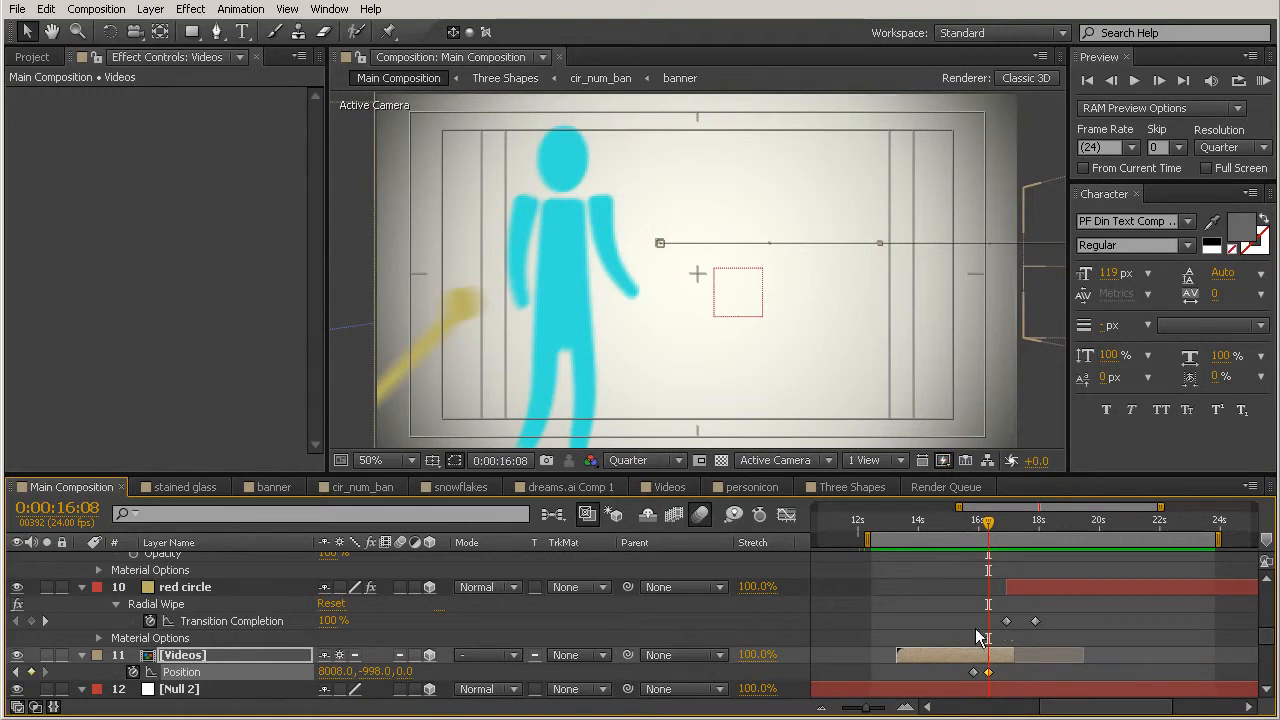
Step: Trim the end of the Videos layer to 0:00:16:08 and apply Easy Ease to both its Position keyframes
click(995, 656)
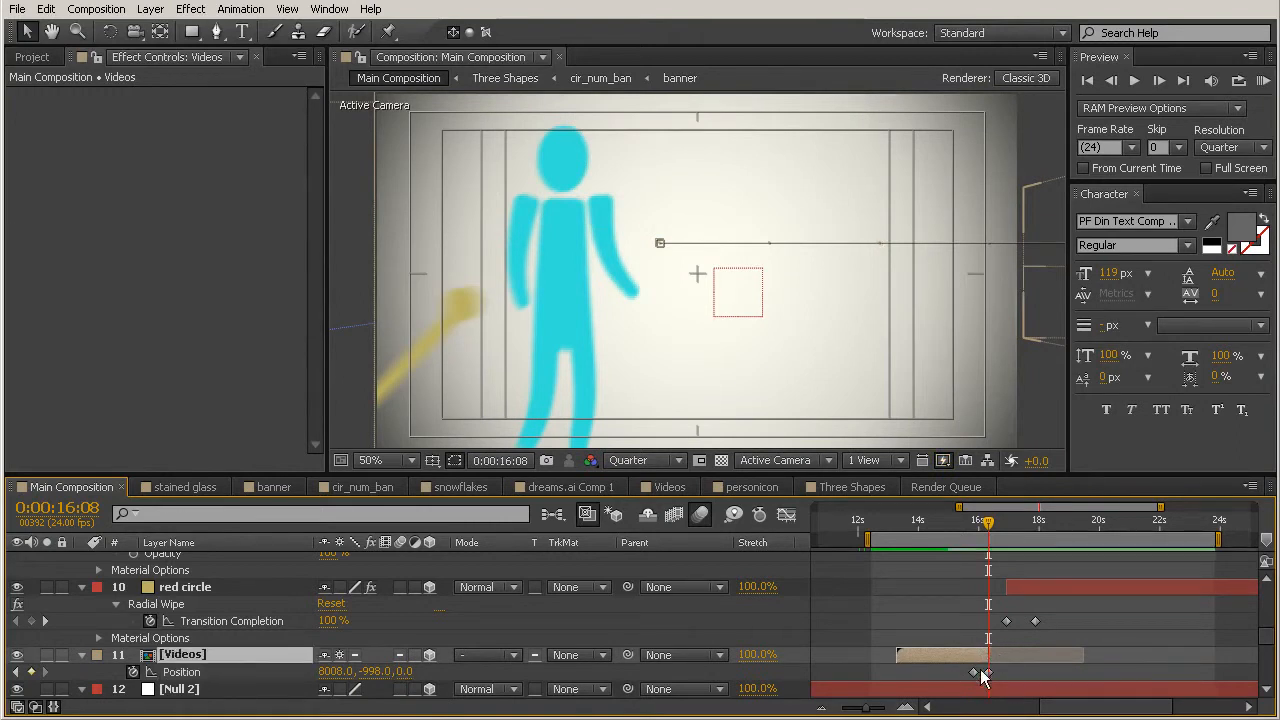
click(1019, 669)
drag(1007, 670, 960, 683)
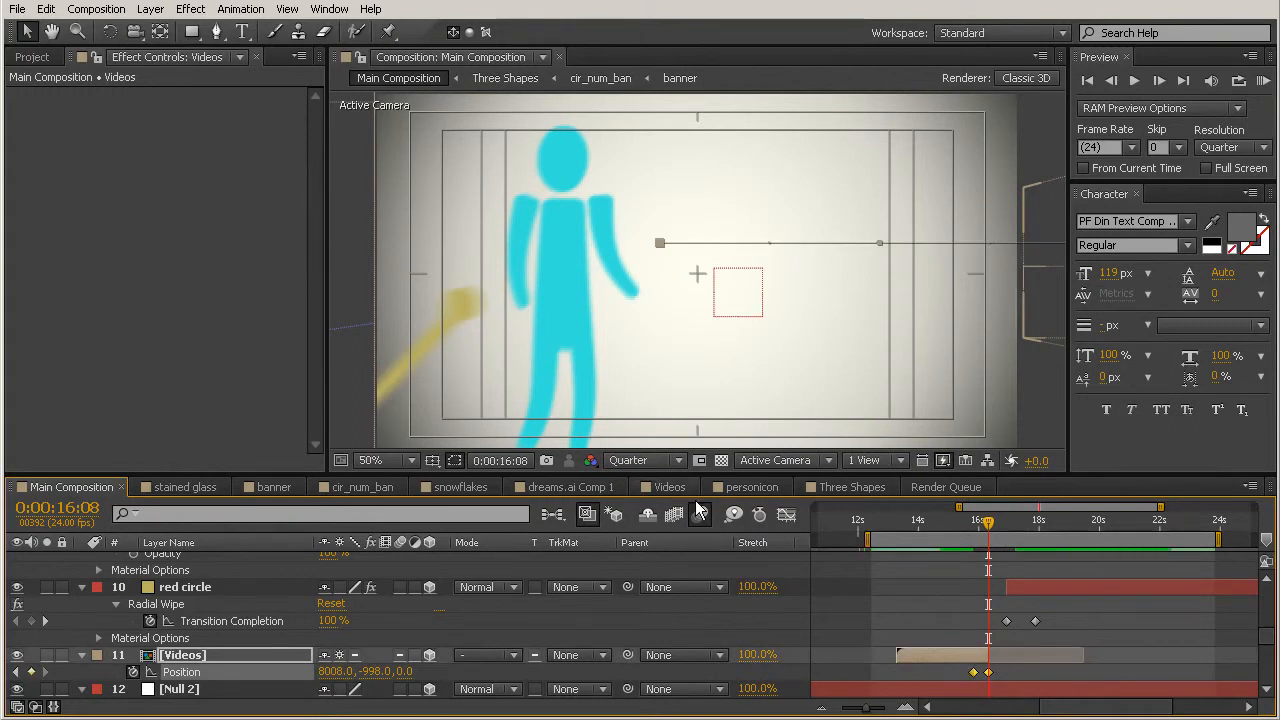
click(975, 527)
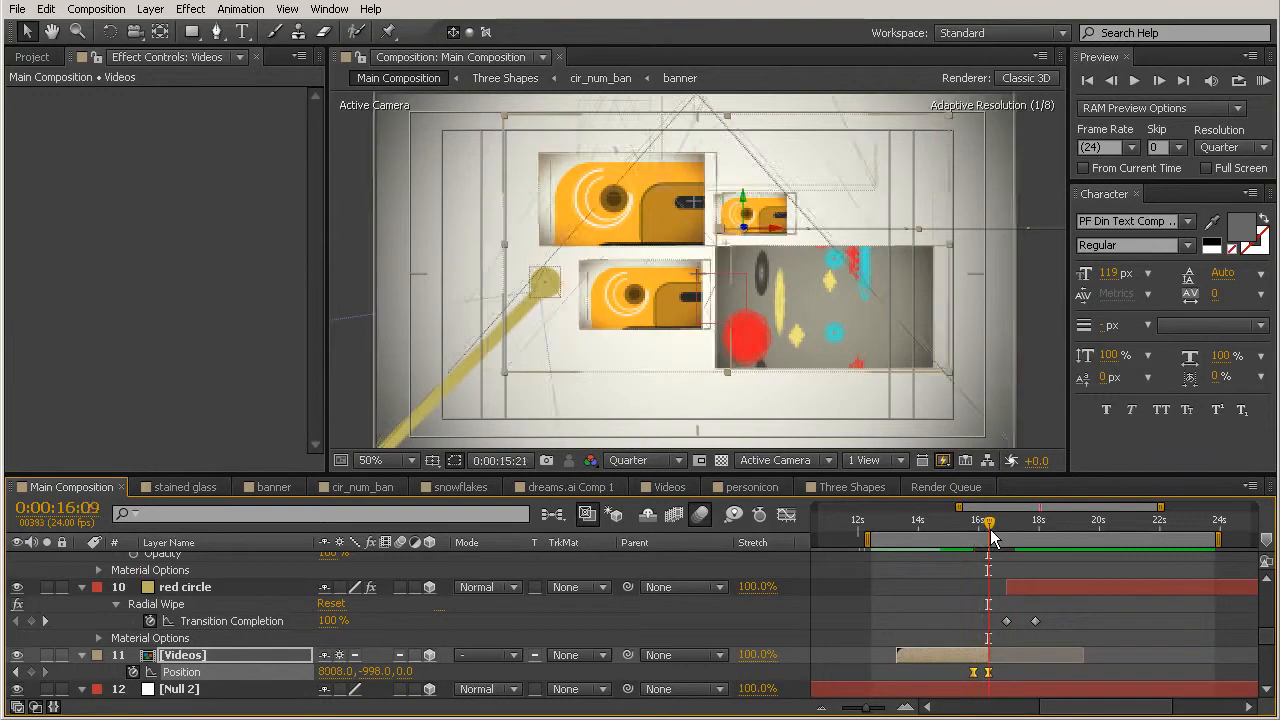
click(995, 529)
Step: At the 0:00:22:16 keyframe, move Null 2 so the camera is closer to the circles, to Position 3815.9, -995.4, -480.0
scroll(1062, 593, down, 2)
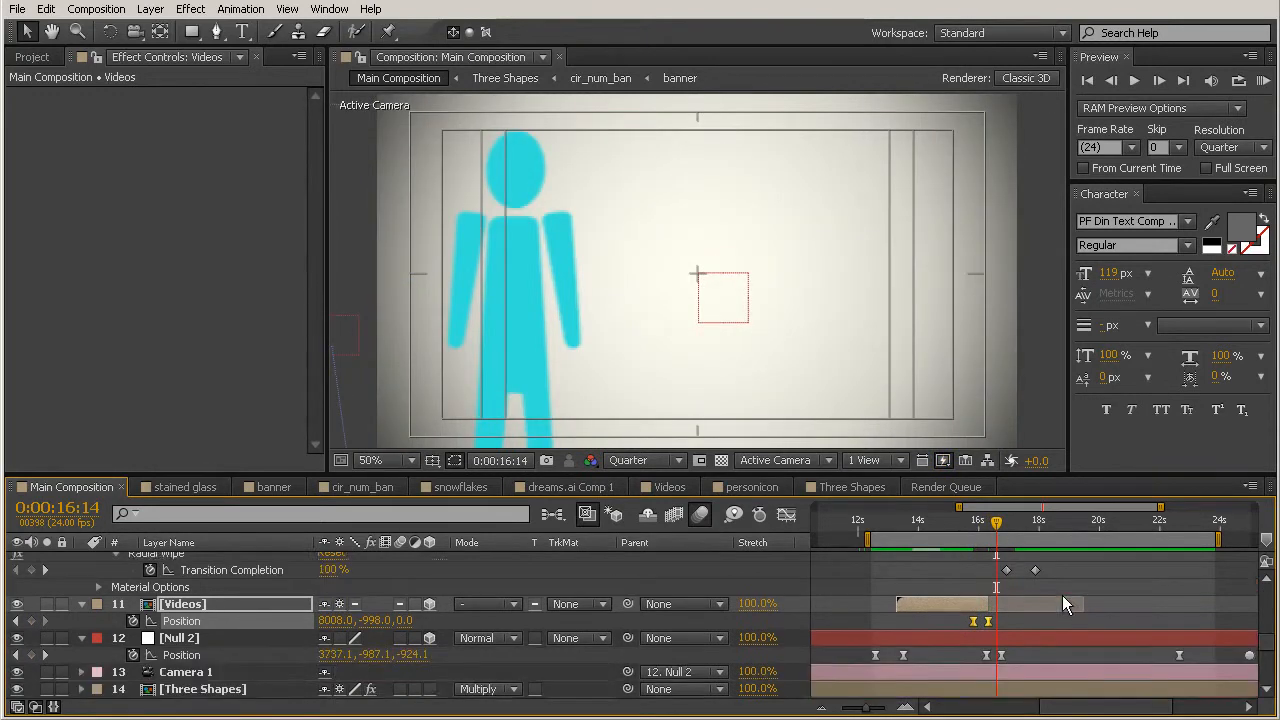
scroll(1063, 597, down, 2)
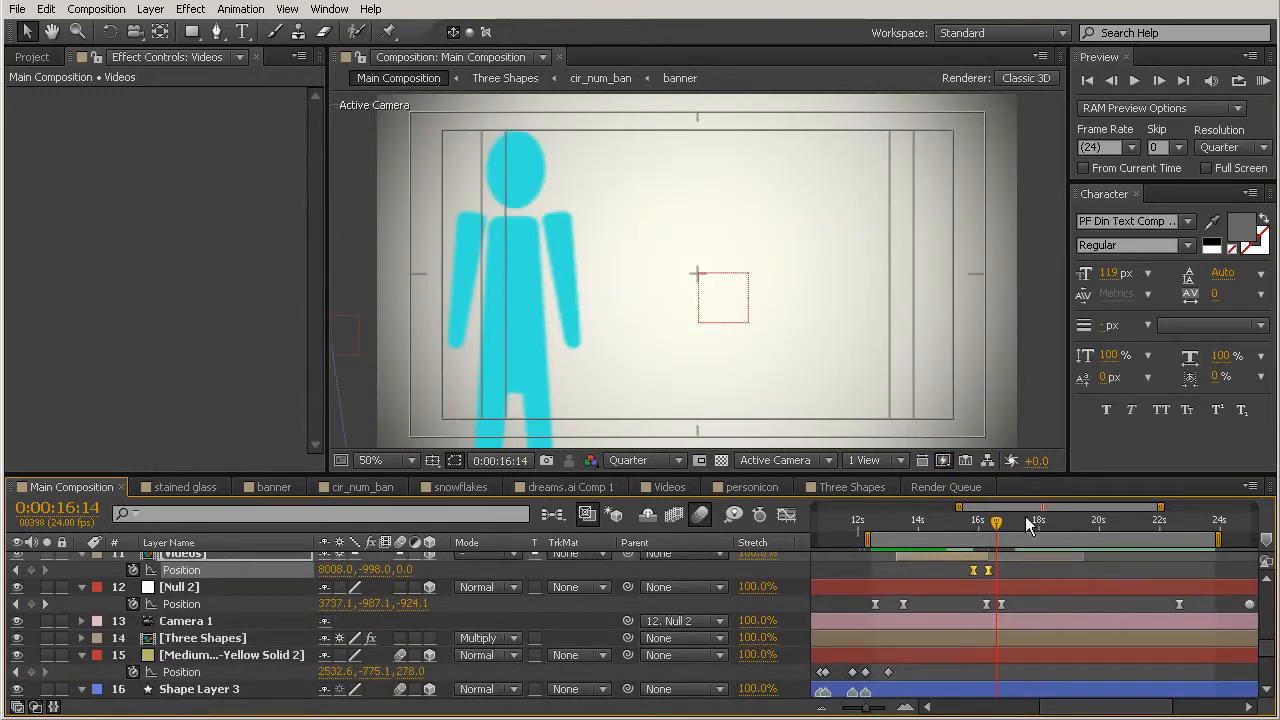
click(900, 527)
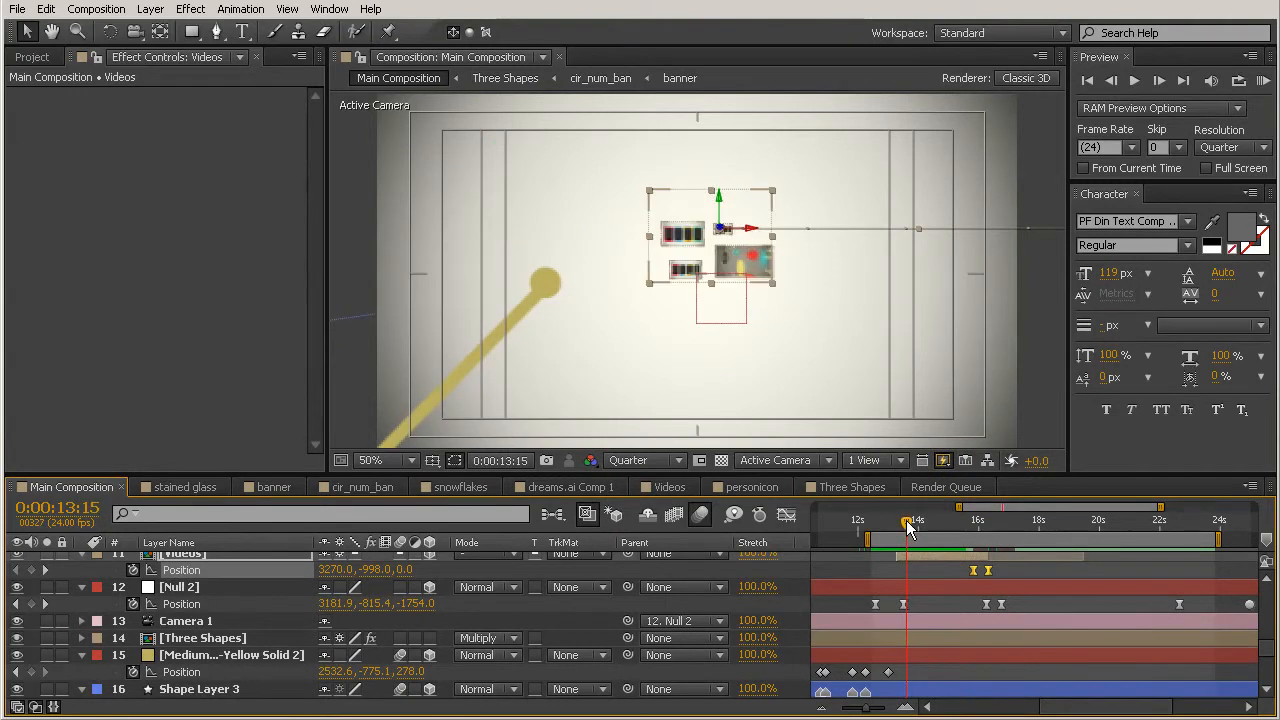
click(876, 527)
drag(876, 527, 986, 531)
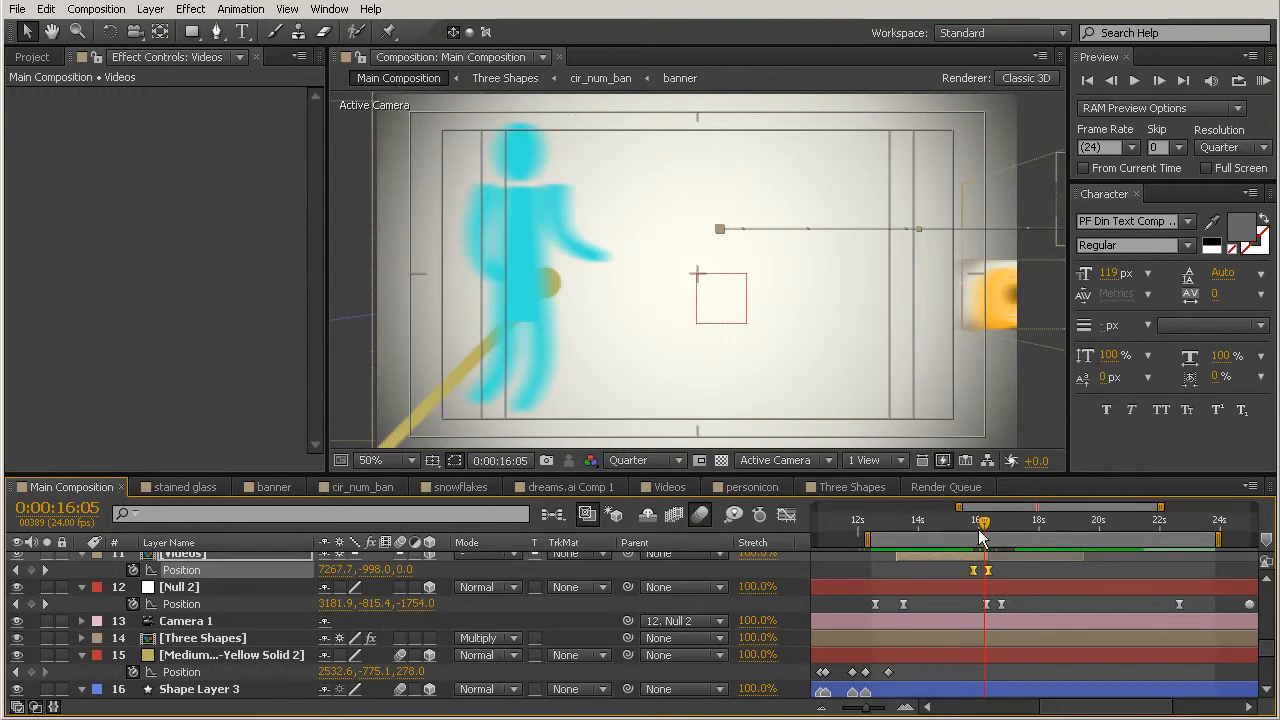
drag(985, 527, 1179, 593)
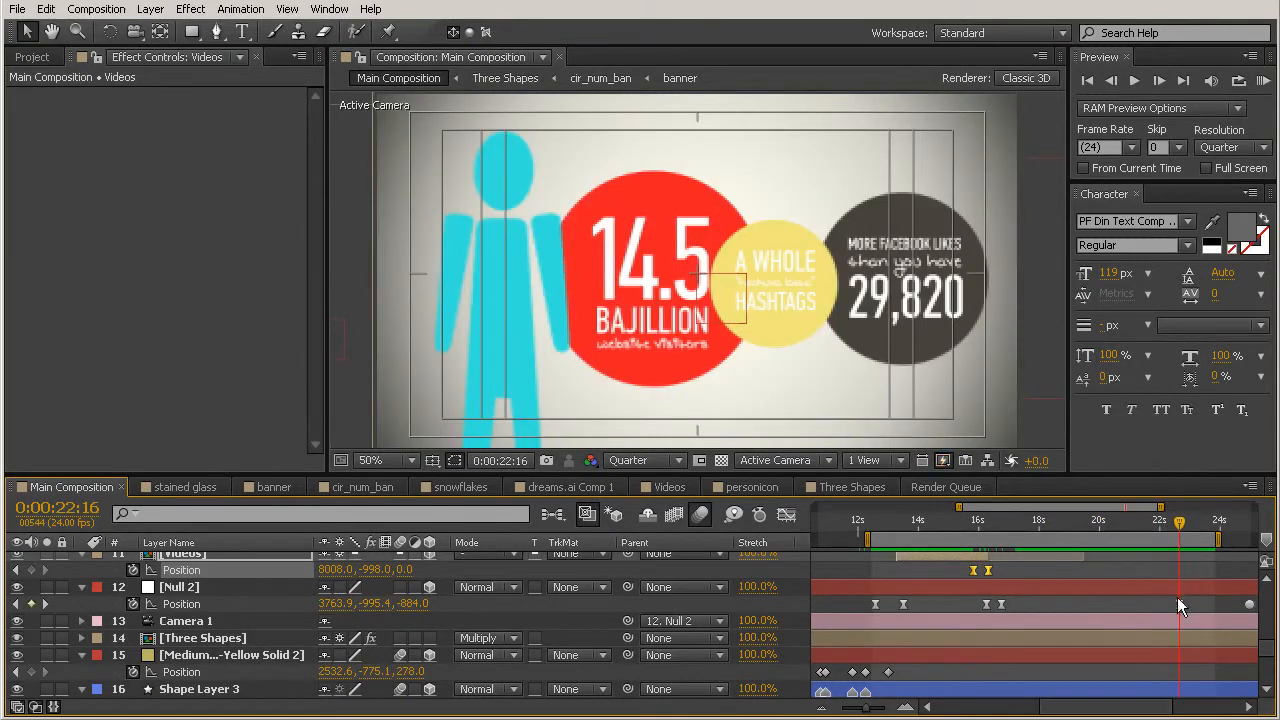
click(1180, 604)
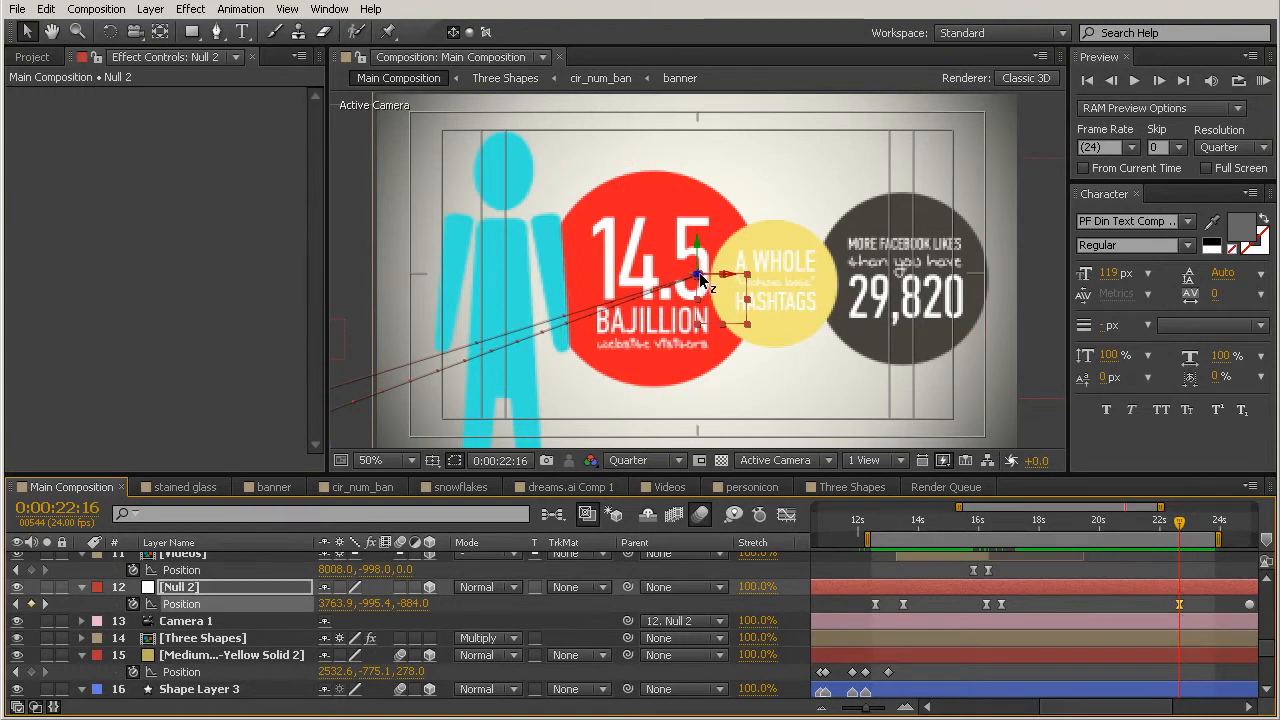
drag(700, 283, 632, 365)
drag(693, 282, 753, 288)
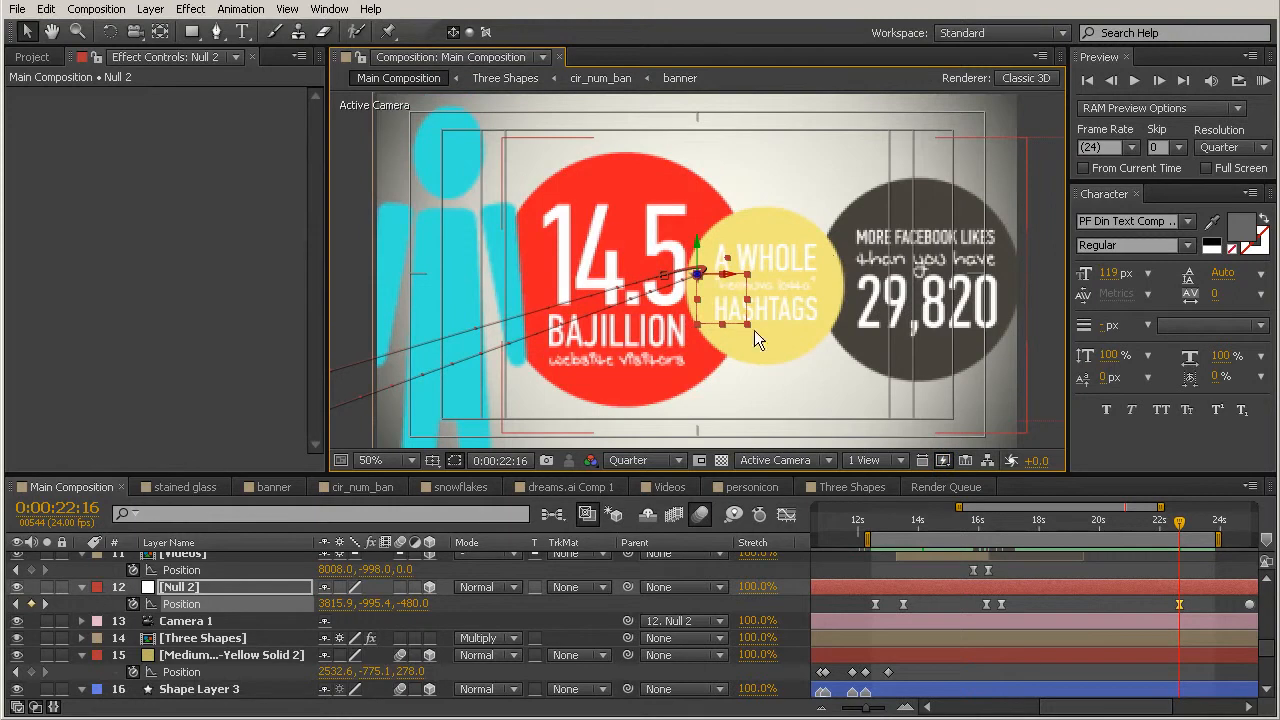
Step: Convert Null 2's Position keyframe at 0:00:16:18 to Auto Bezier interpolation and RAM preview the work area
drag(1180, 522, 1001, 525)
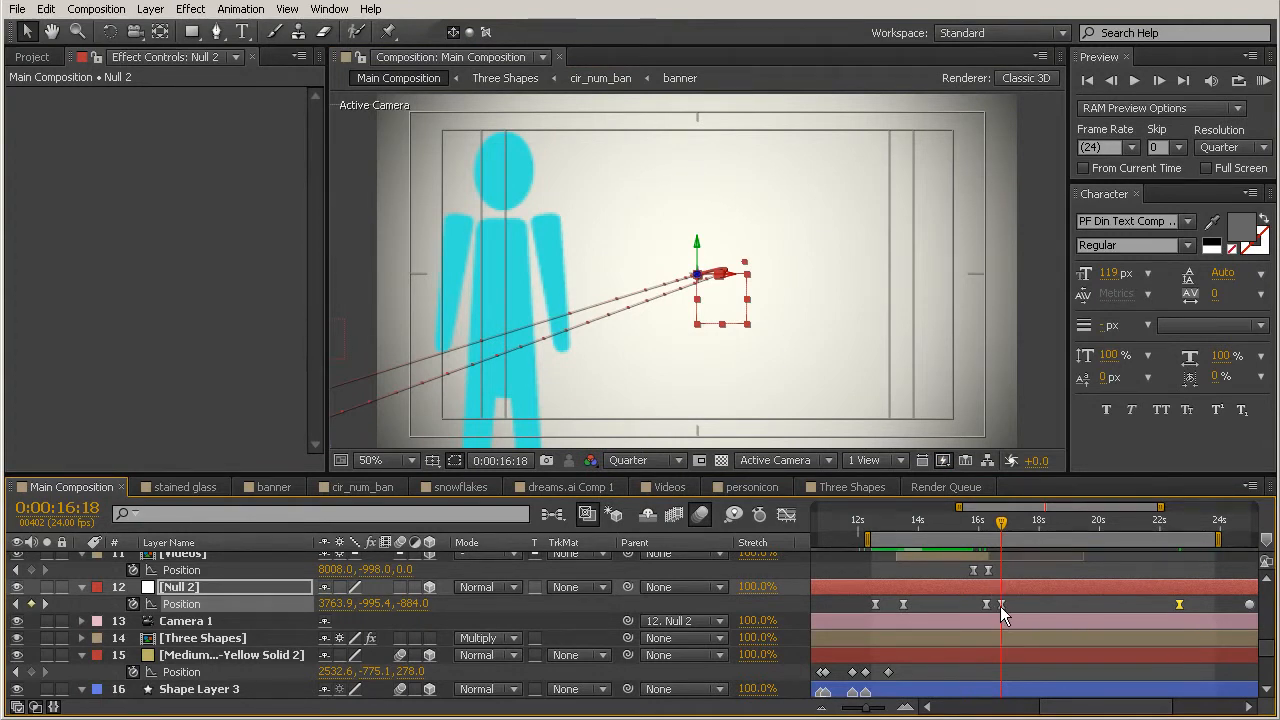
ctrl+click(1001, 605)
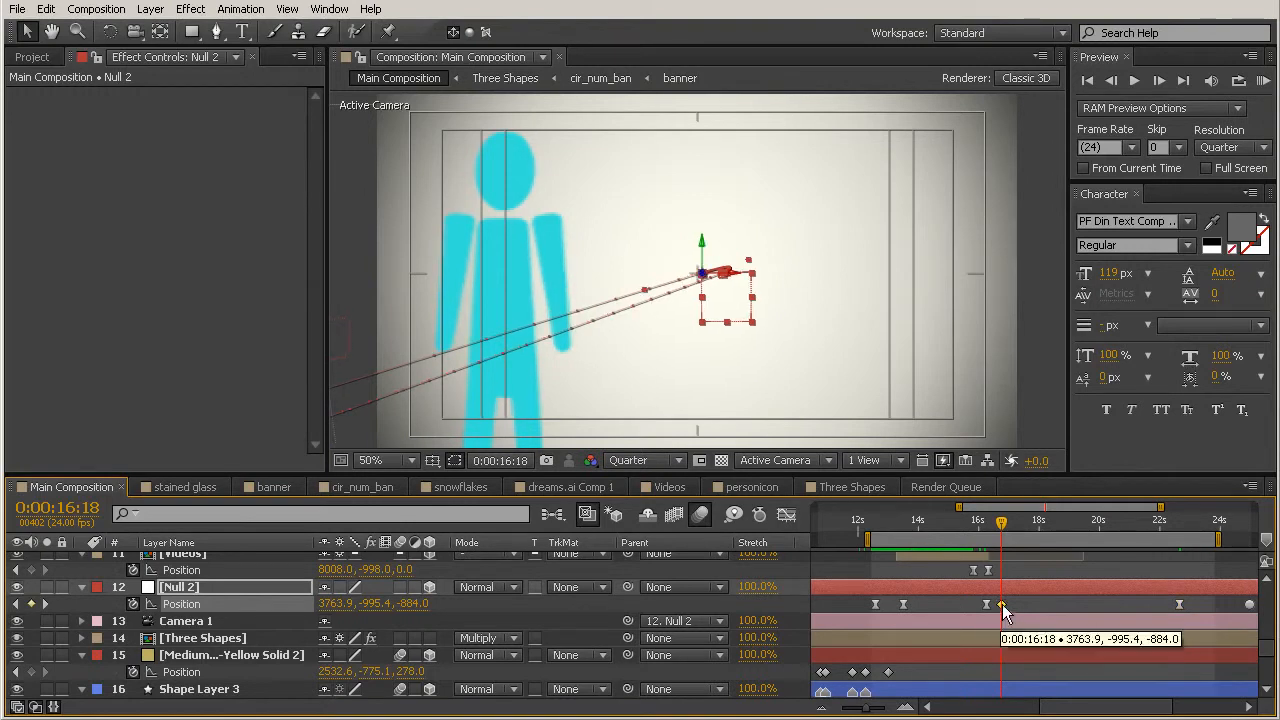
click(1029, 601)
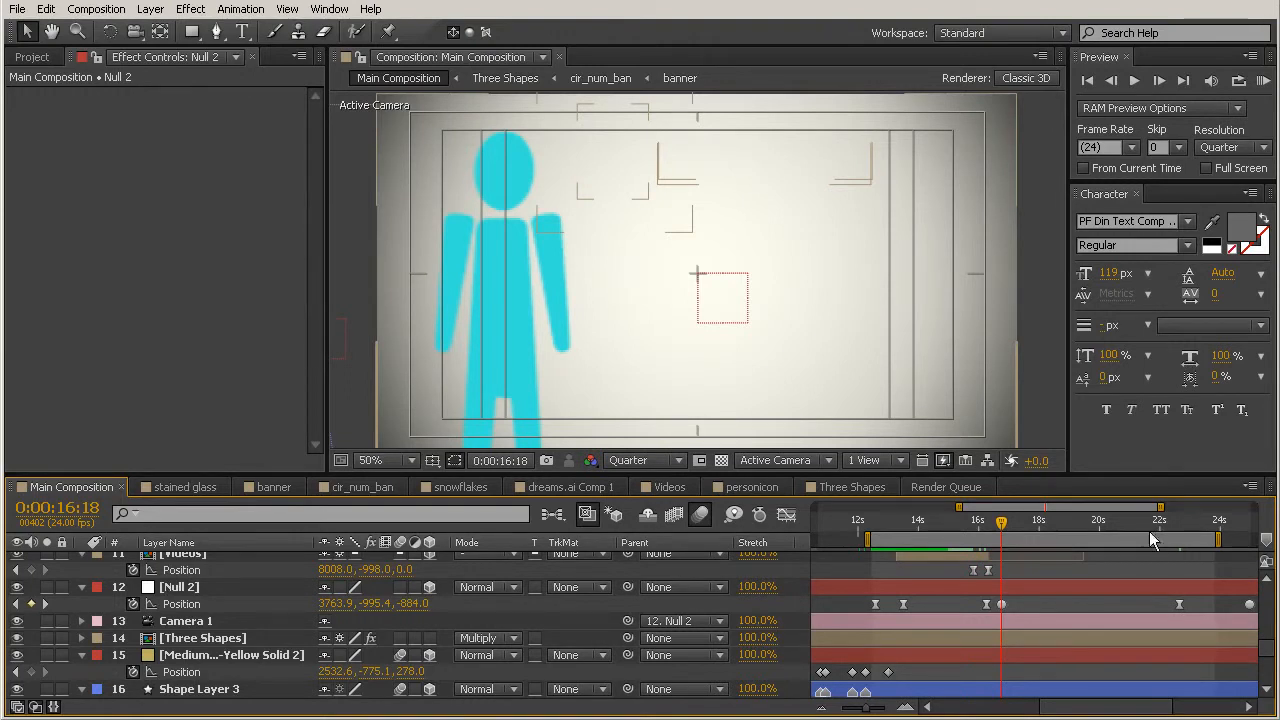
click(1263, 81)
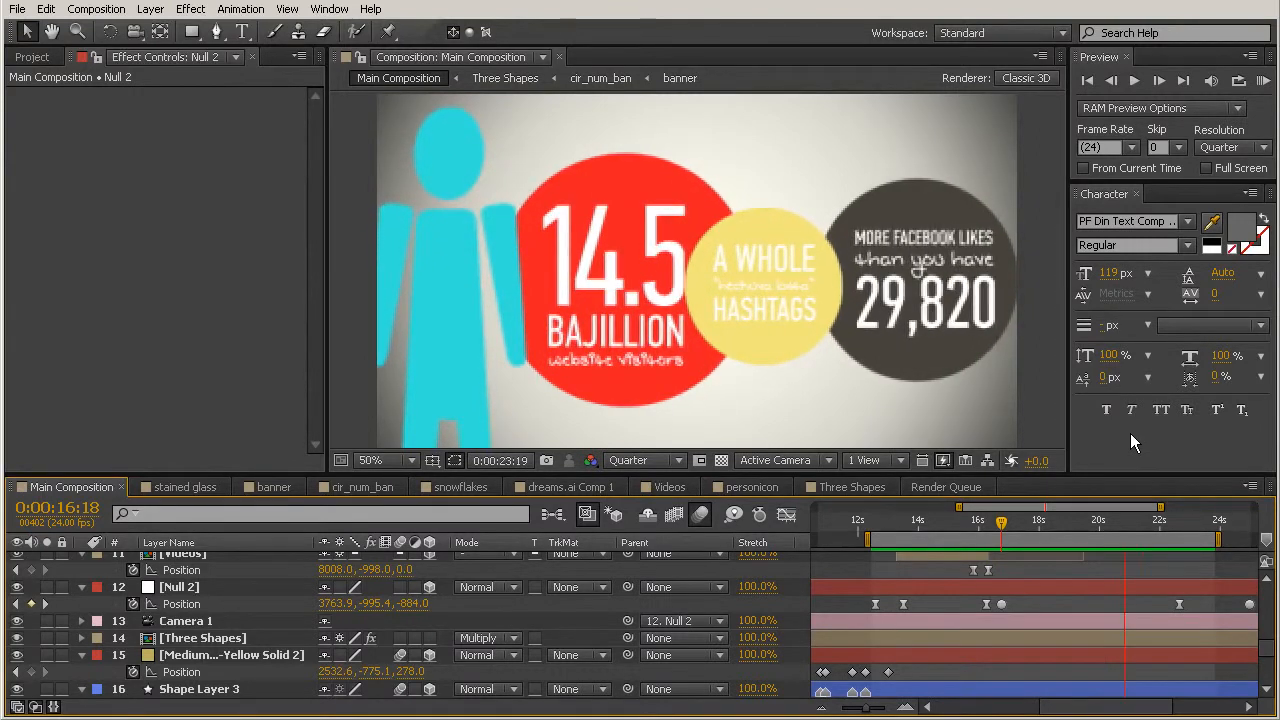
key(space)
Step: Set the spatial interpolation of Null 2's Position keyframe at 0:00:22:16 to Linear and RAM preview the camera move
drag(1002, 520, 1191, 540)
drag(893, 603, 986, 609)
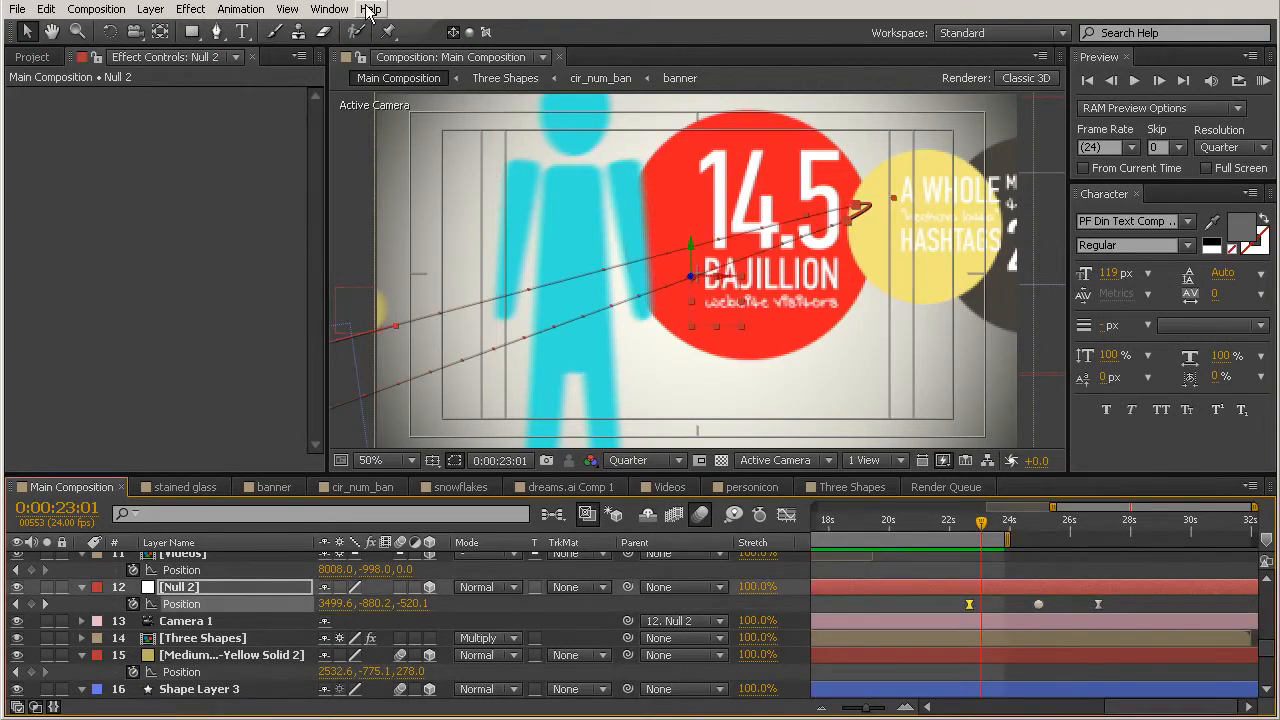
click(256, 12)
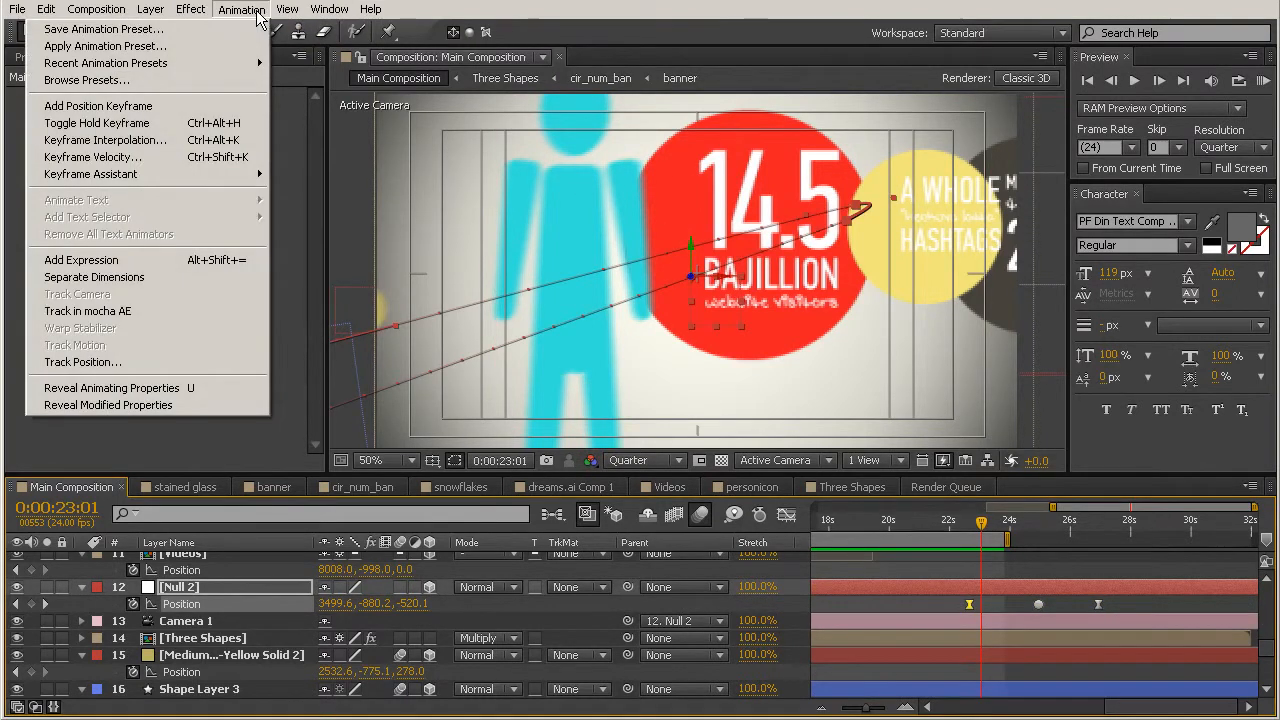
click(191, 139)
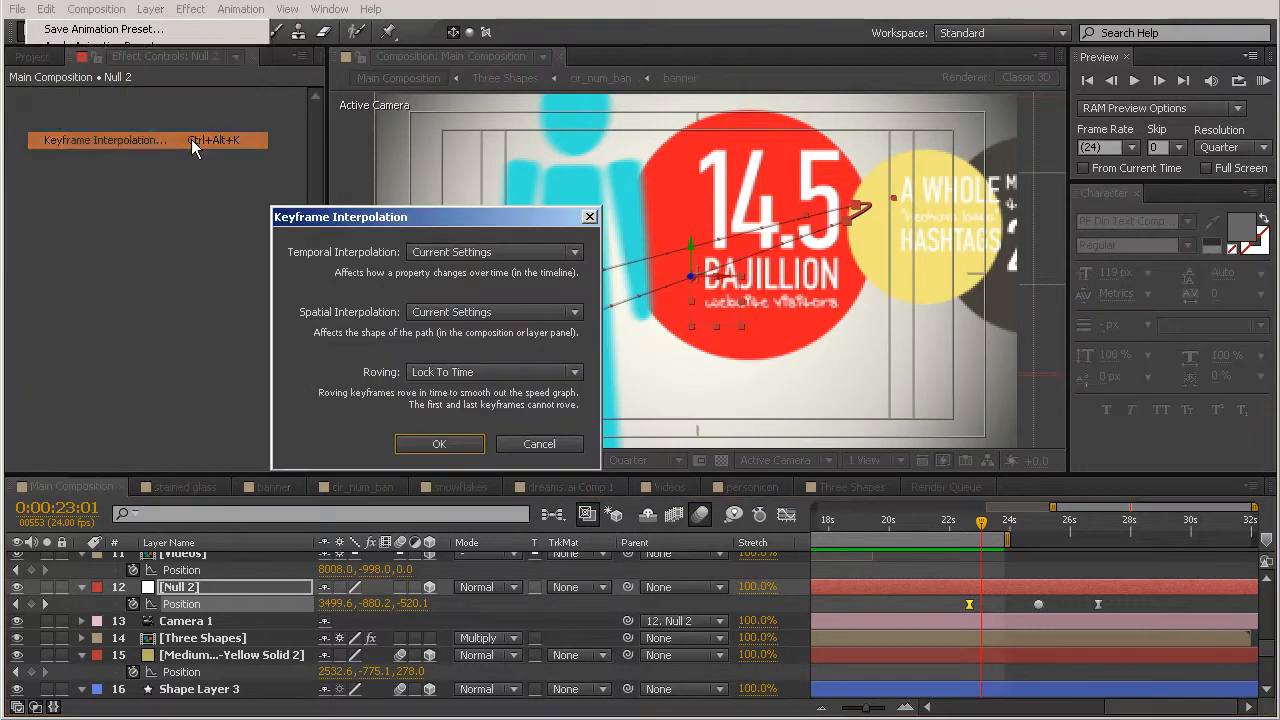
click(425, 313)
click(435, 360)
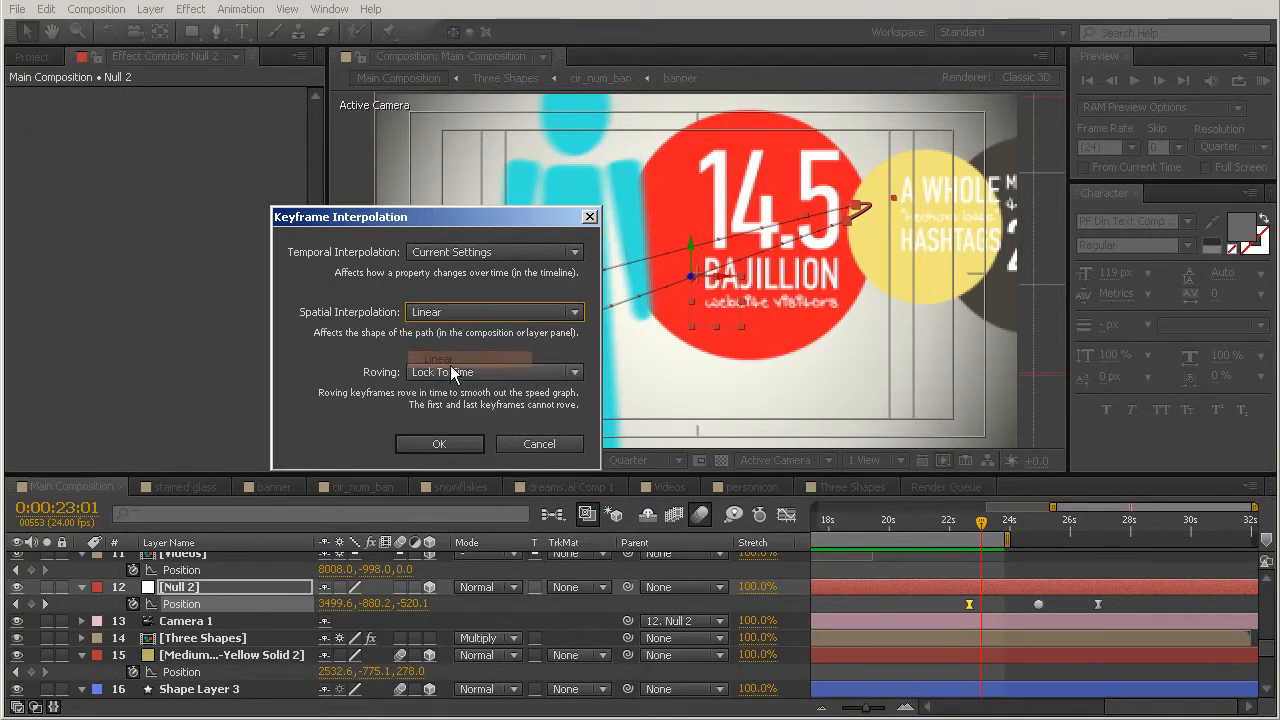
click(447, 445)
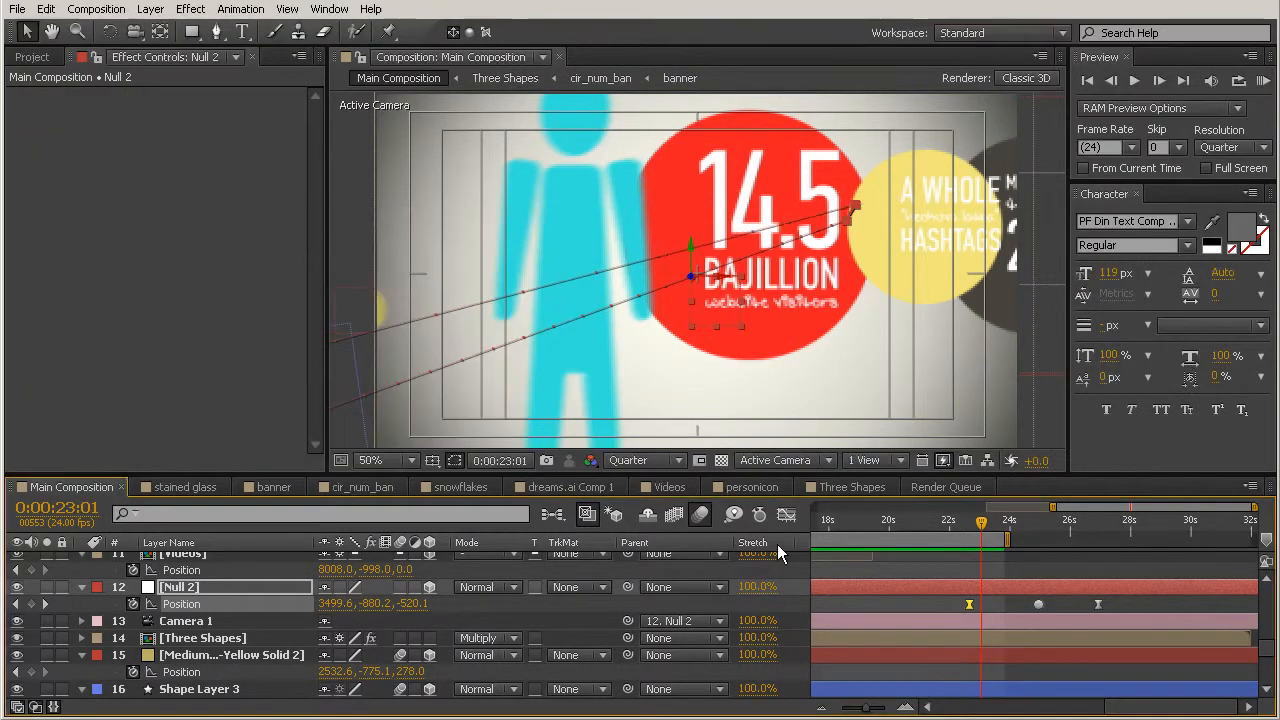
click(1023, 558)
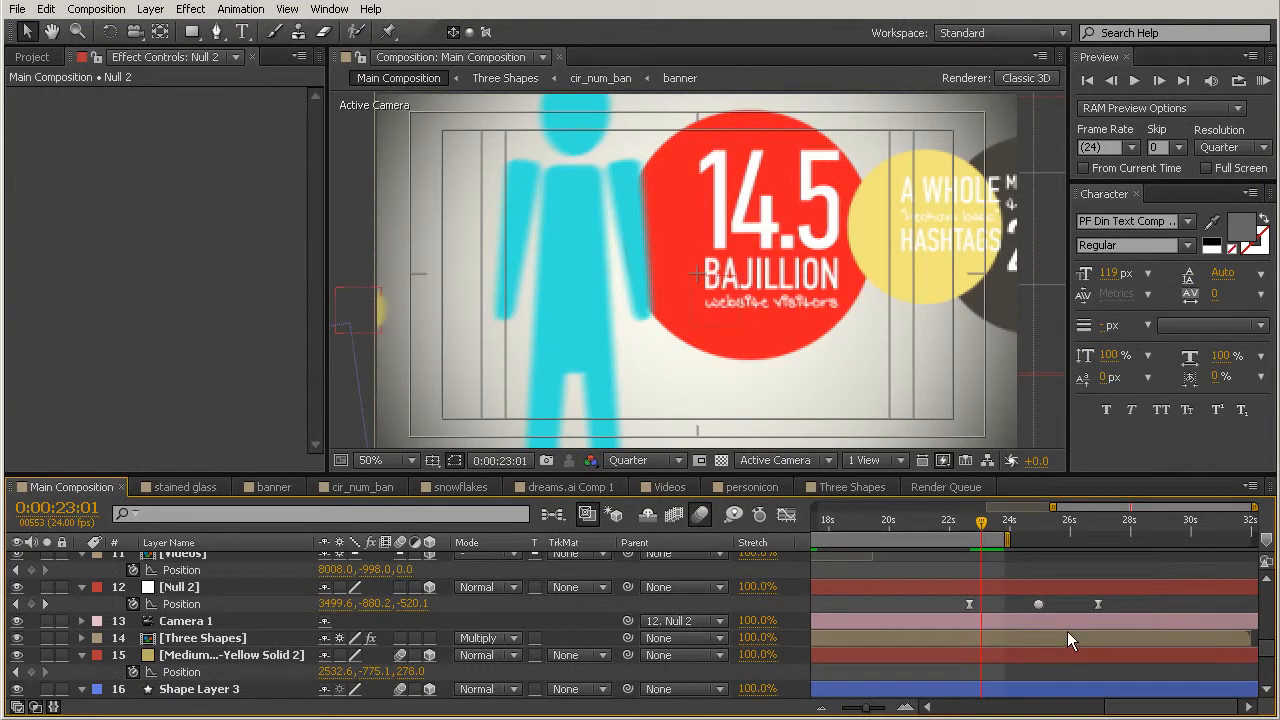
key(KP_0)
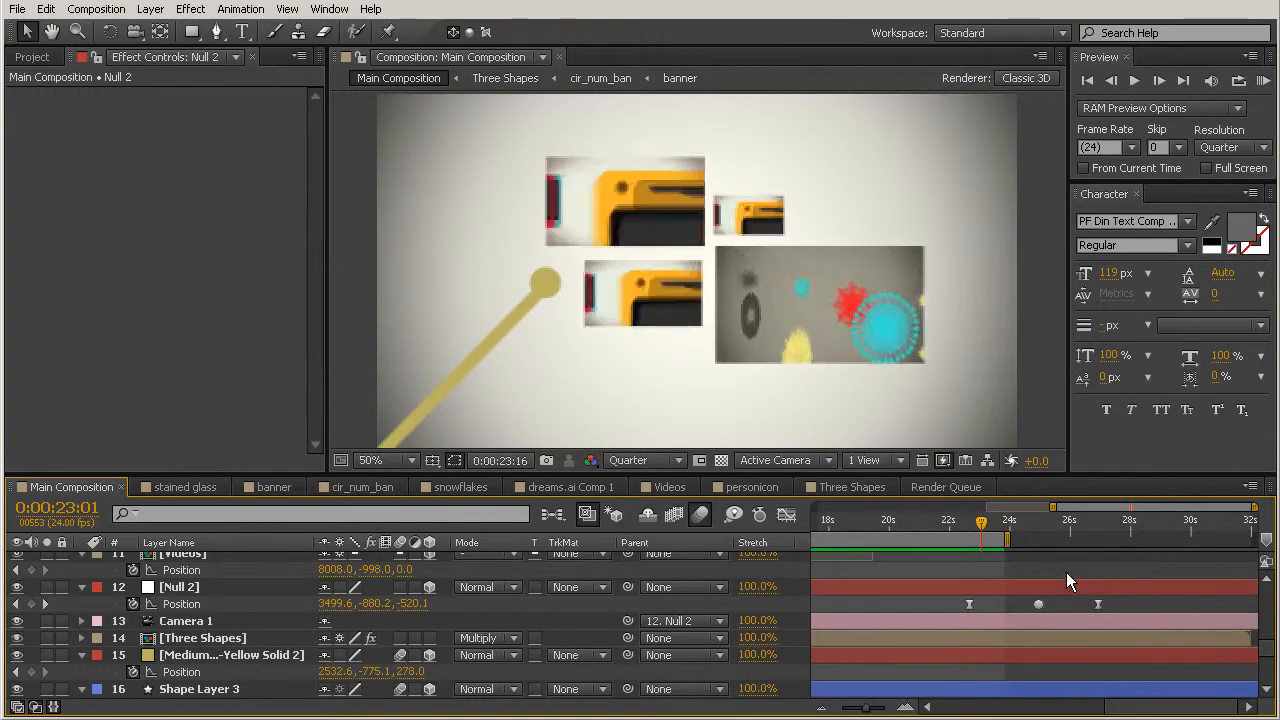
key(space)
Step: At 0:00:22:05, add socialswatches.psd from the graphics folder to the main composition, placing it above the yellow circle
drag(981, 523, 955, 523)
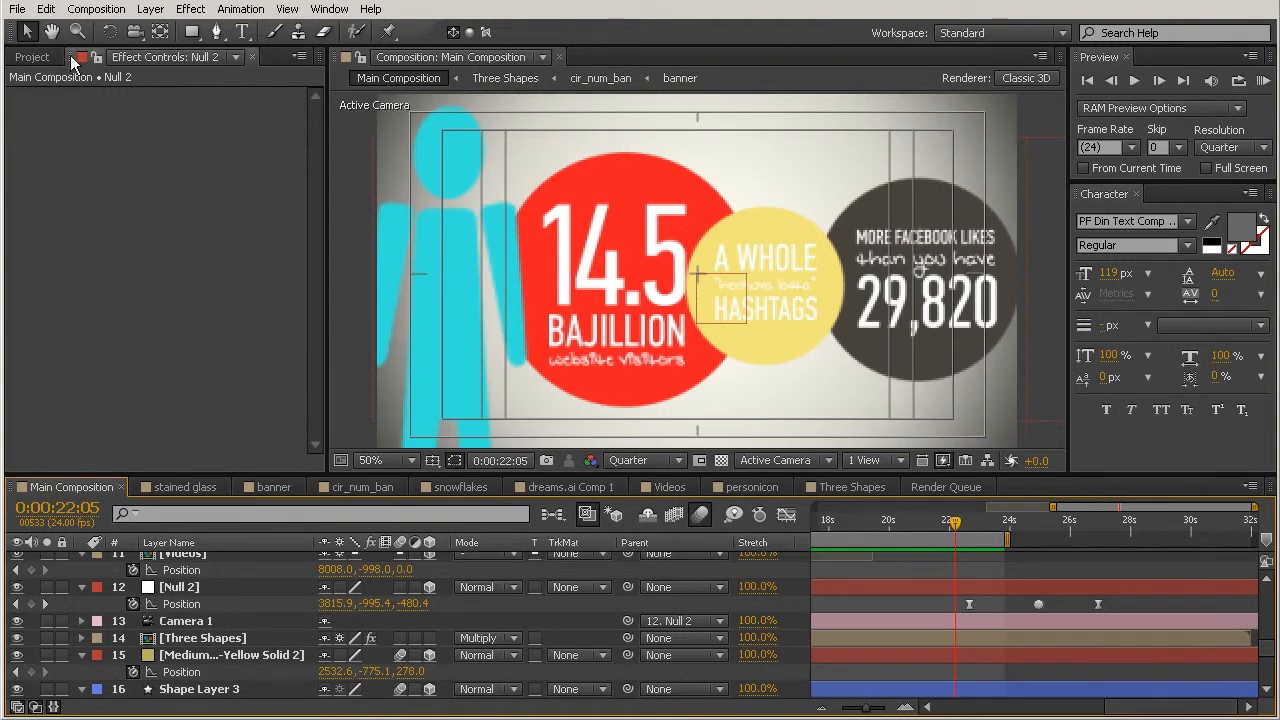
click(31, 57)
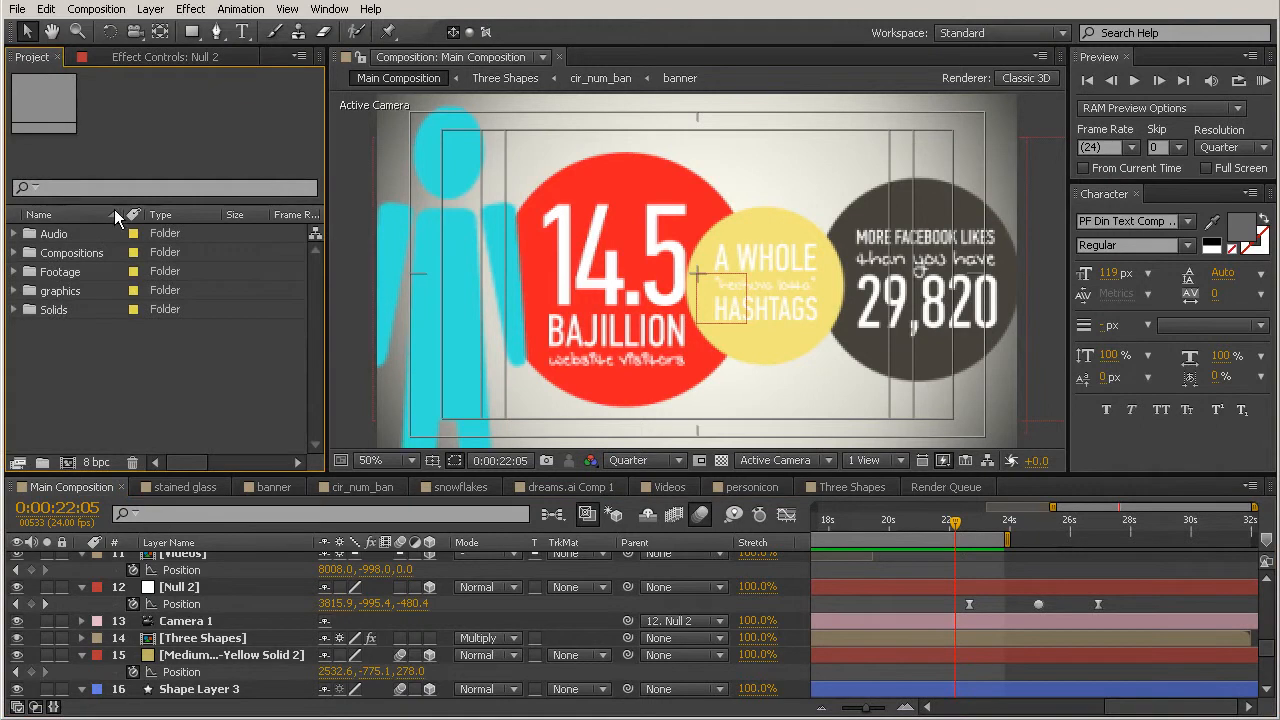
click(84, 292)
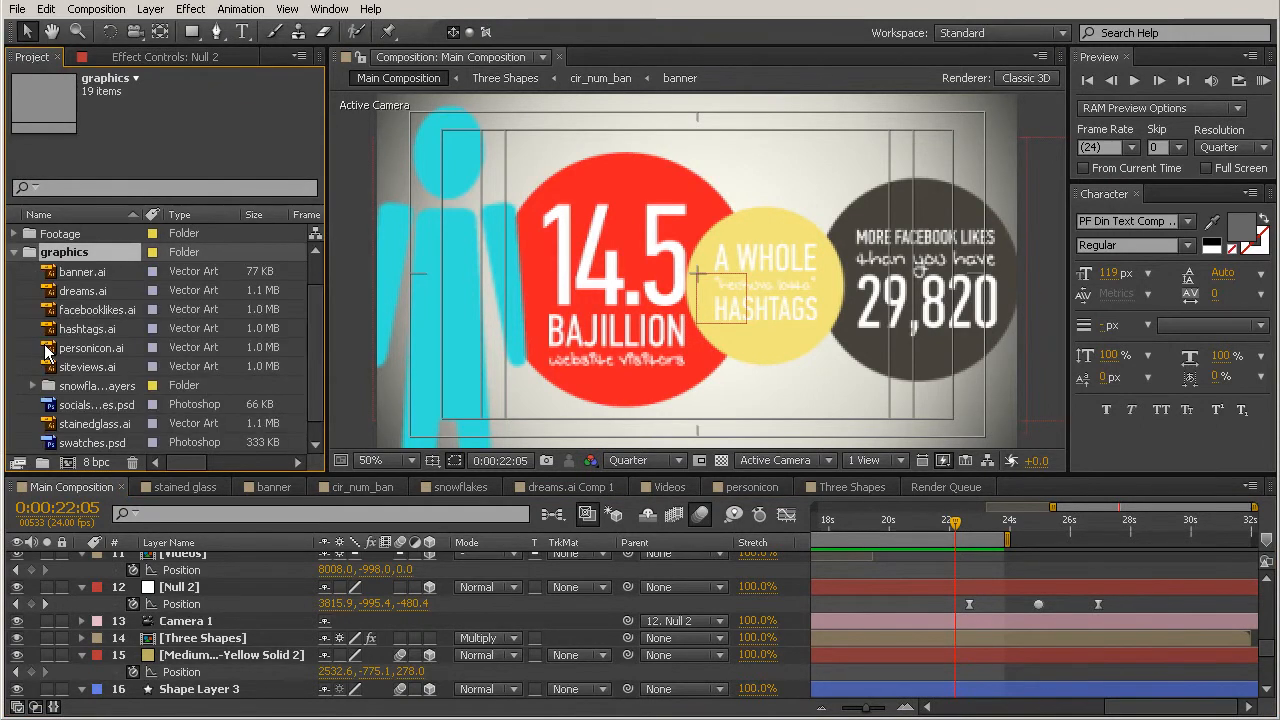
scroll(105, 392, down, 1)
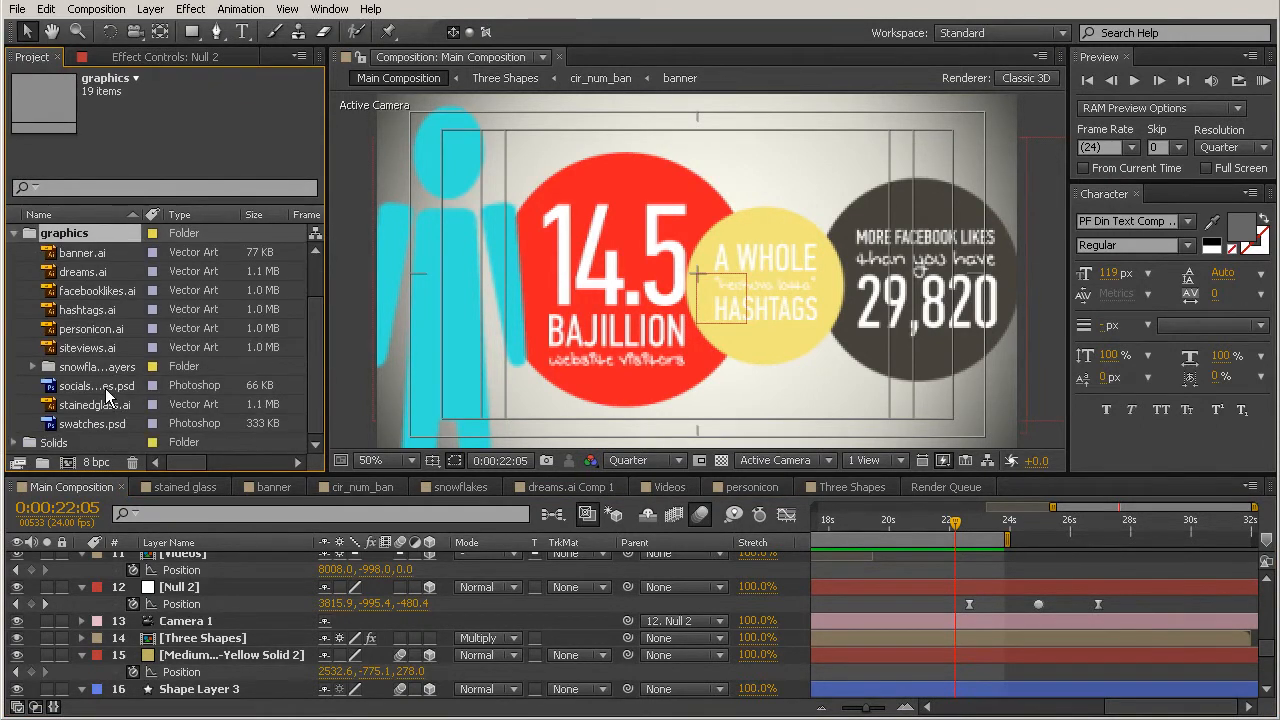
click(93, 421)
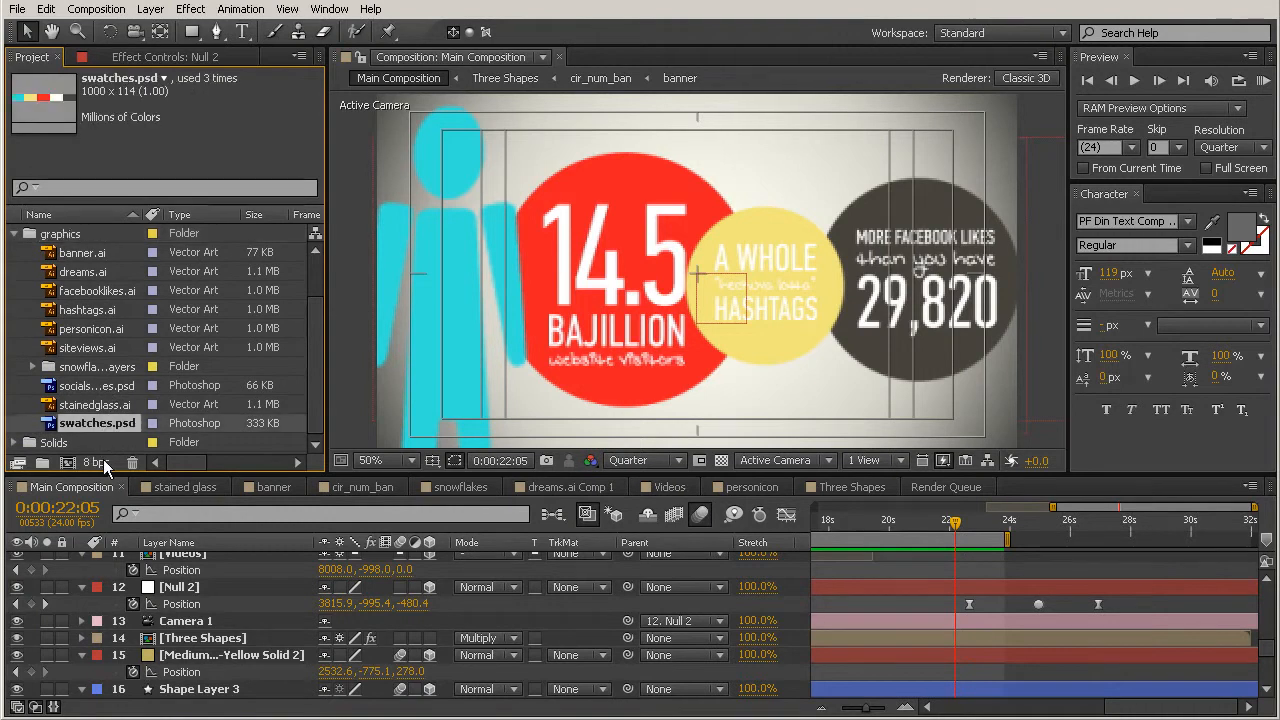
click(100, 386)
drag(104, 380, 810, 141)
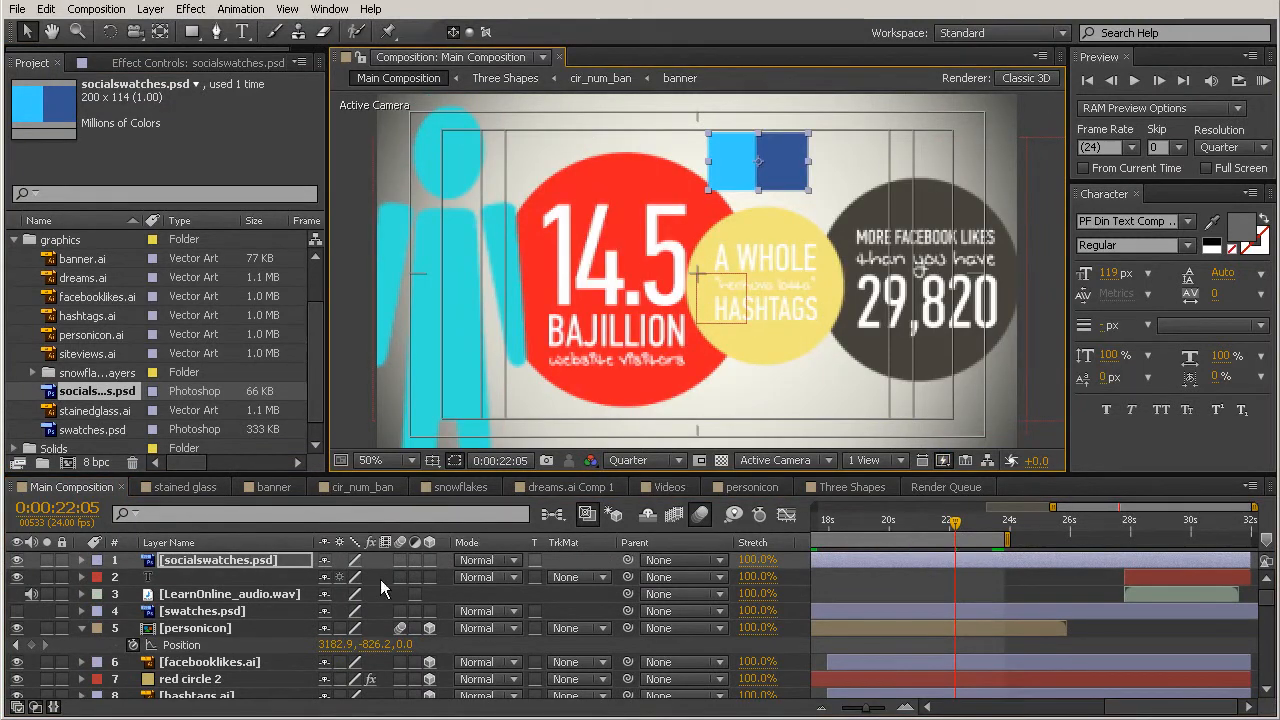
Step: Recolour the Facebook likes circle on the red circle 3 layer with the dark blue sampled from the social swatches
scroll(240, 629, down, 3)
click(200, 610)
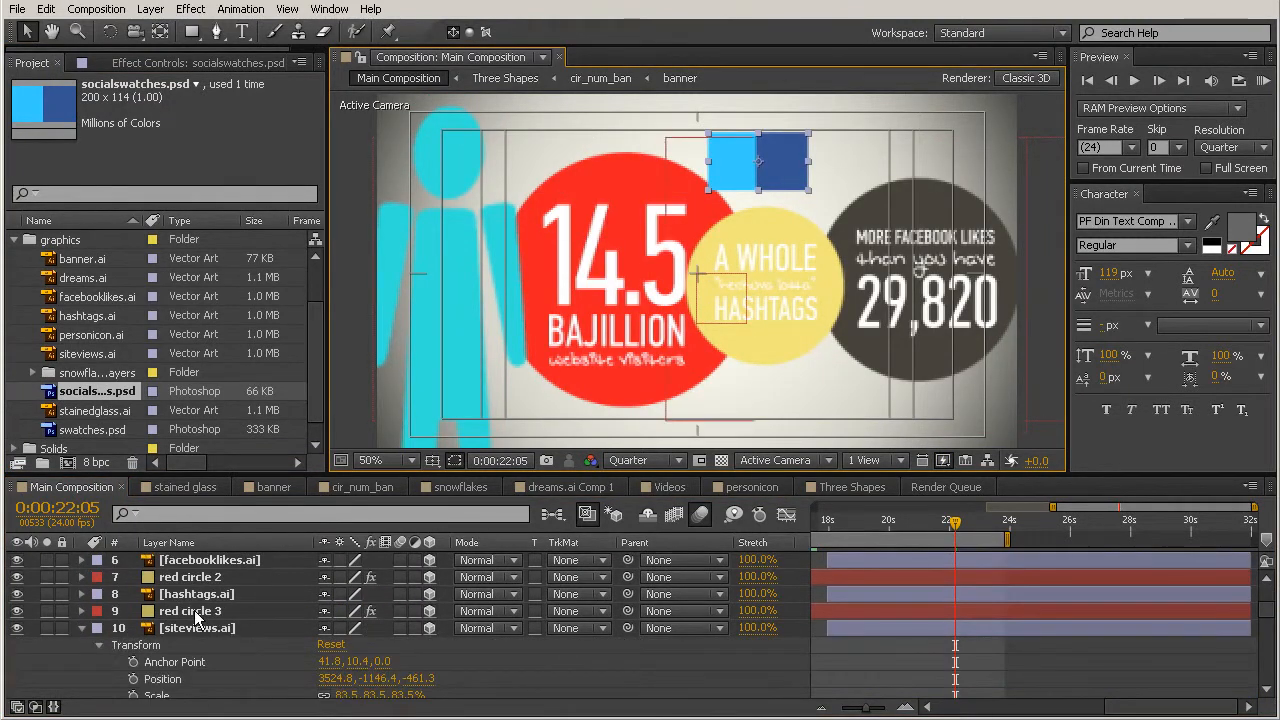
click(21, 610)
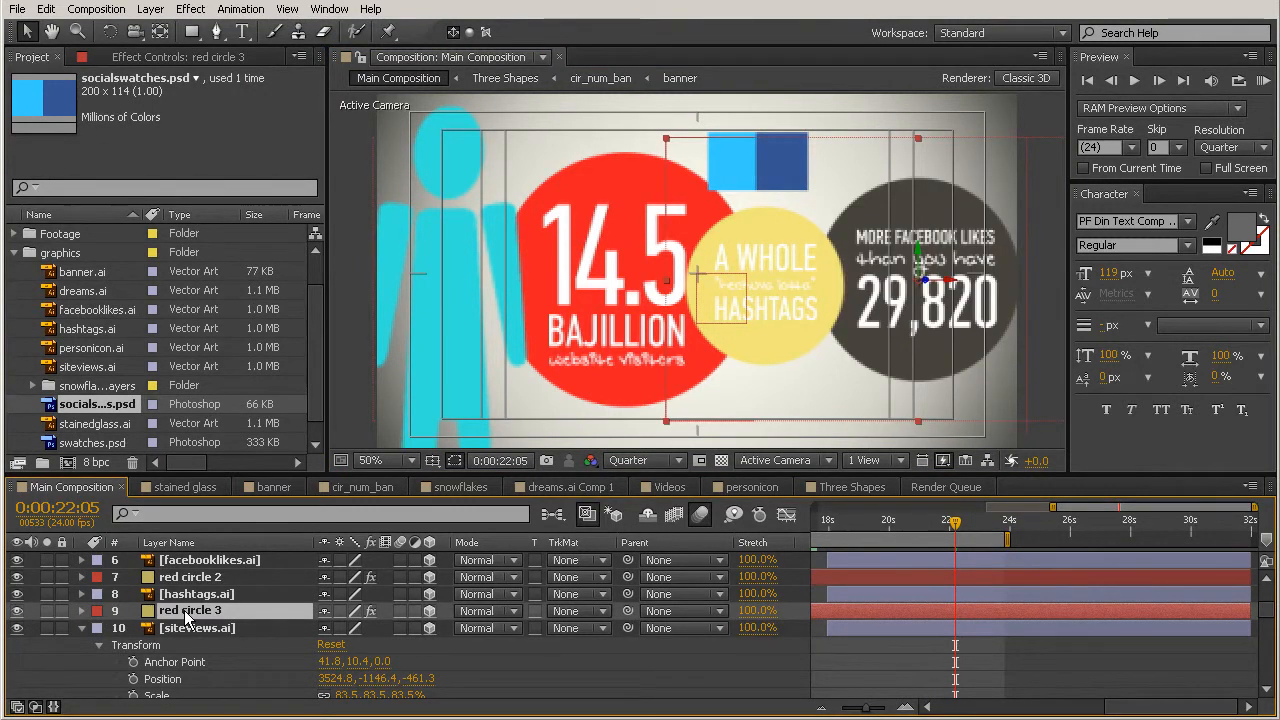
click(212, 56)
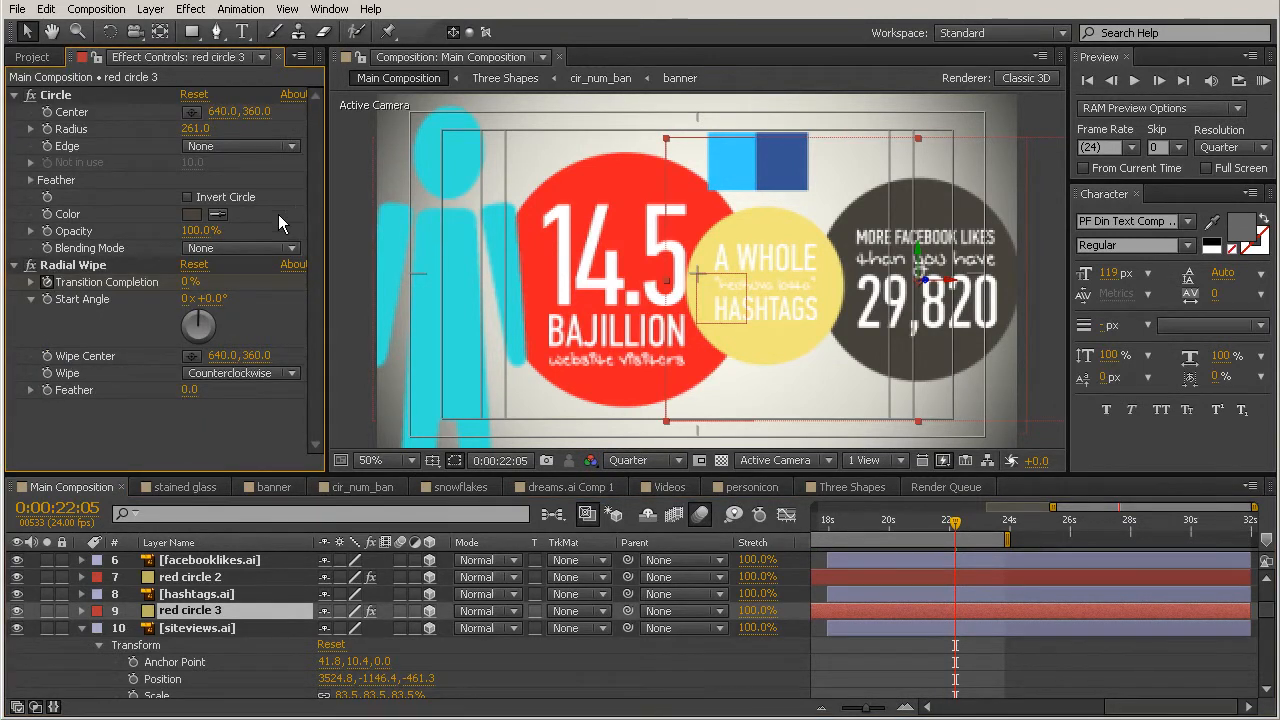
click(220, 212)
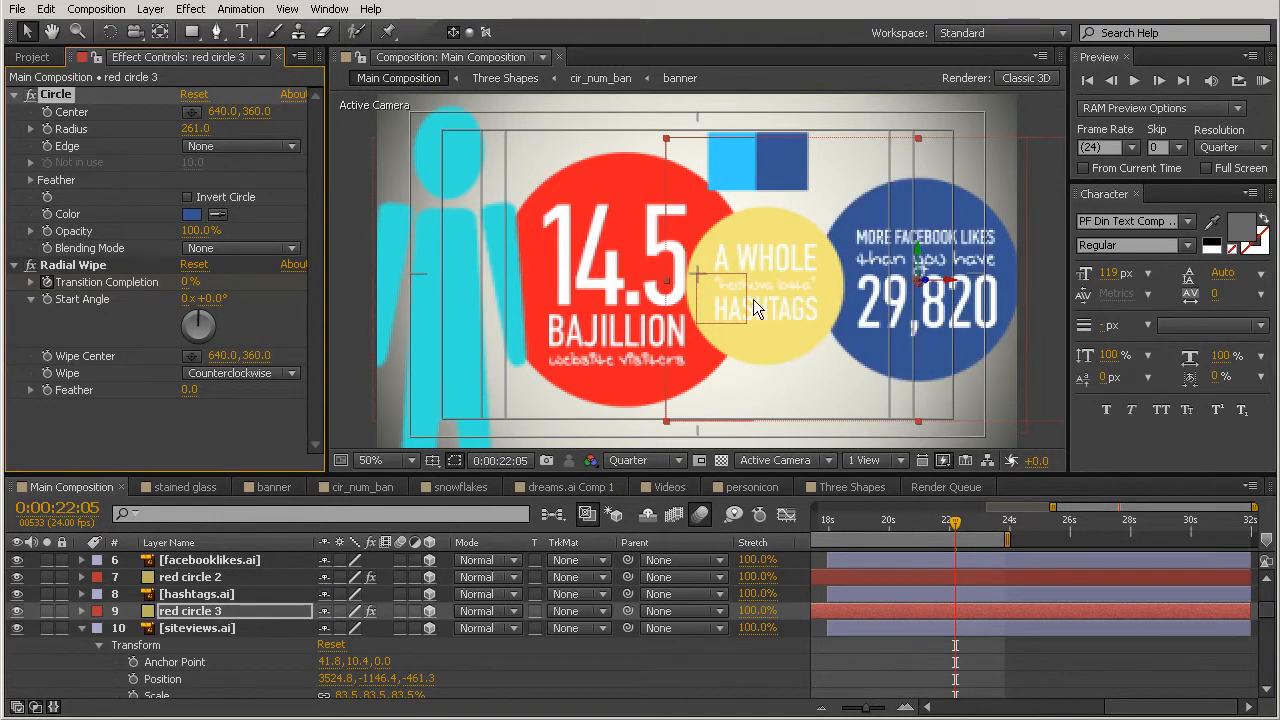
Step: Recolour the hashtags circle on the red circle 2 layer with the light blue sampled from the social swatches
click(195, 577)
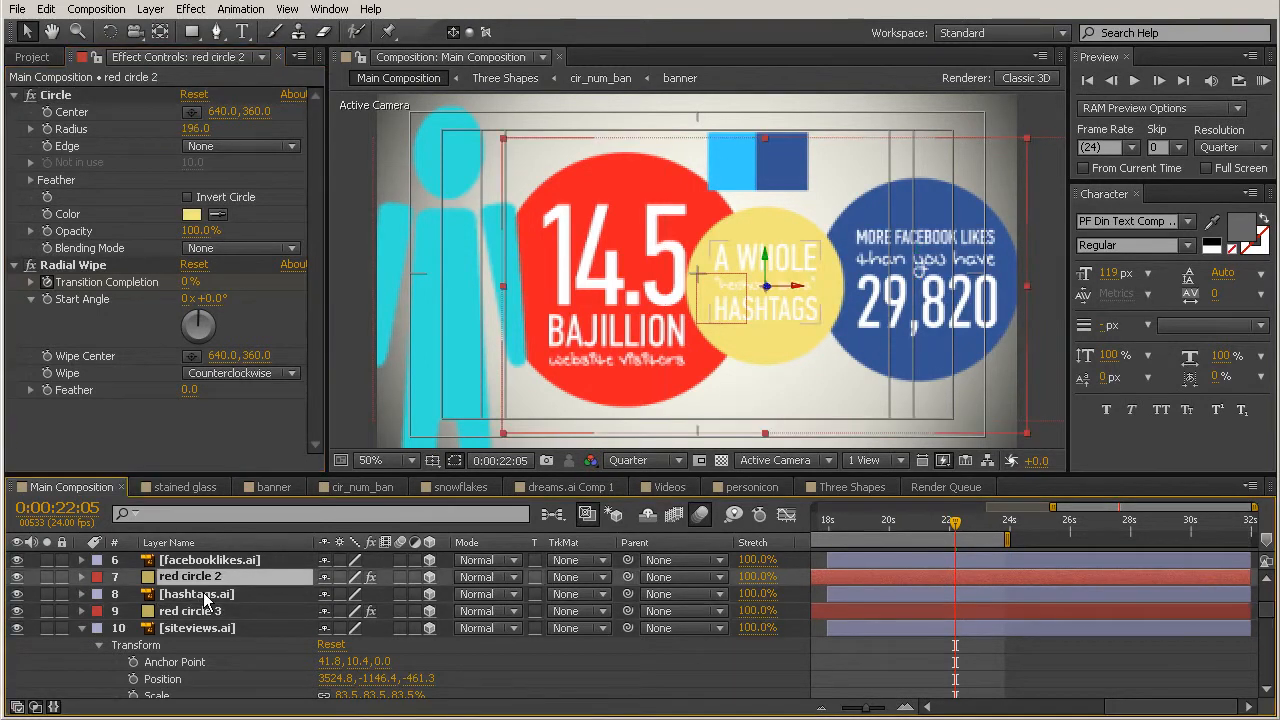
click(17, 577)
click(17, 577)
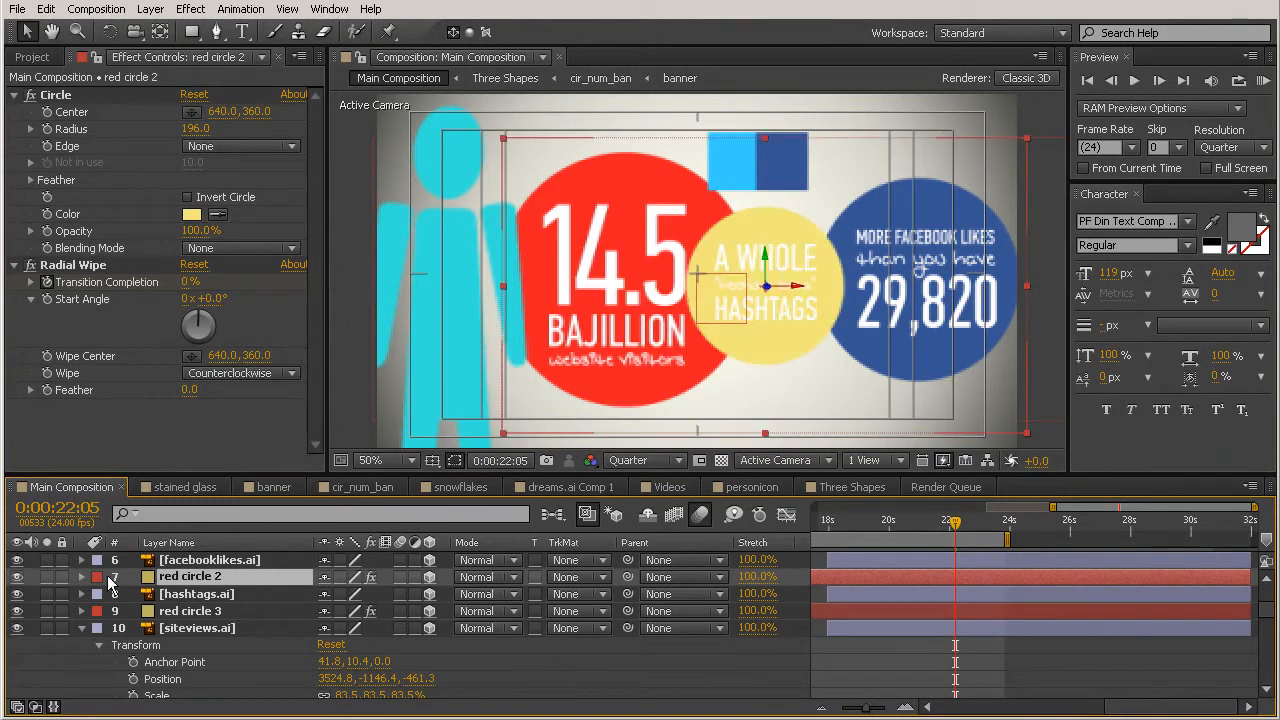
click(217, 214)
click(740, 160)
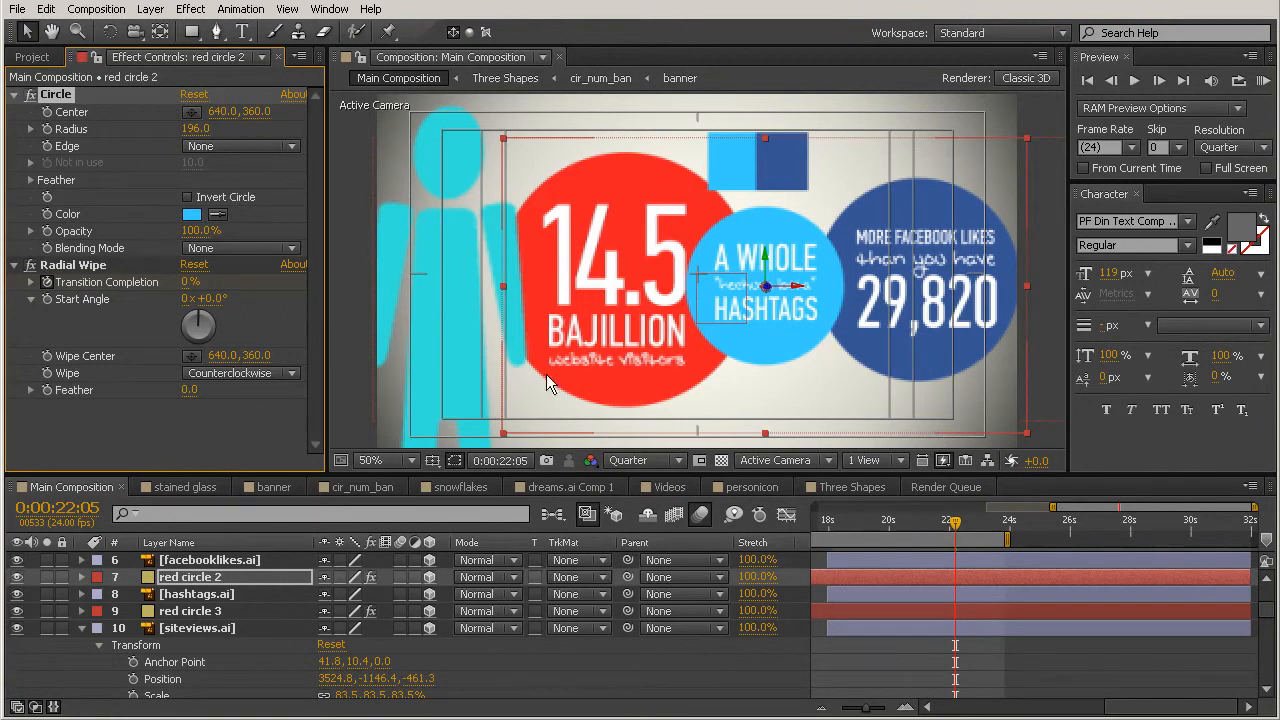
Step: Delete the socialswatches.psd and swatches.psd layers from the main composition and collapse the personicon layer
scroll(1268, 620, up, 3)
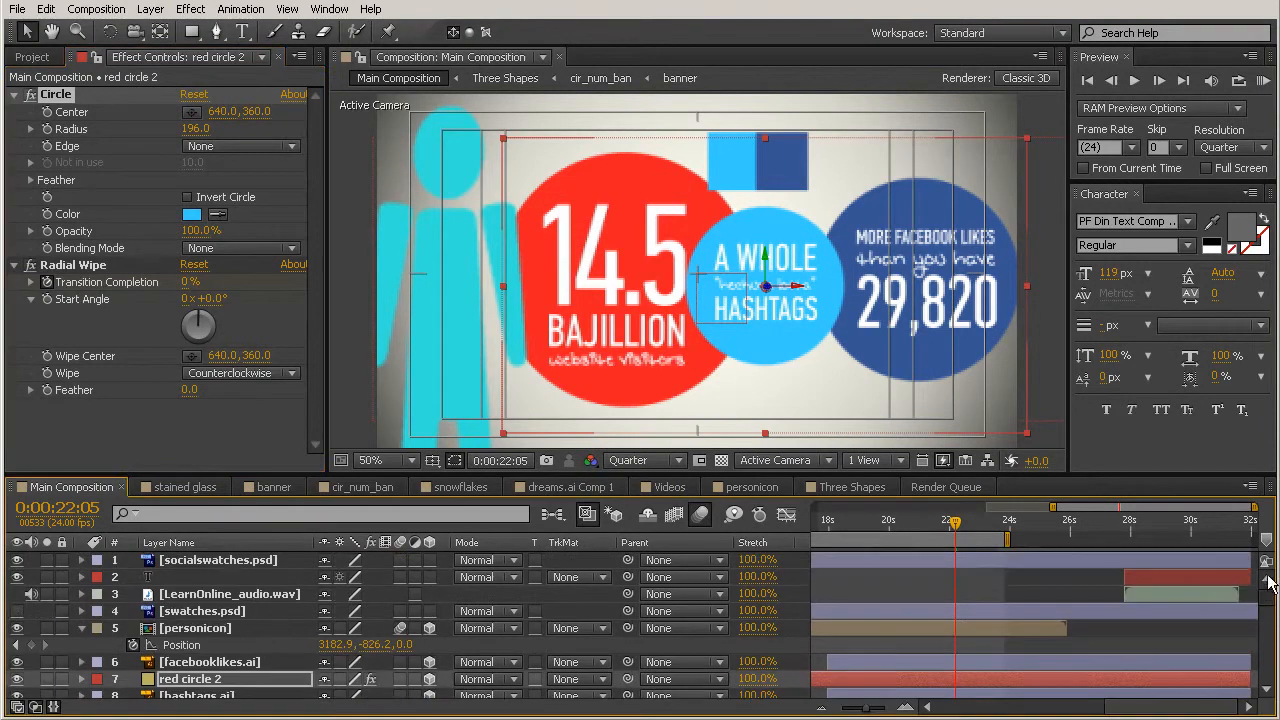
click(222, 561)
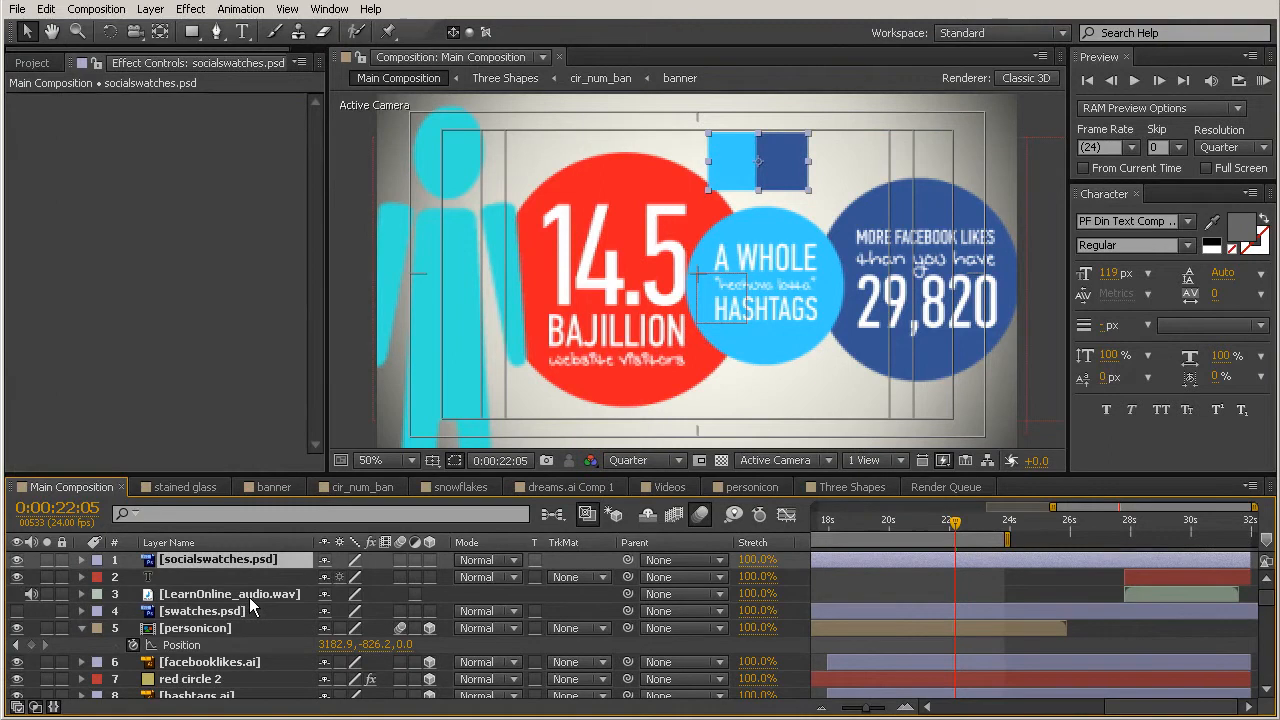
key(Delete)
click(201, 596)
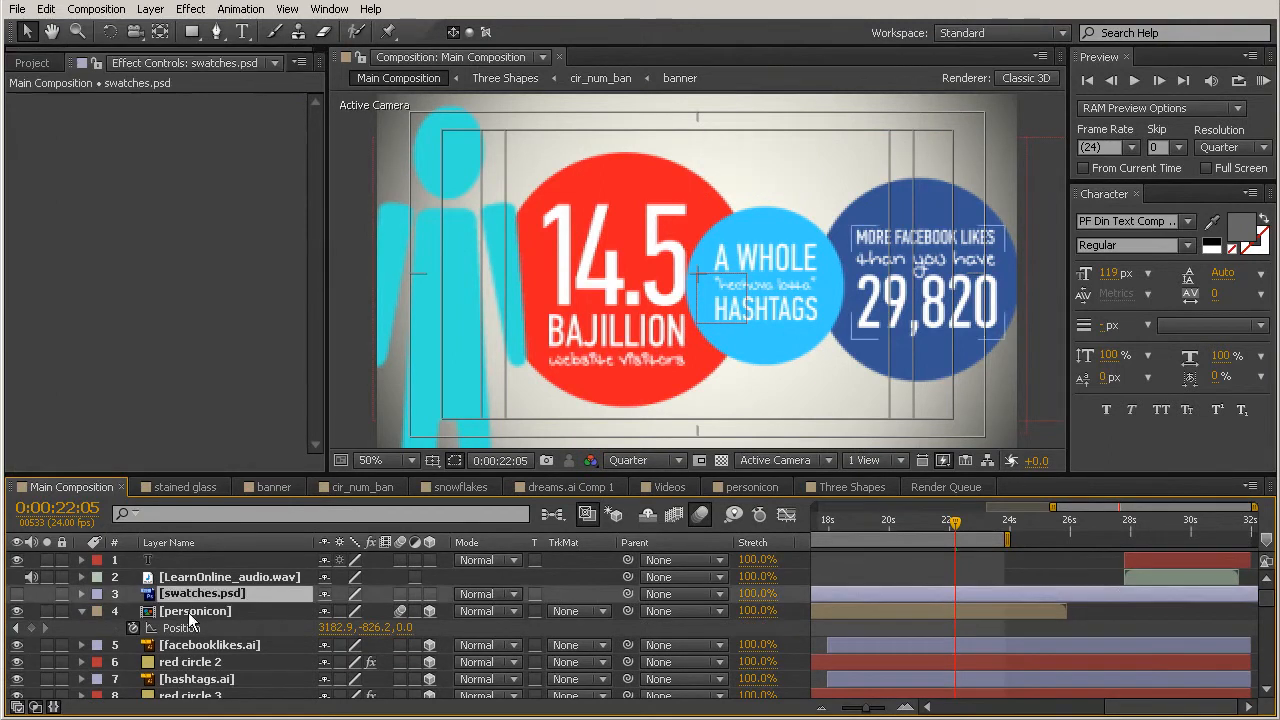
key(Delete)
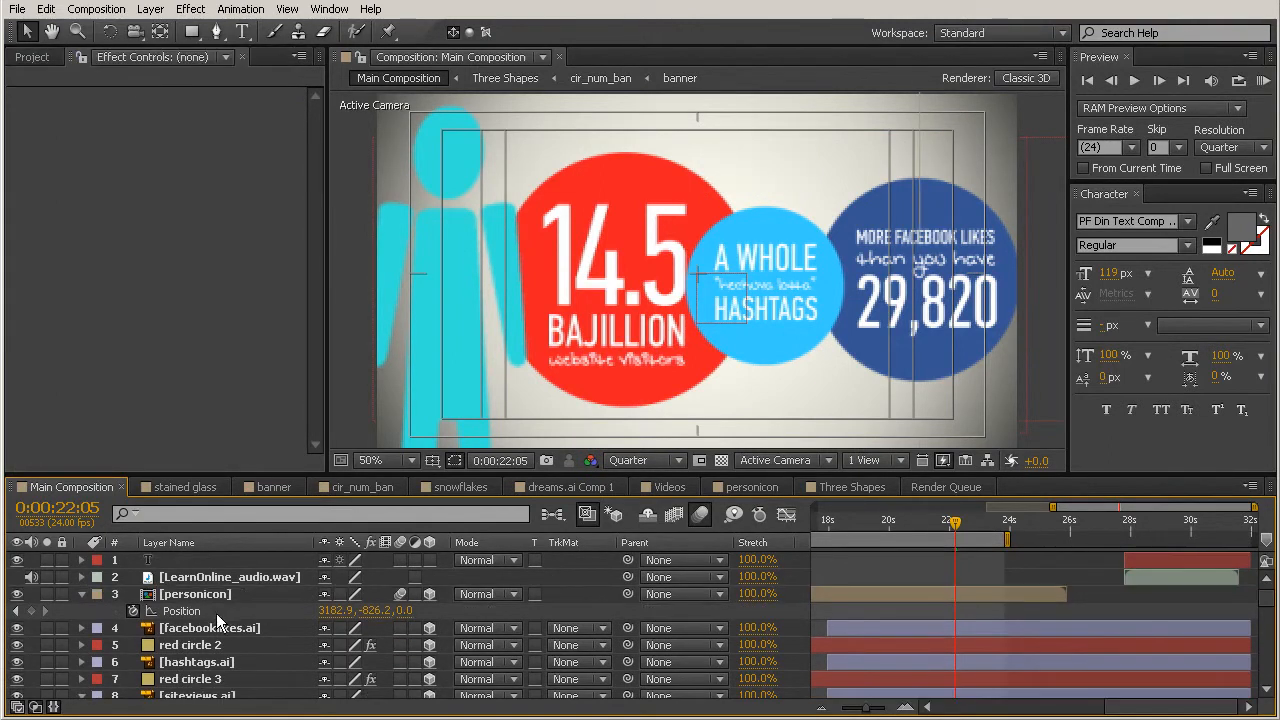
click(83, 595)
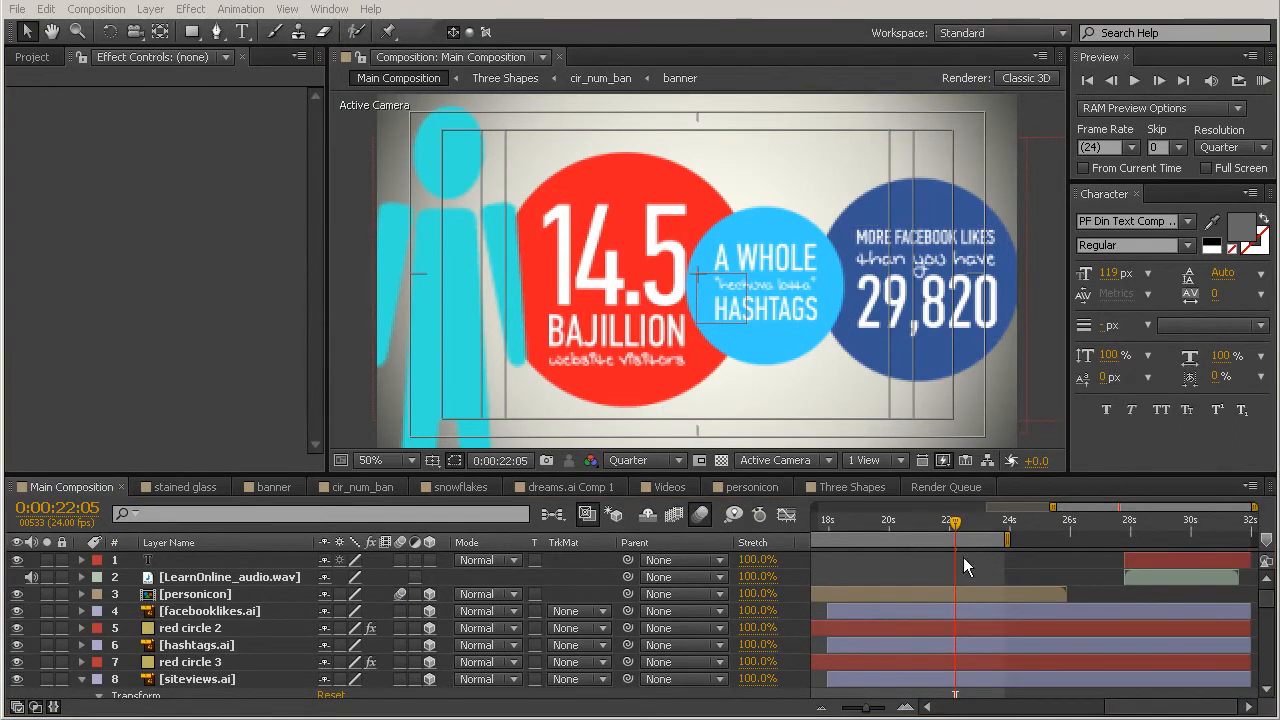
Step: Enable motion blur on the layers from facebooklikes.ai through siteviews.ai and scrub the timeline to check it
drag(955, 527, 836, 527)
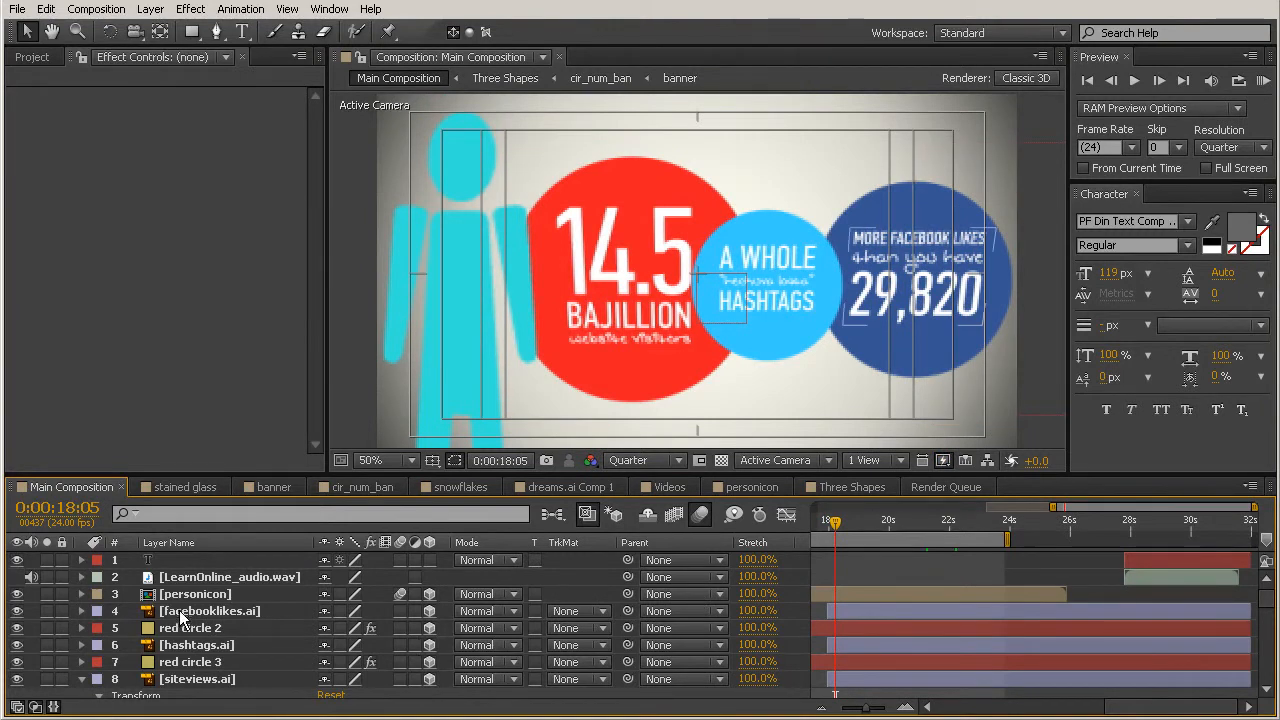
drag(400, 610, 400, 679)
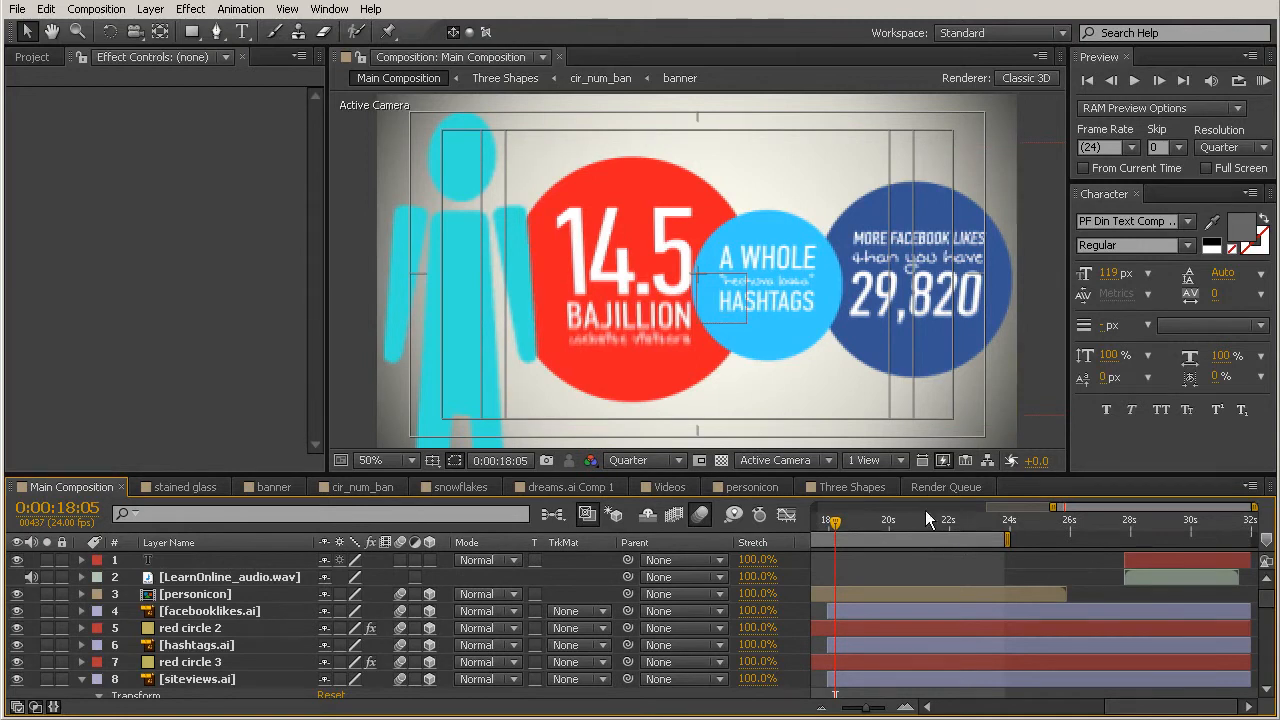
drag(837, 522, 988, 535)
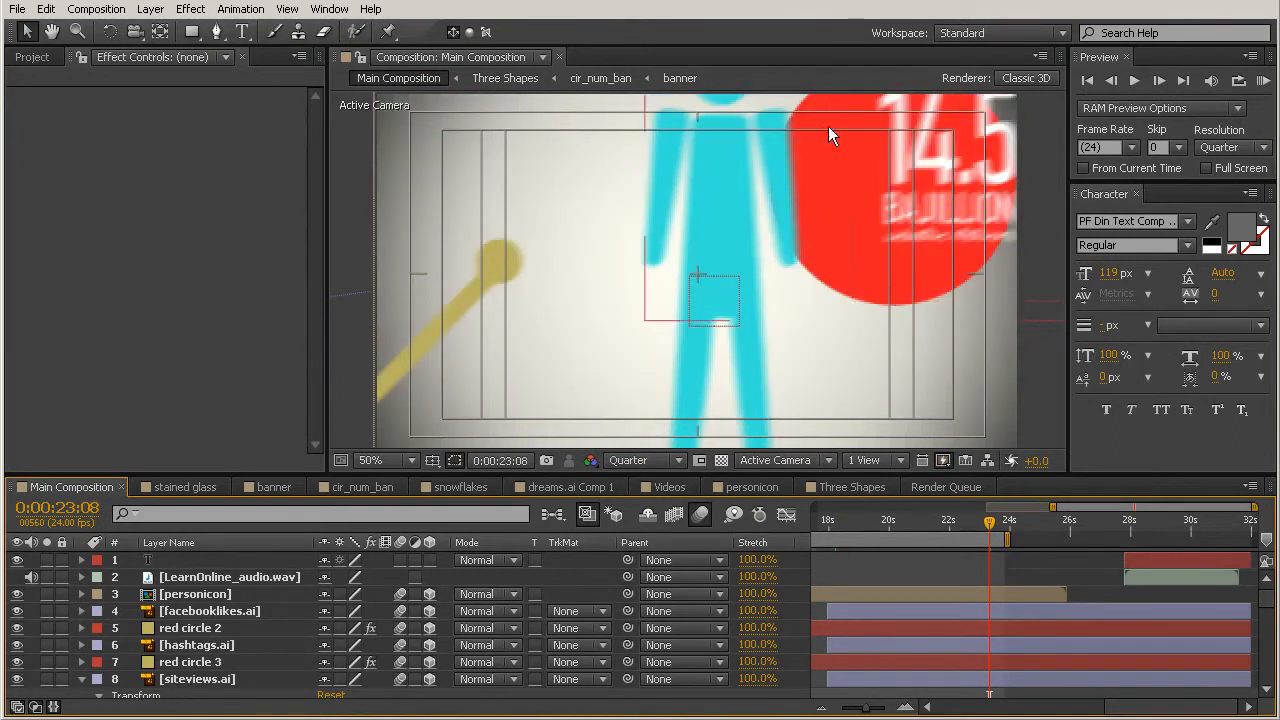
Step: At 0:00:17:20, find the CC Force Motion Blur effect and apply it to the red circle 2 and red circle 3 layers
drag(836, 516, 824, 522)
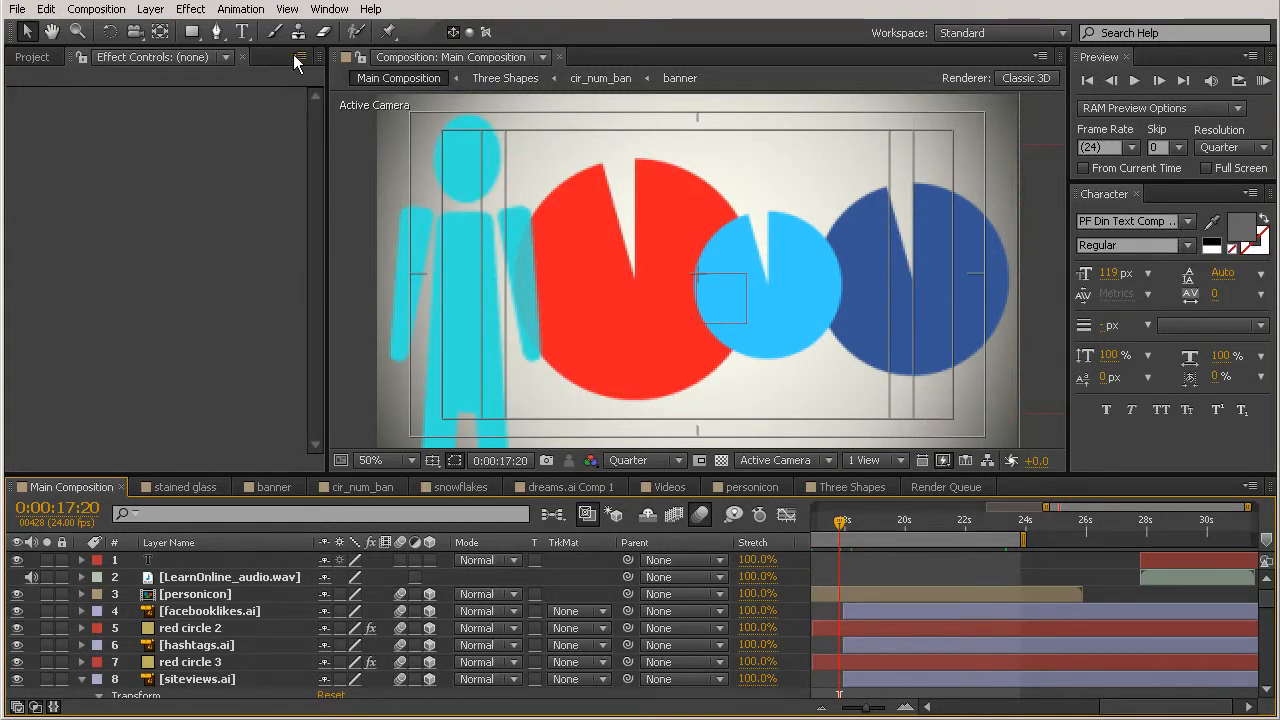
click(329, 10)
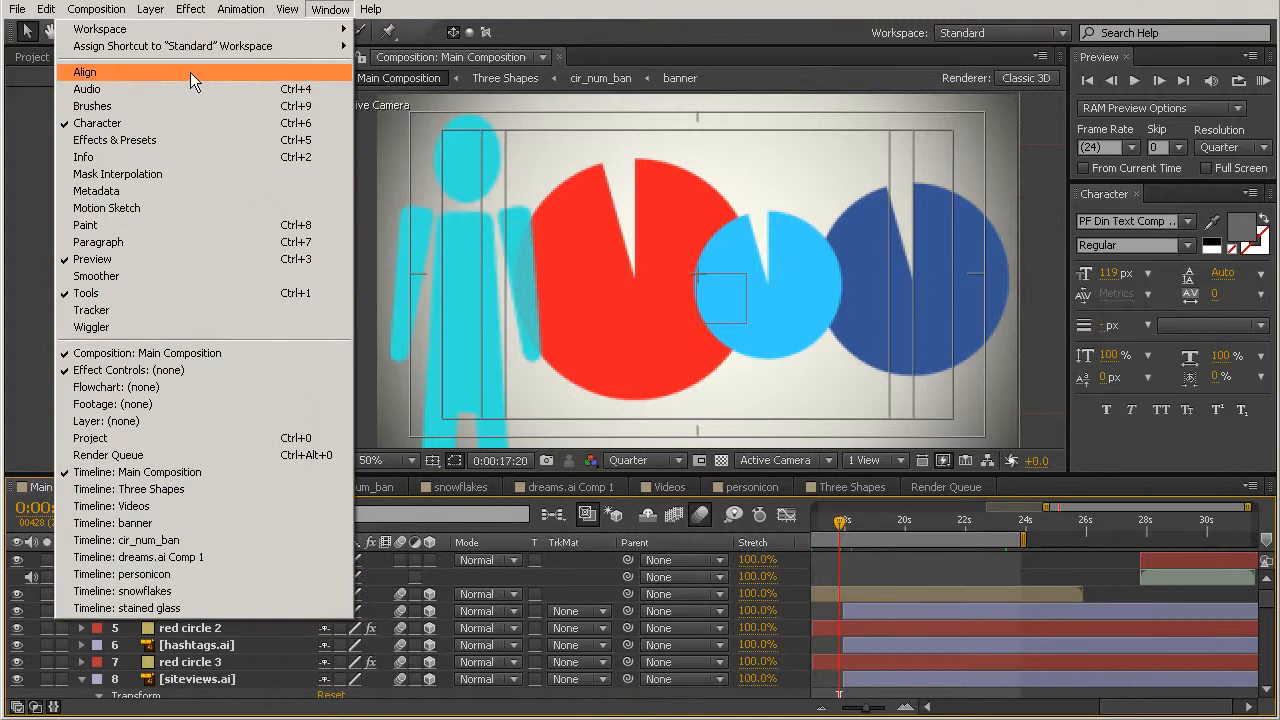
click(130, 140)
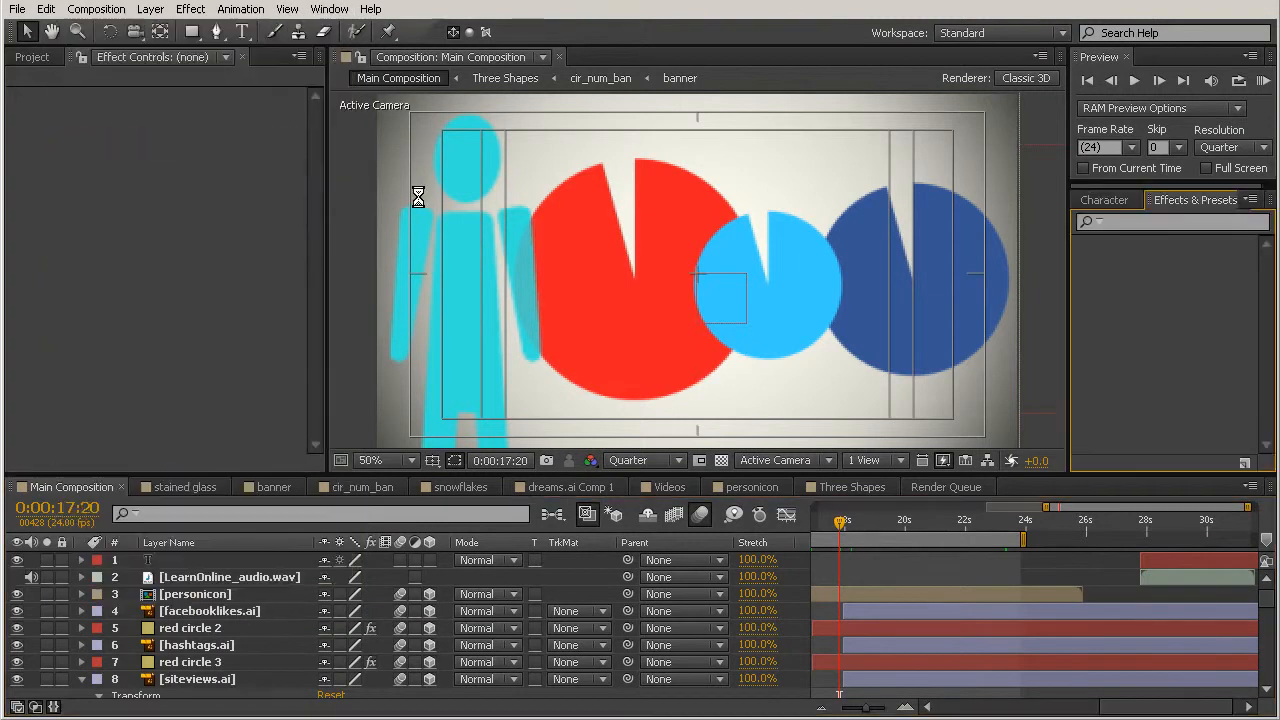
click(1136, 226)
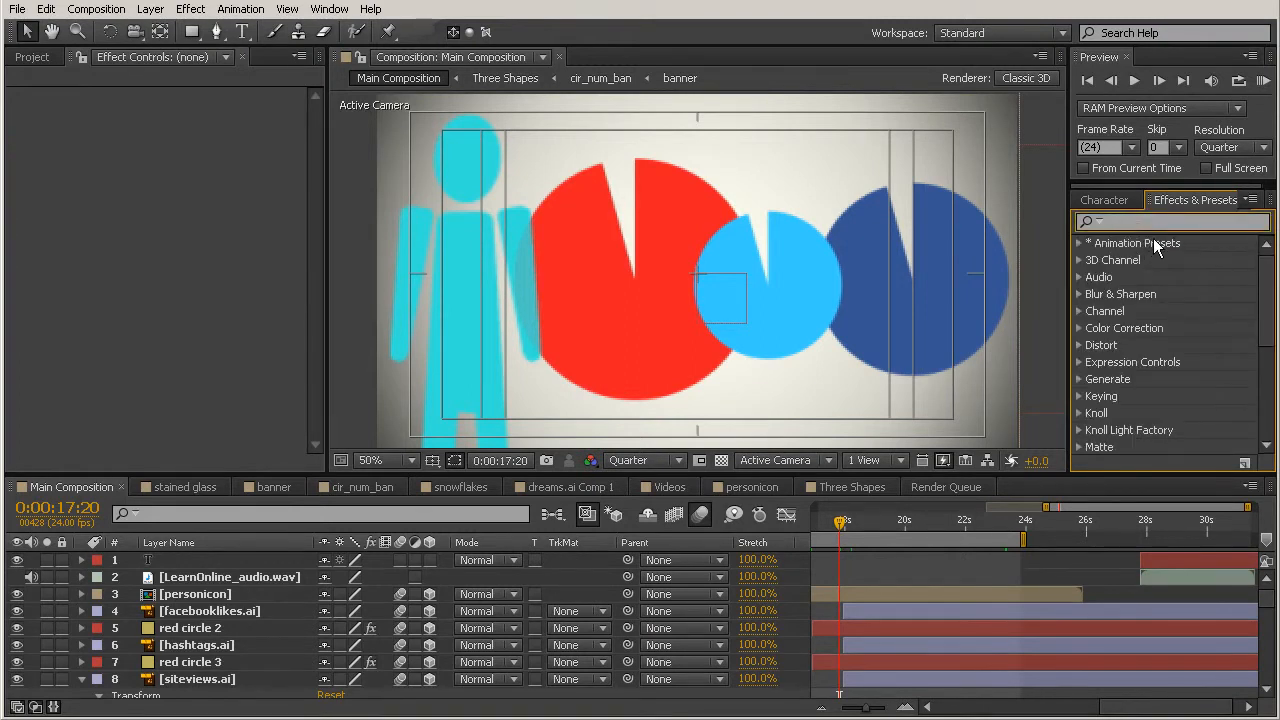
text(force)
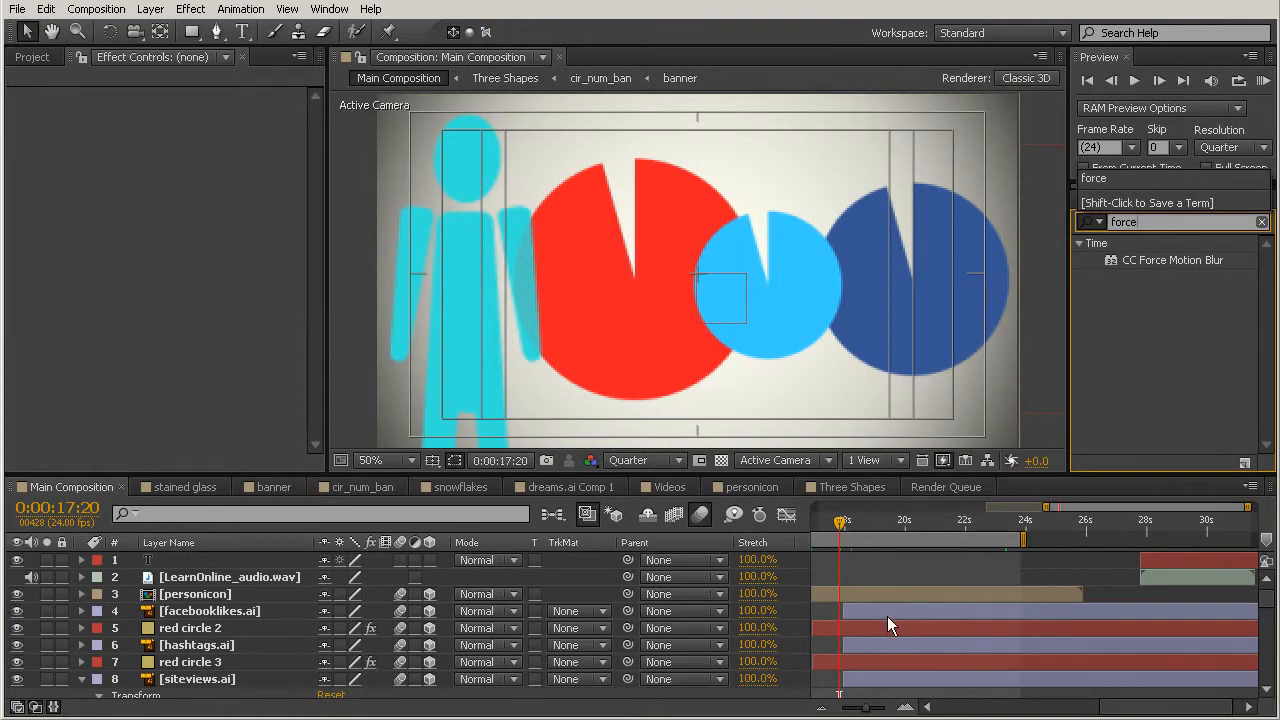
click(860, 634)
click(860, 629)
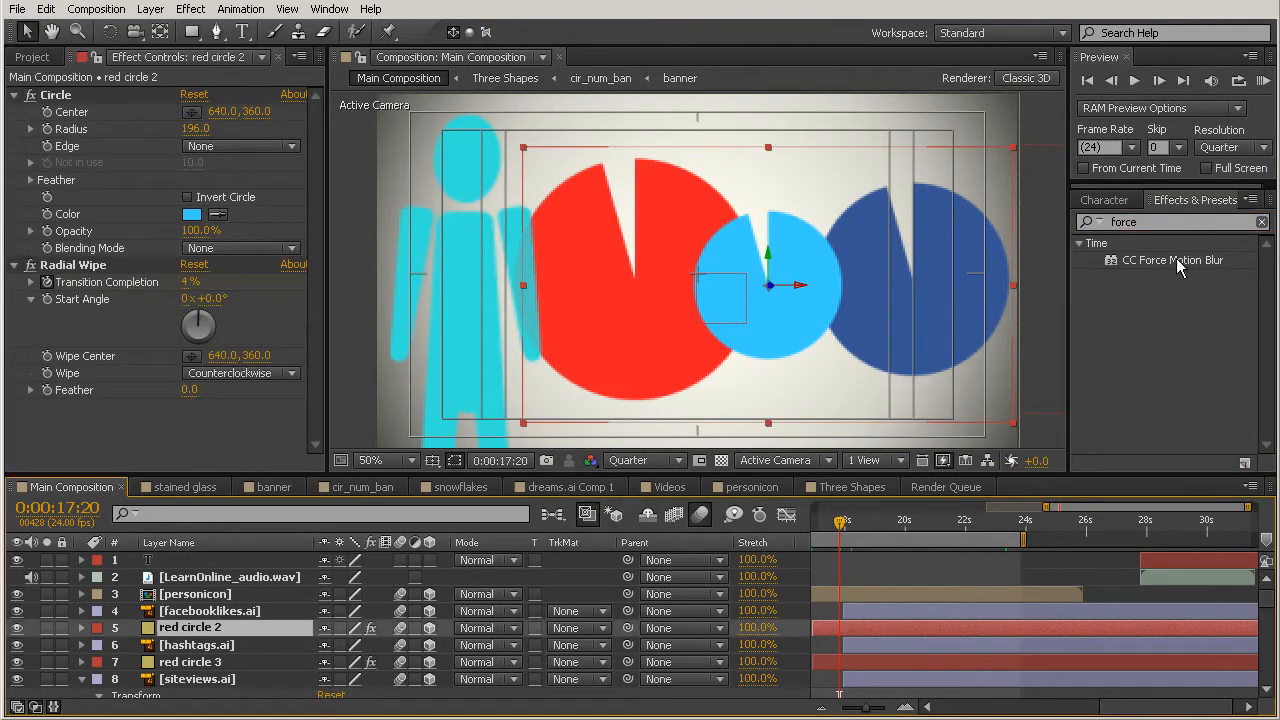
drag(1143, 262, 895, 635)
click(890, 662)
drag(1142, 259, 899, 662)
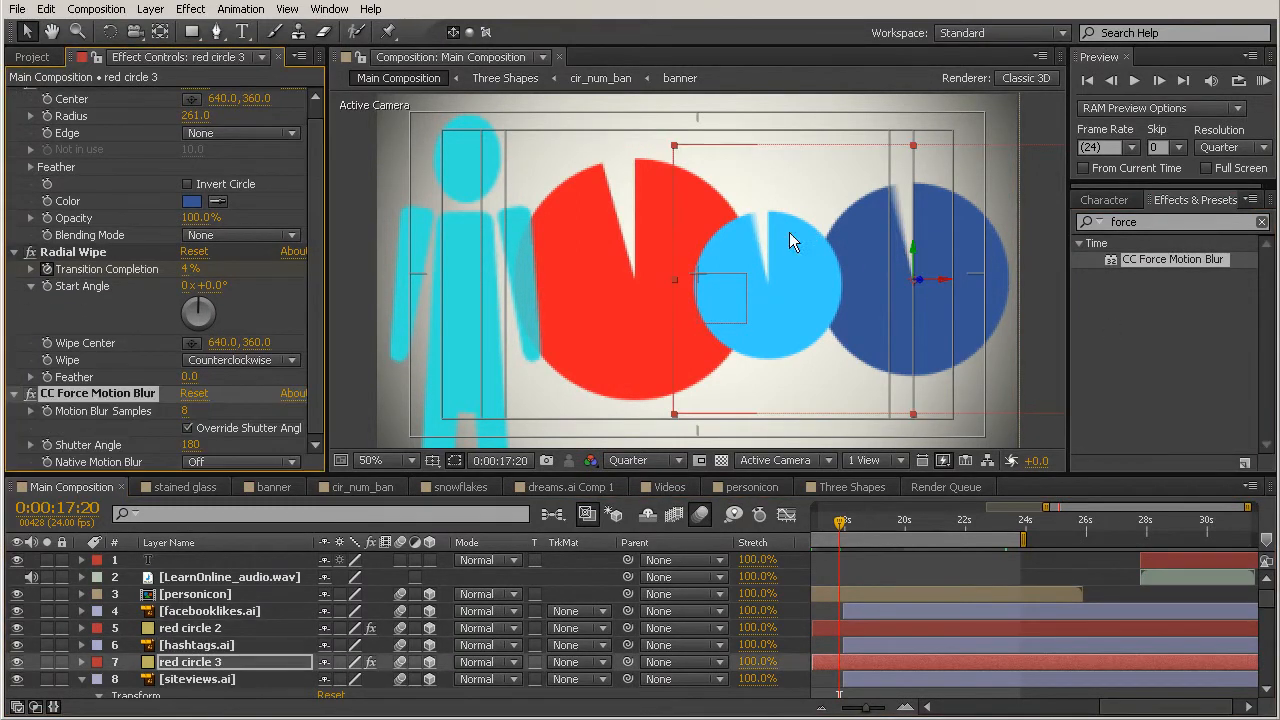
Step: Apply CC Force Motion Blur to the red circle layer and scrub through the radial wipe to check the blur
scroll(876, 576, down, 5)
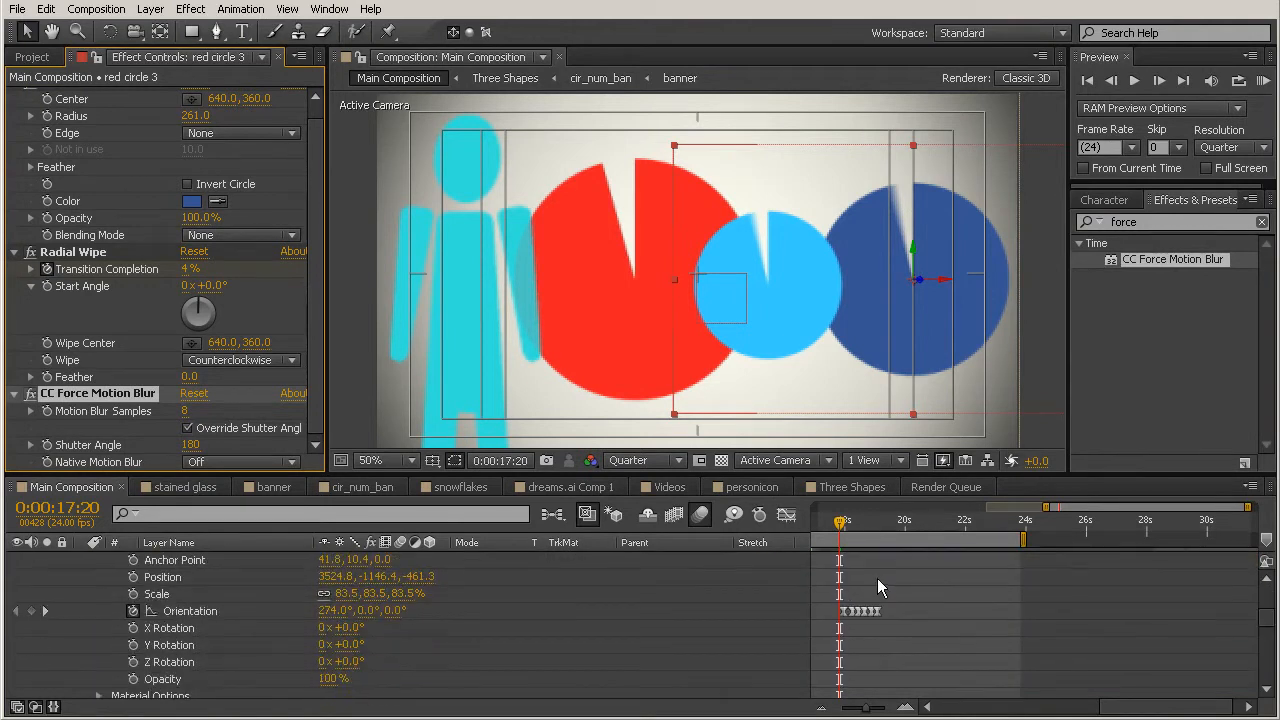
scroll(878, 579, down, 3)
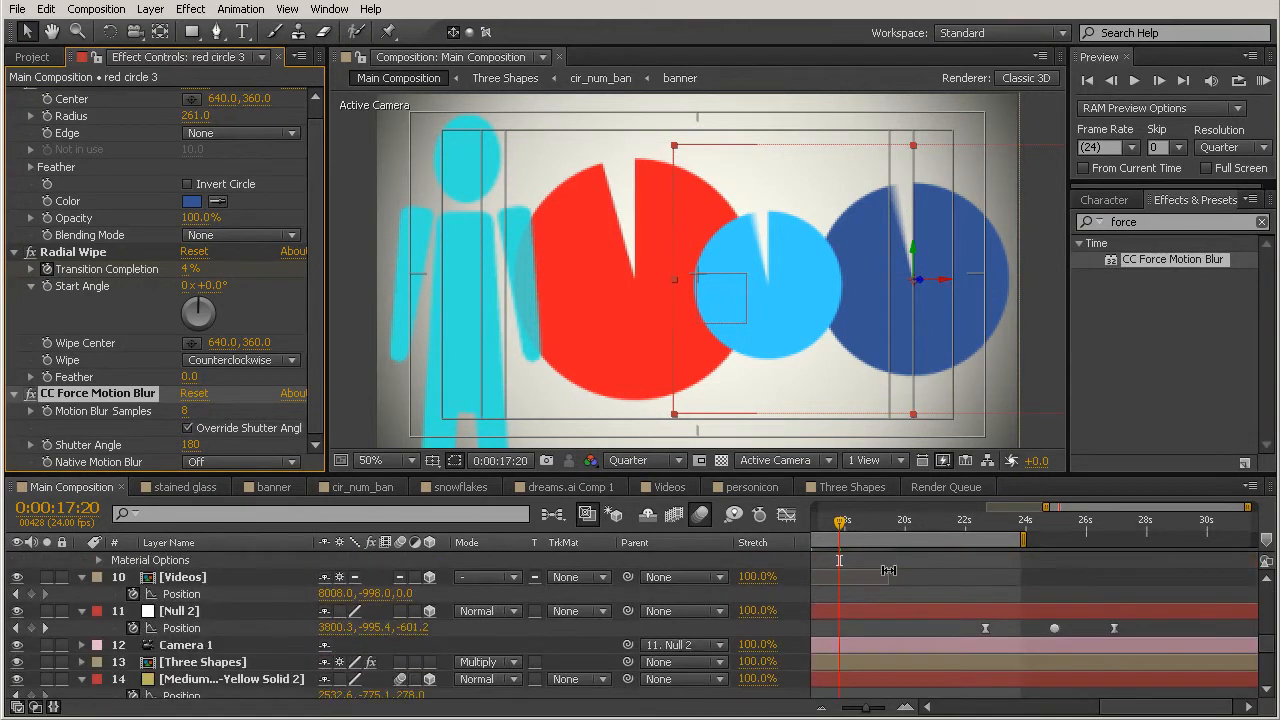
scroll(886, 572, up, 3)
click(876, 609)
drag(1164, 263, 913, 608)
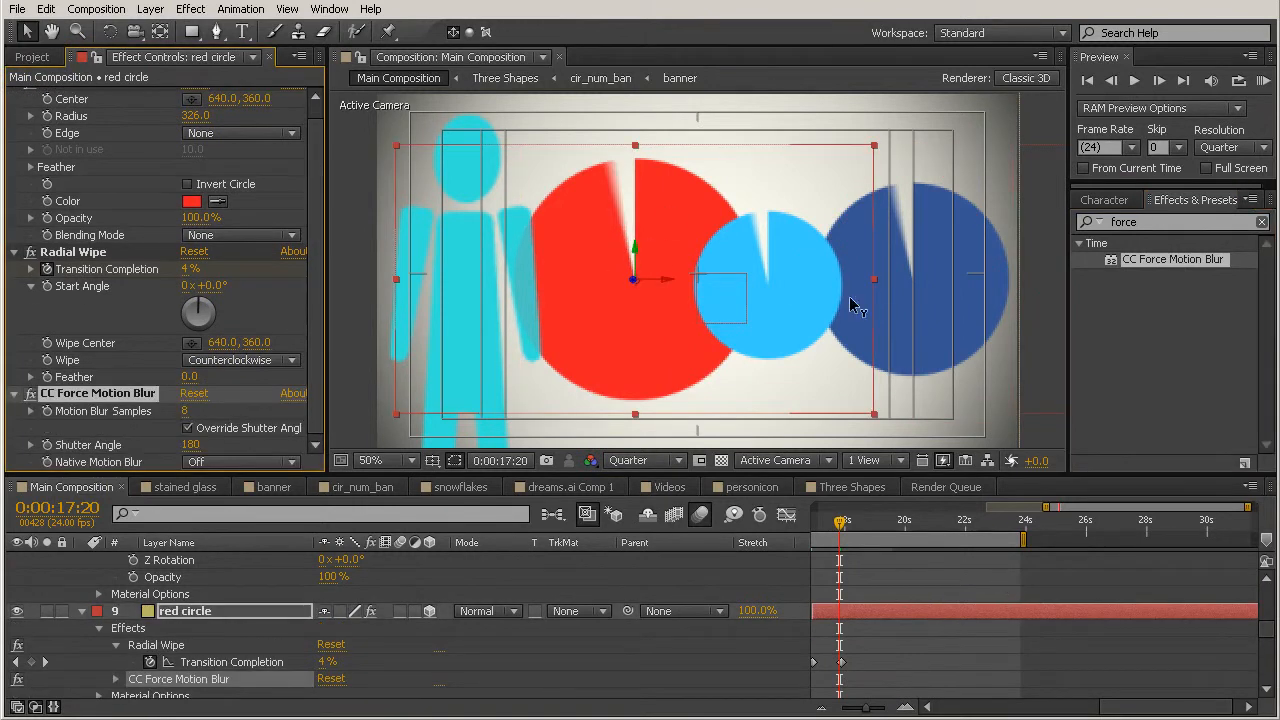
drag(841, 521, 827, 524)
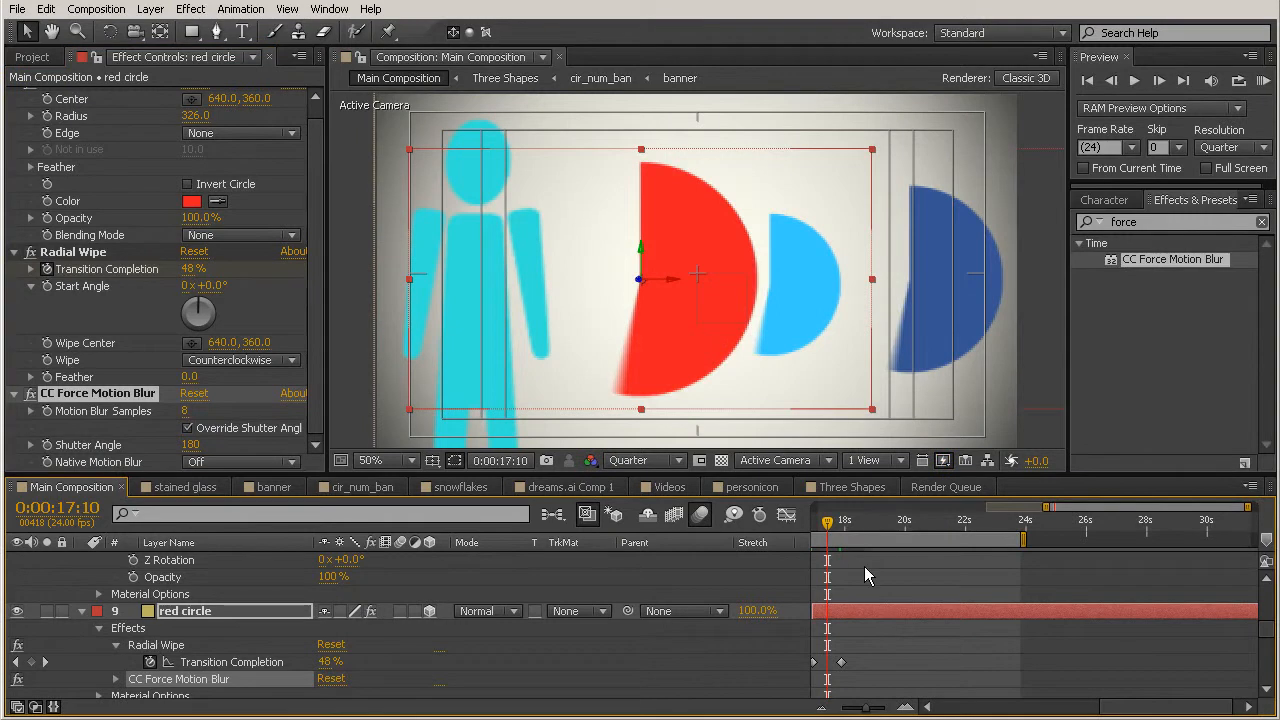
drag(828, 524, 842, 537)
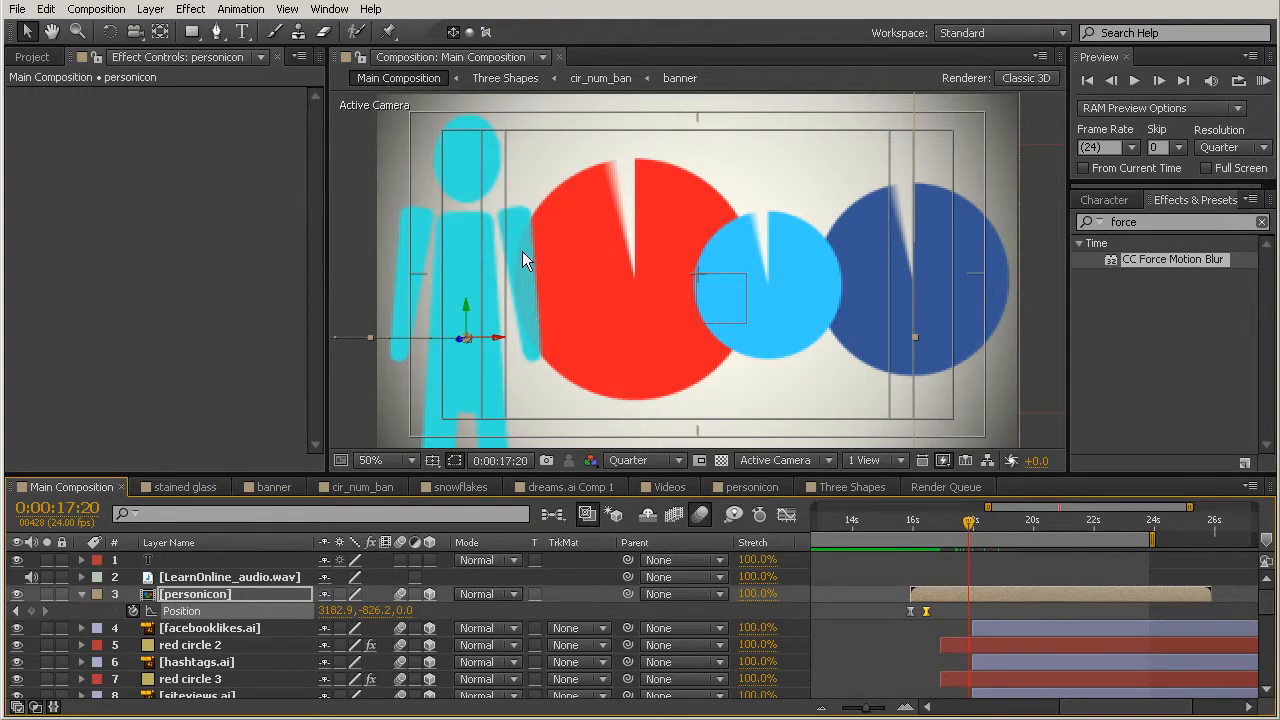
Step: Set the Z position of personicon's keyframe at 0:00:16:11 to -82 and scrub to check its overlap with the red circle
drag(966, 524, 982, 530)
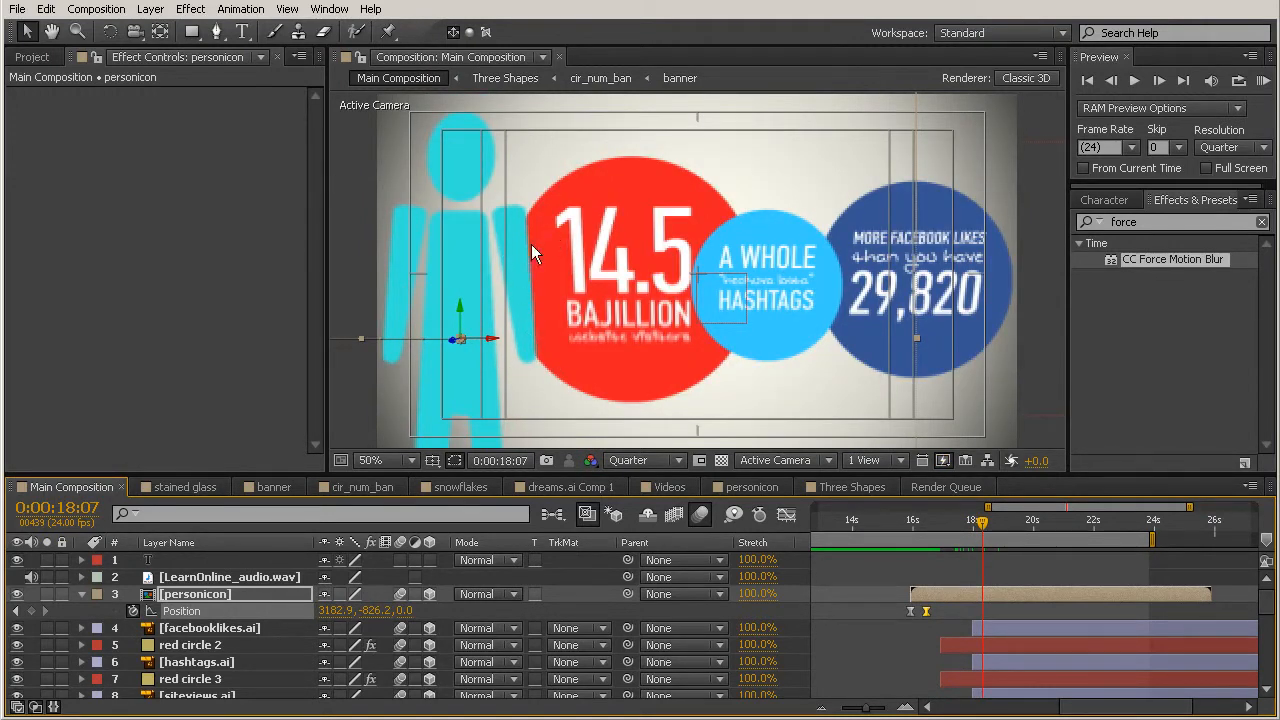
drag(951, 522, 925, 527)
click(931, 608)
click(929, 610)
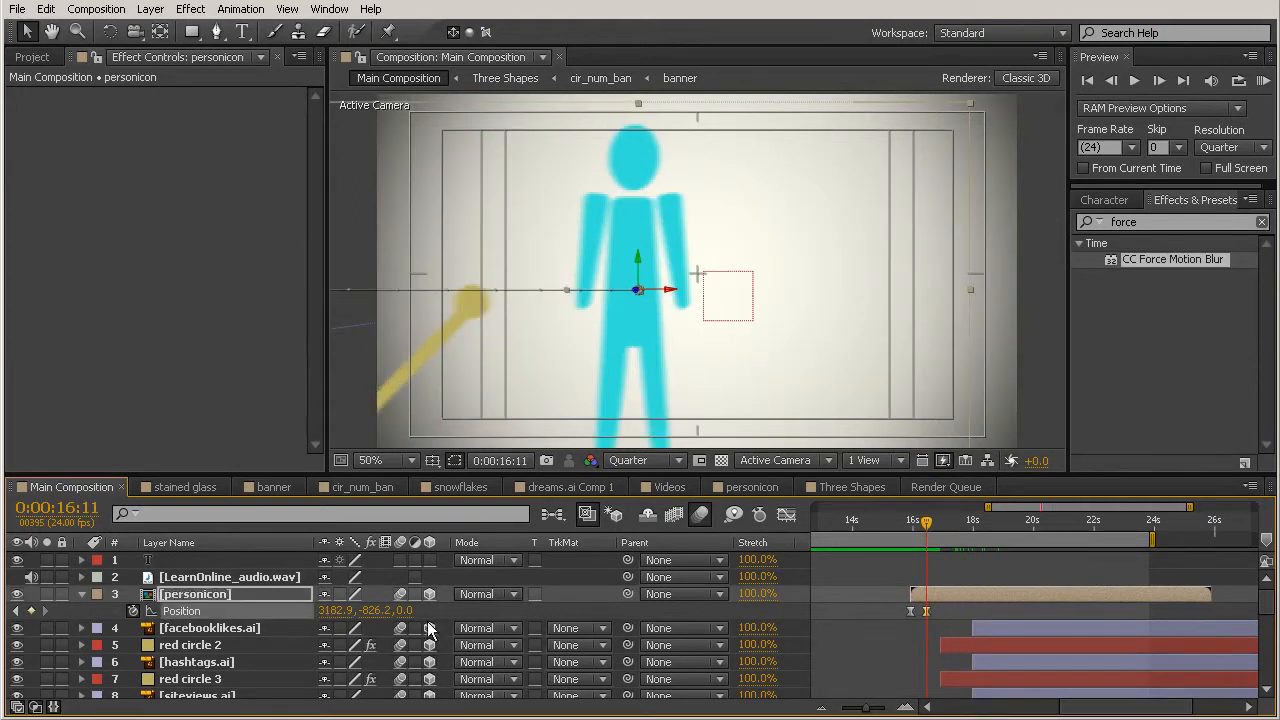
drag(403, 610, 298, 597)
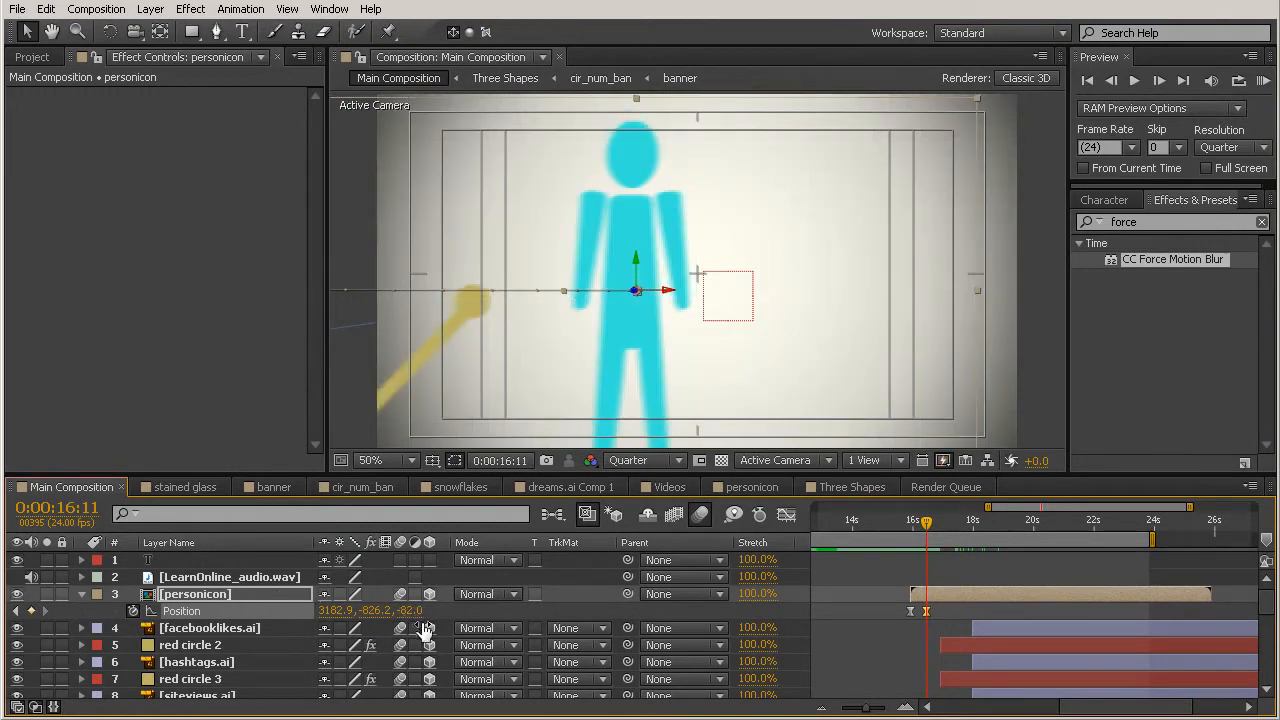
drag(918, 521, 972, 577)
drag(971, 525, 999, 532)
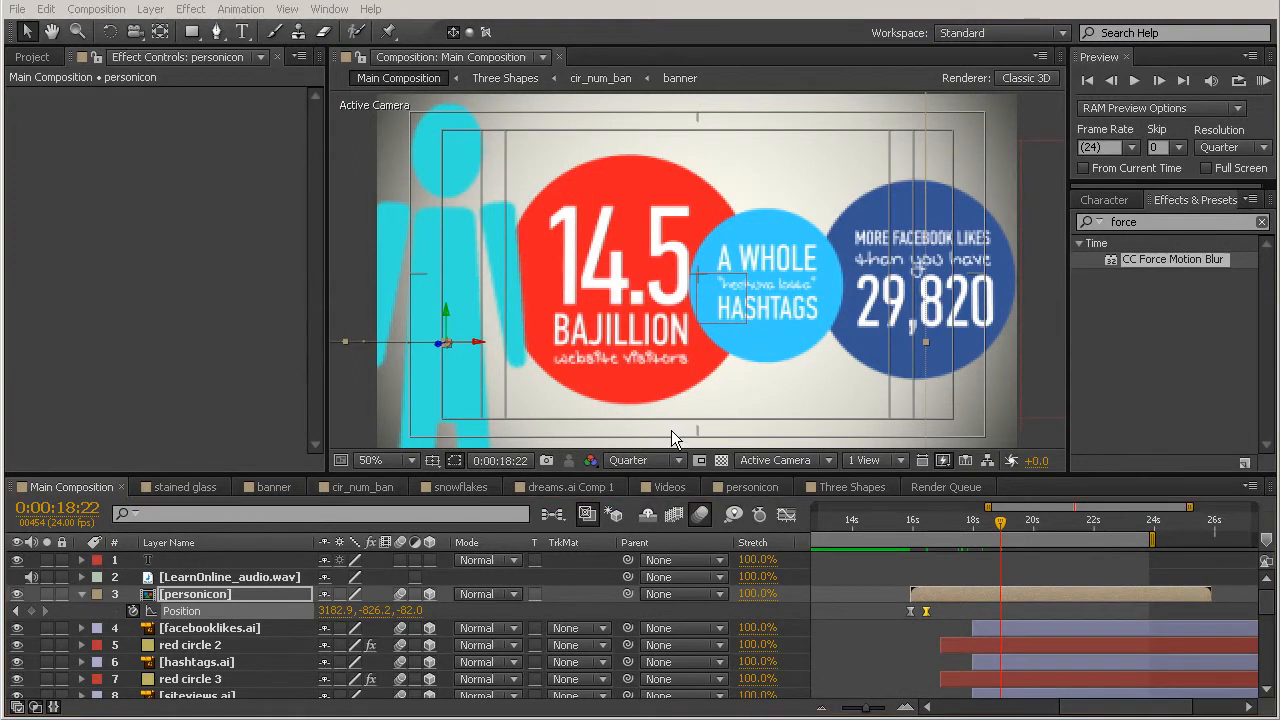
Step: At 0:00:23:21, pre-compose Medium Gray-Yellow Solid 2 and Shape Layer 3 into a composition named graph, moving all attributes
drag(1001, 520, 1180, 560)
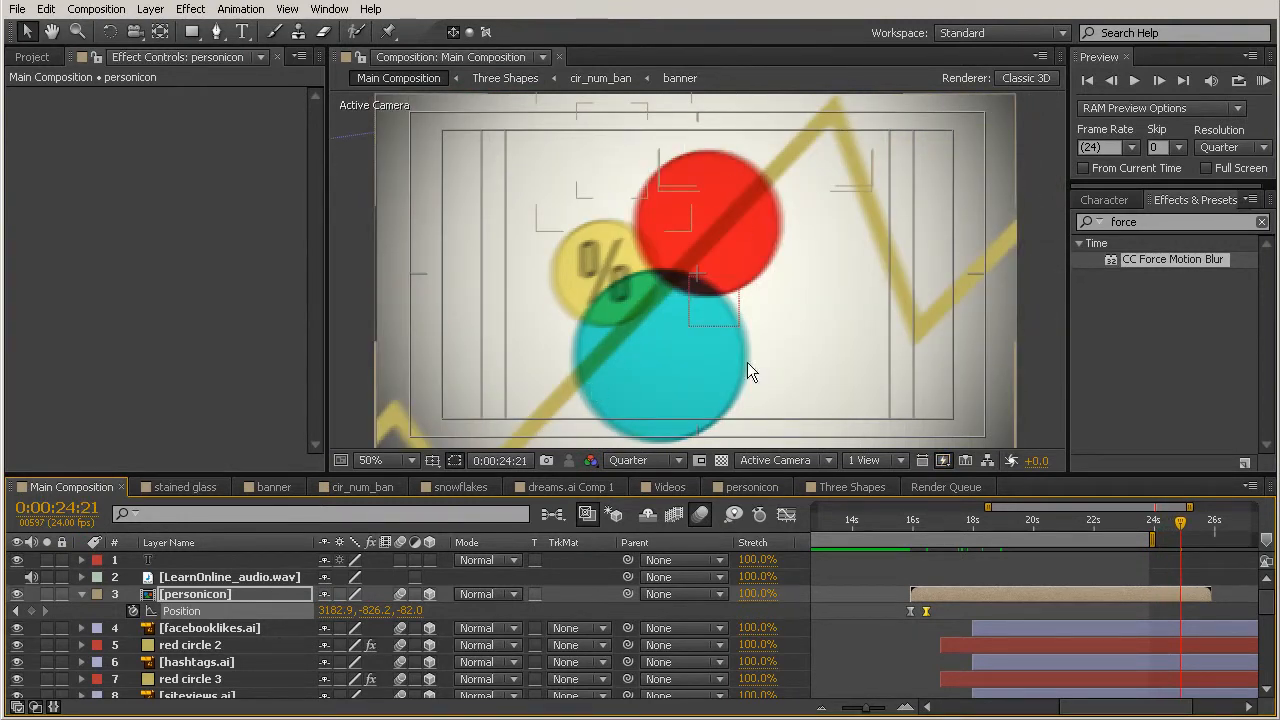
drag(1180, 530, 1136, 537)
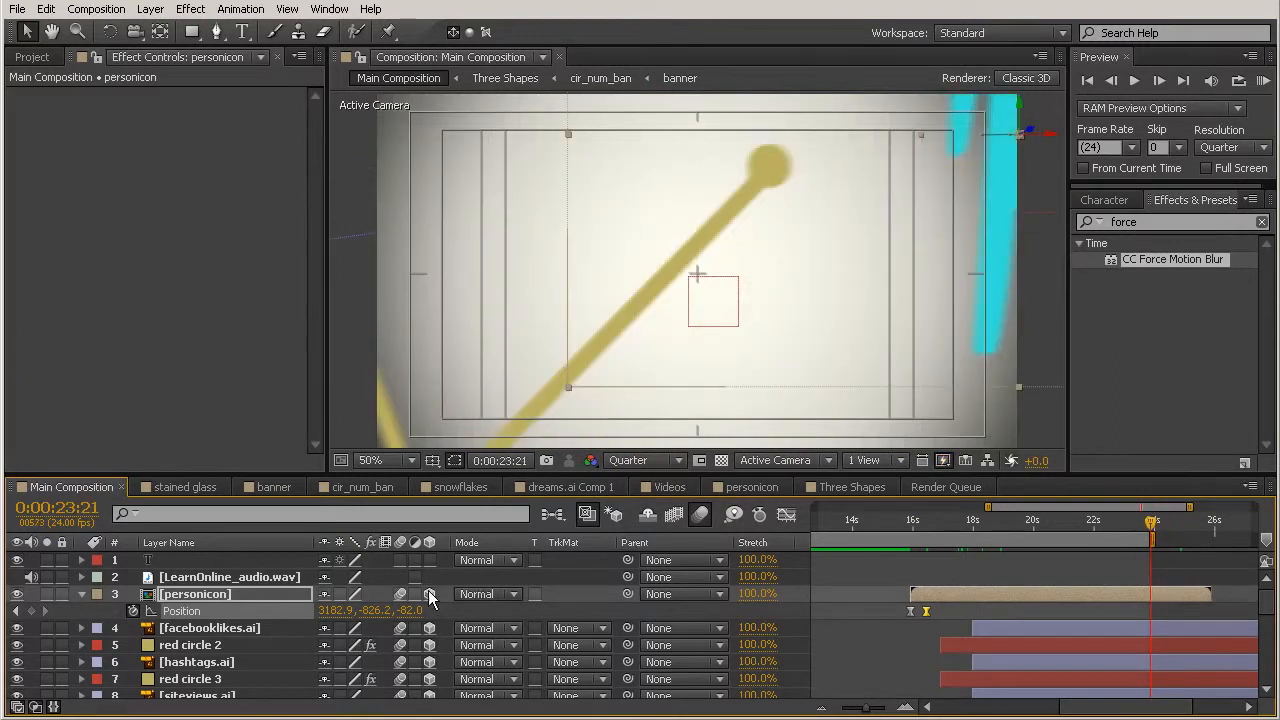
scroll(196, 618, down, 1)
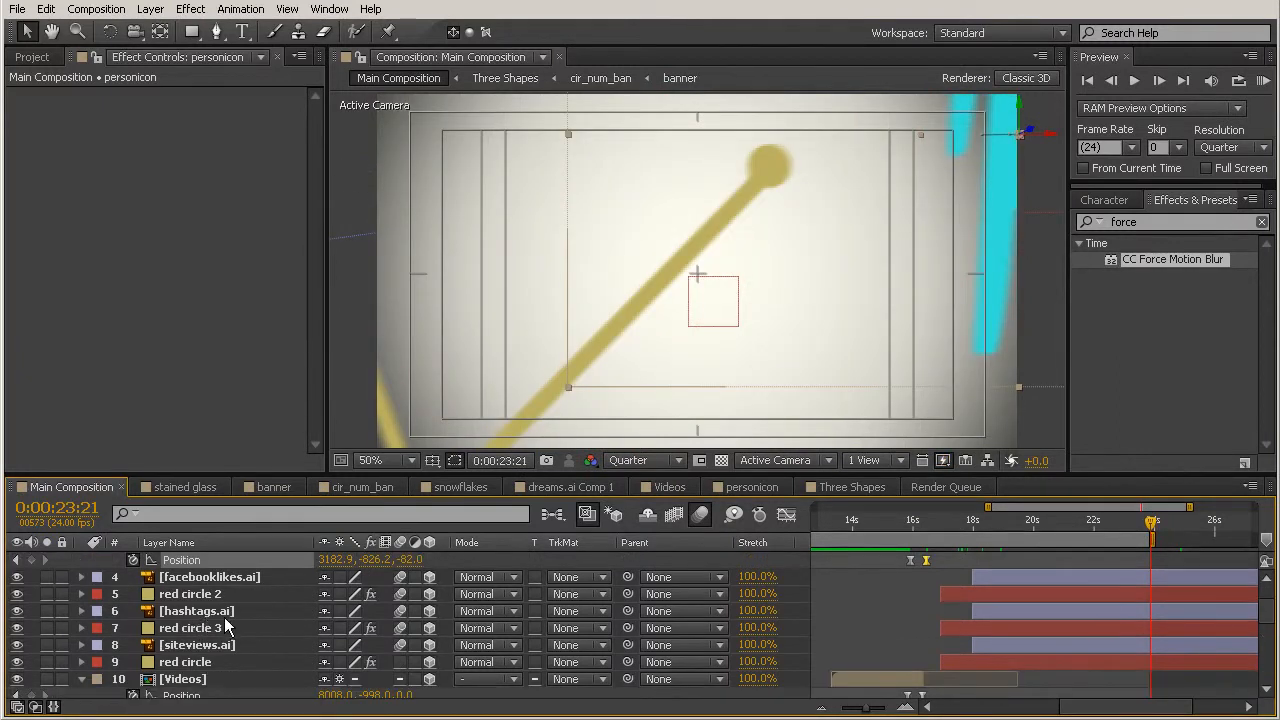
scroll(225, 616, down, 2)
scroll(224, 617, down, 2)
click(220, 578)
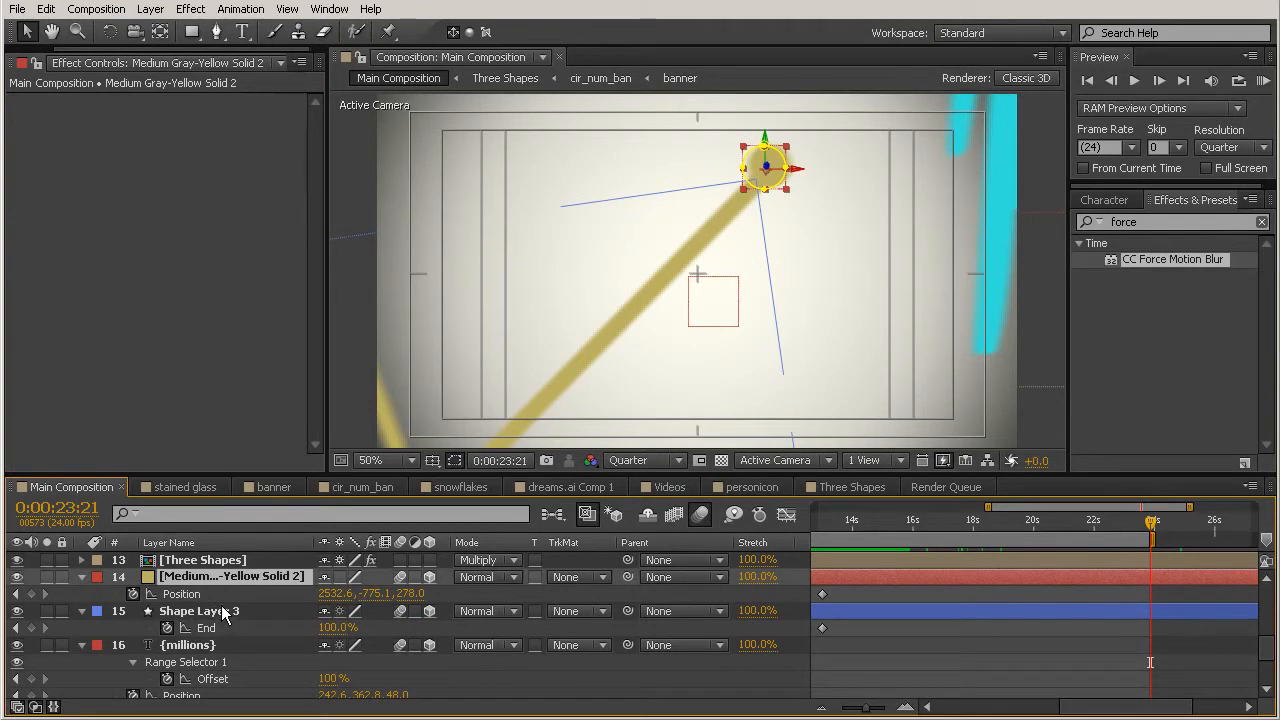
ctrl+click(223, 612)
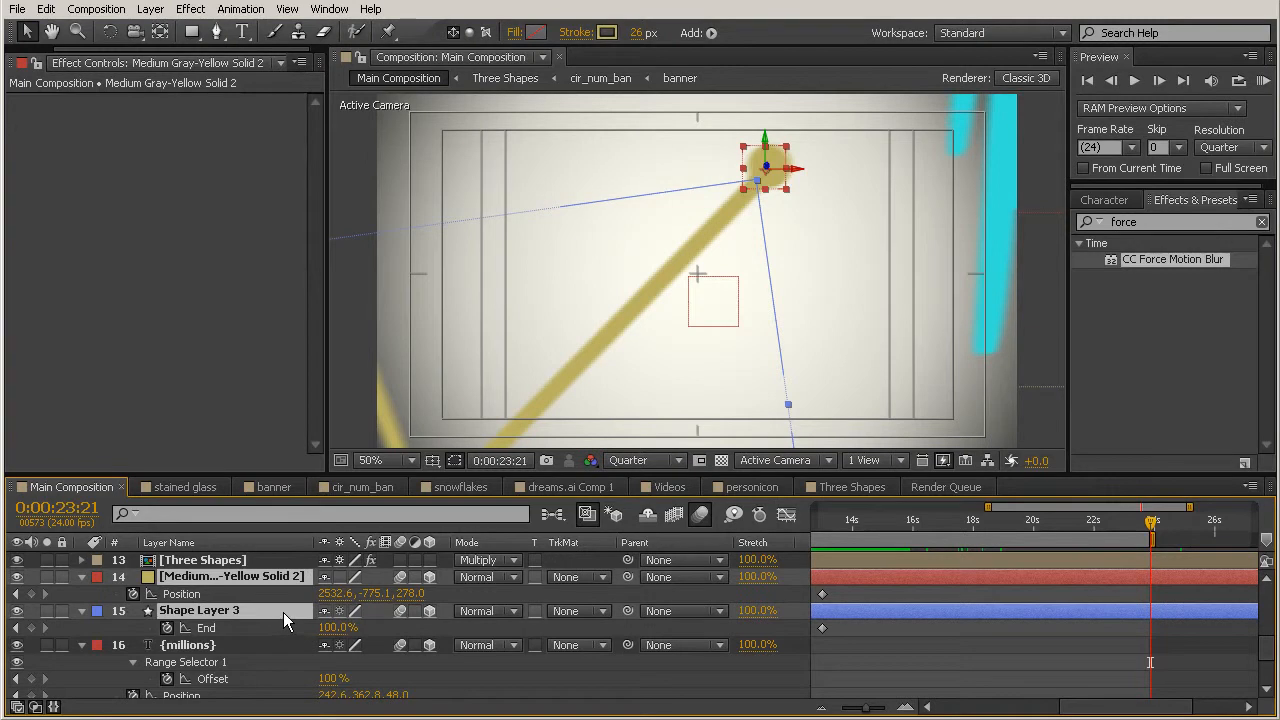
key(ctrl+shift+c)
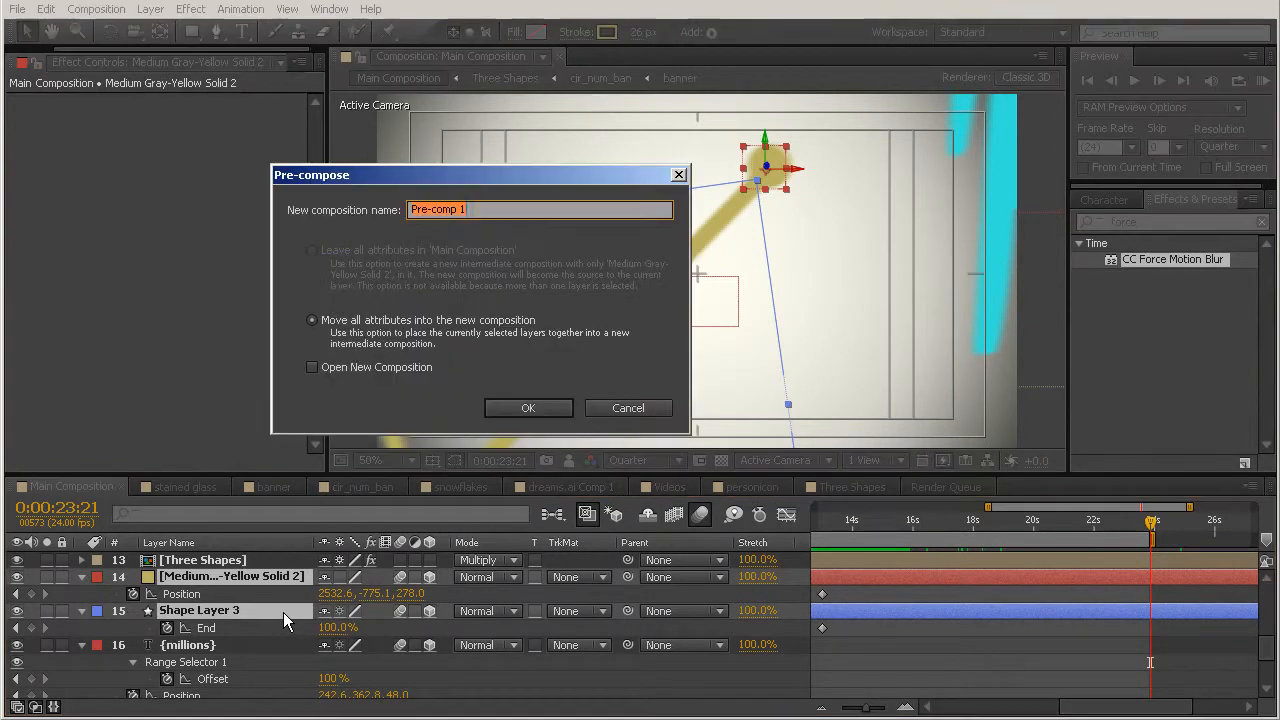
text(graph)
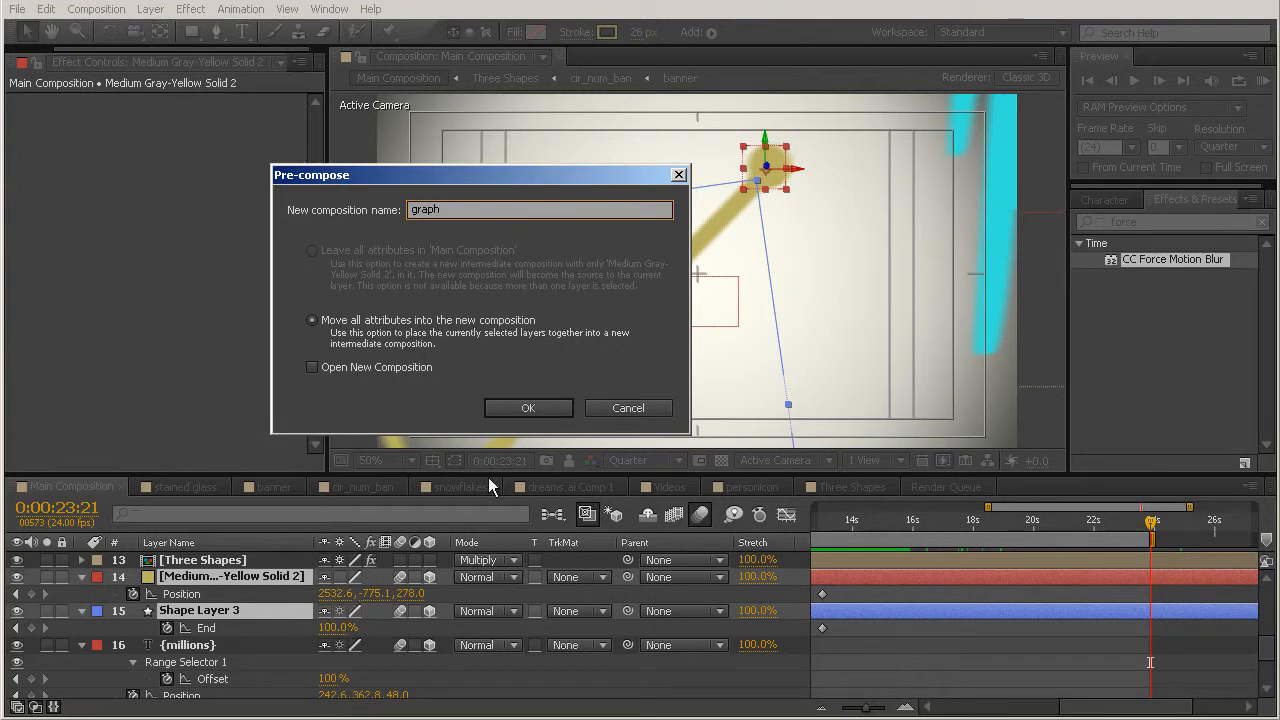
click(528, 409)
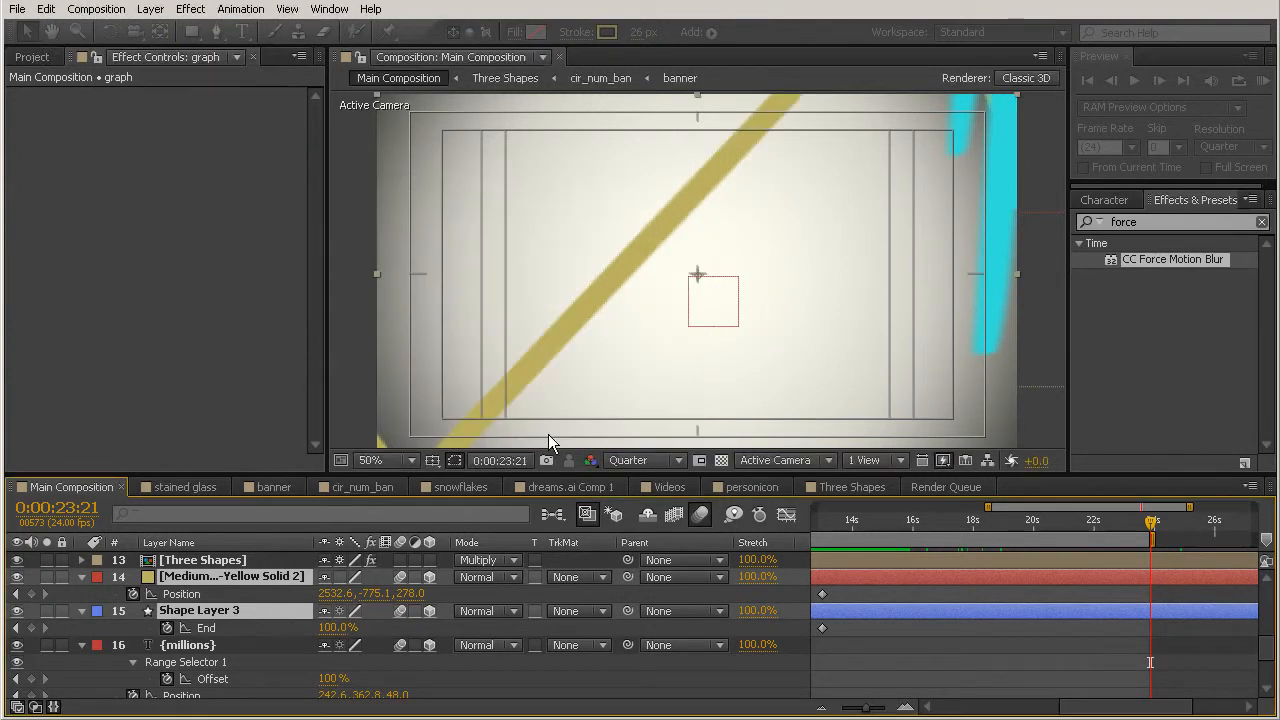
Step: Collapse transformations and enable 3D on the graph layer, and set an opacity keyframe of 100% at 0:00:23:07
click(339, 577)
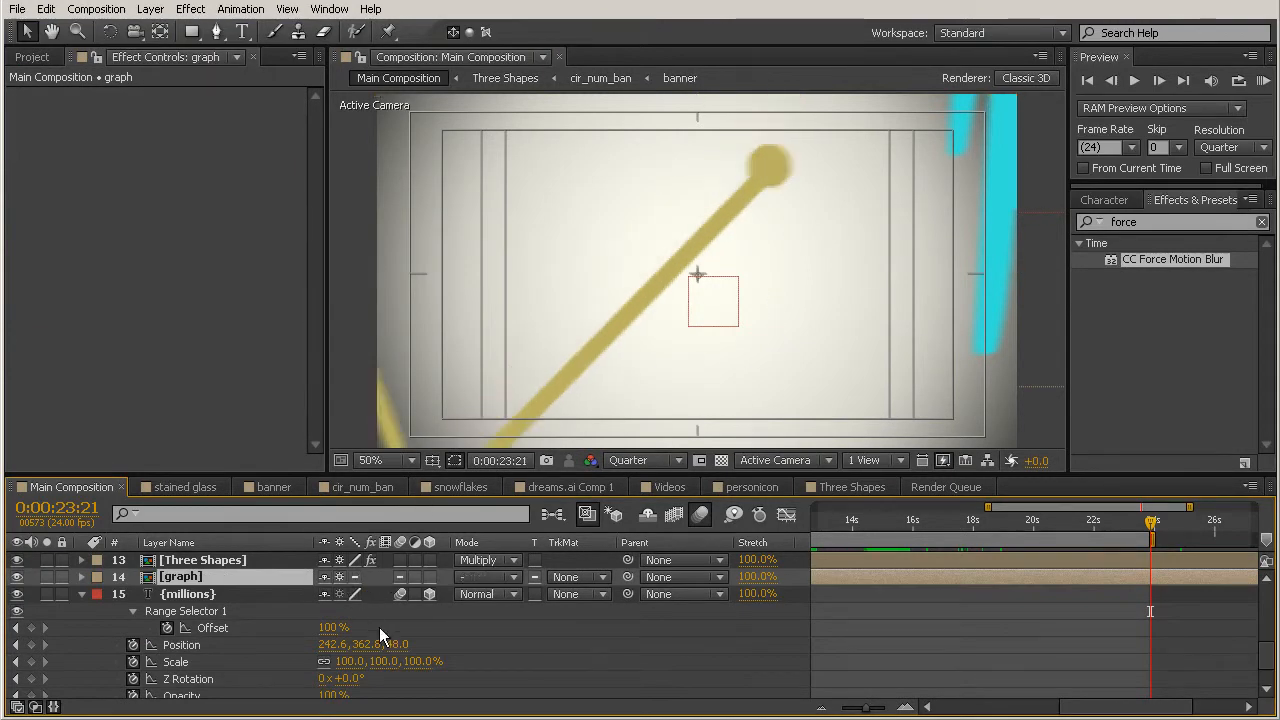
click(429, 577)
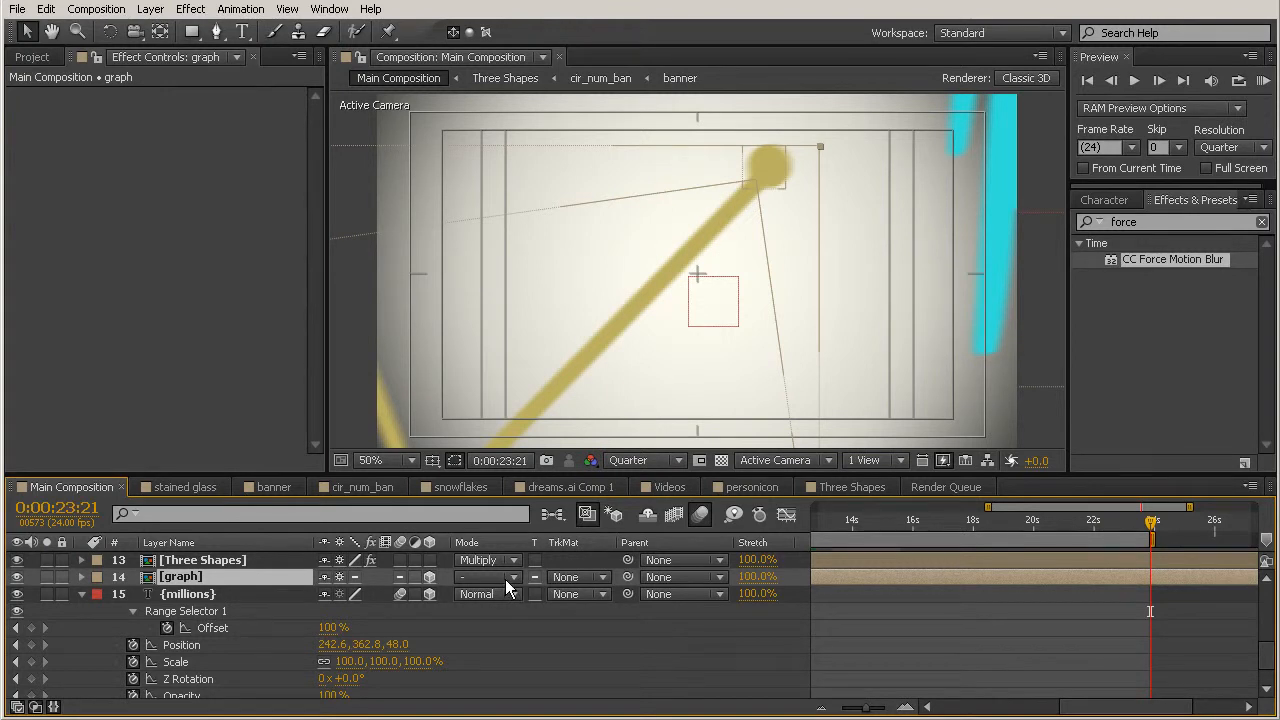
drag(1152, 521, 1135, 530)
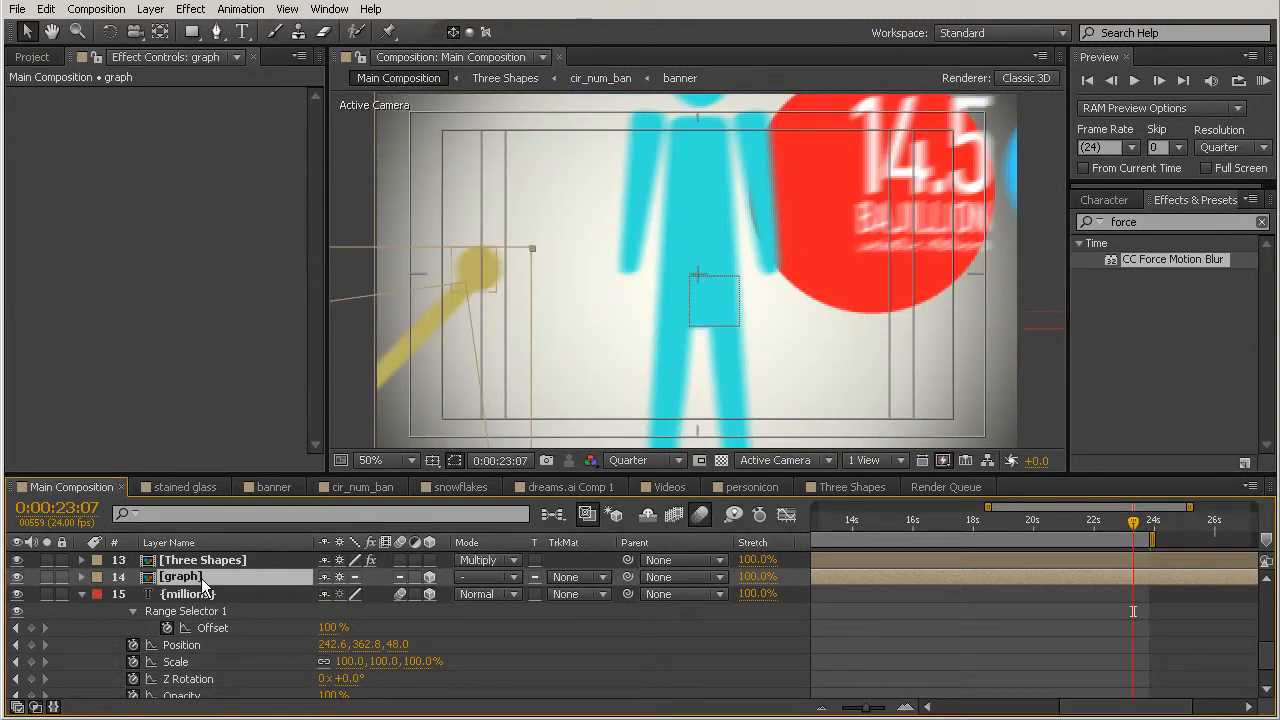
key(t)
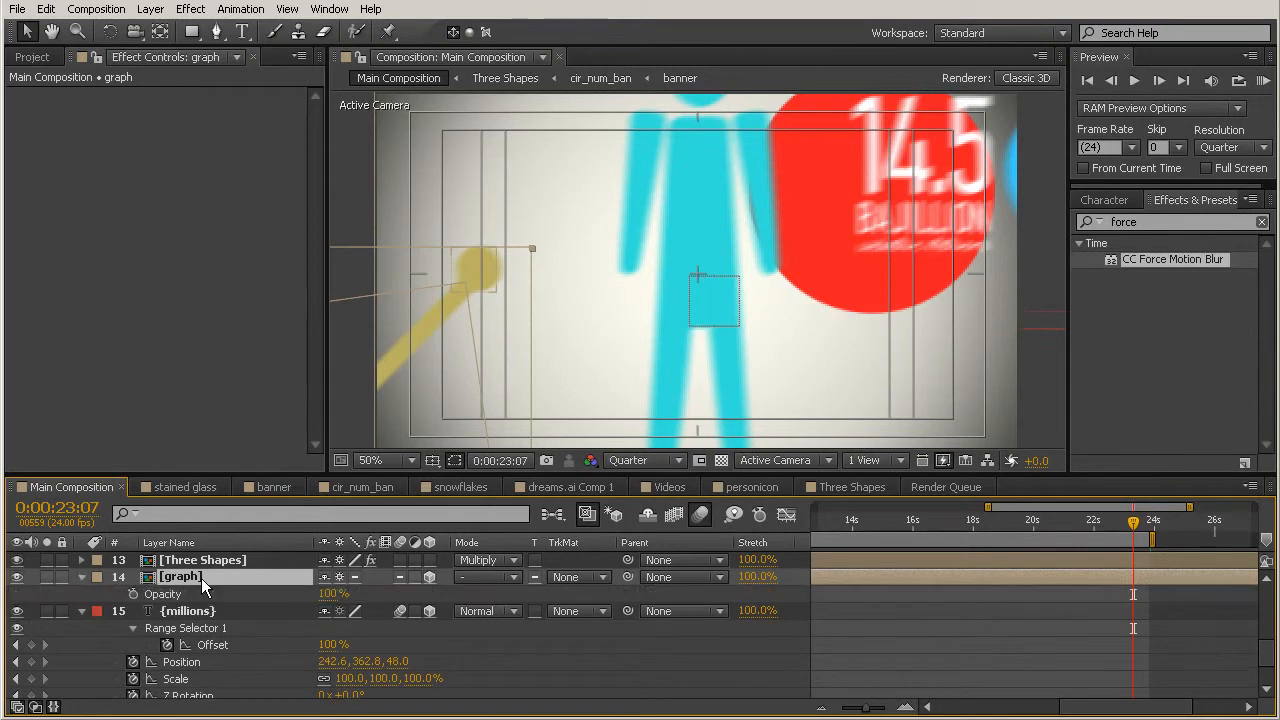
click(133, 594)
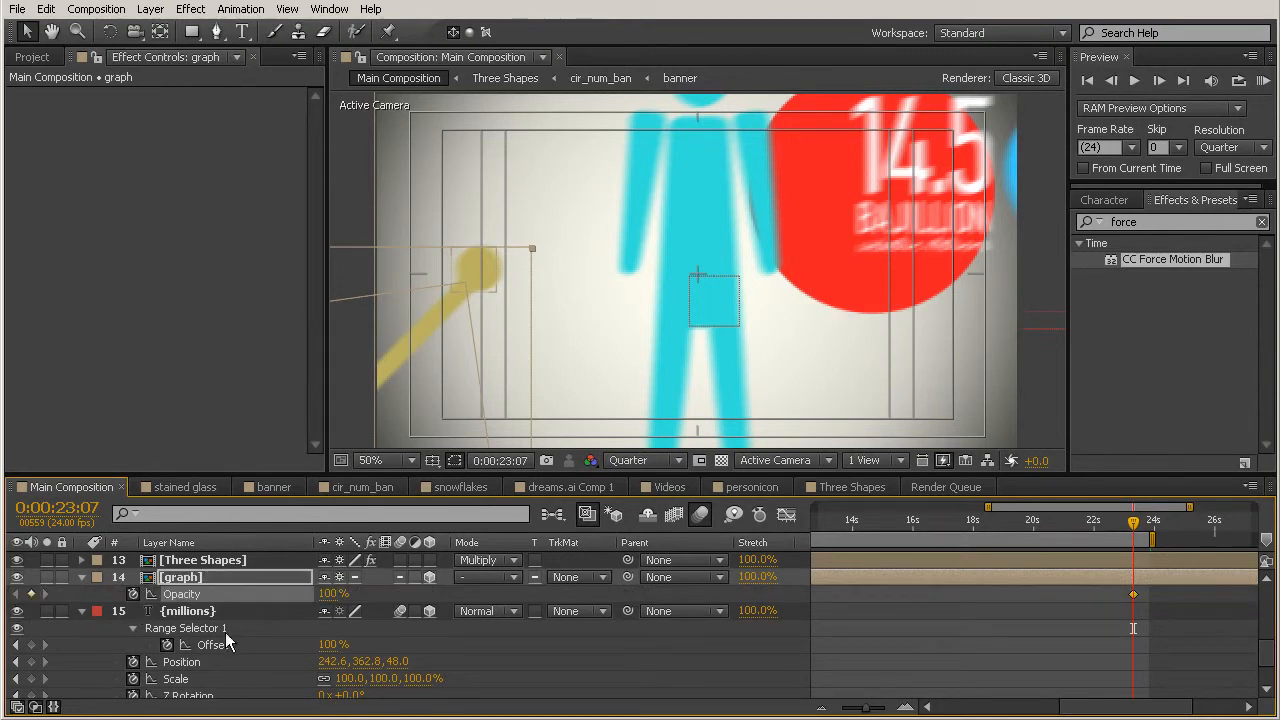
Step: Fade the graph layer to 0% opacity at 0:00:25:01, apply Easy Ease to both opacity keyframes, and scrub to check the fade
drag(1148, 530, 1189, 538)
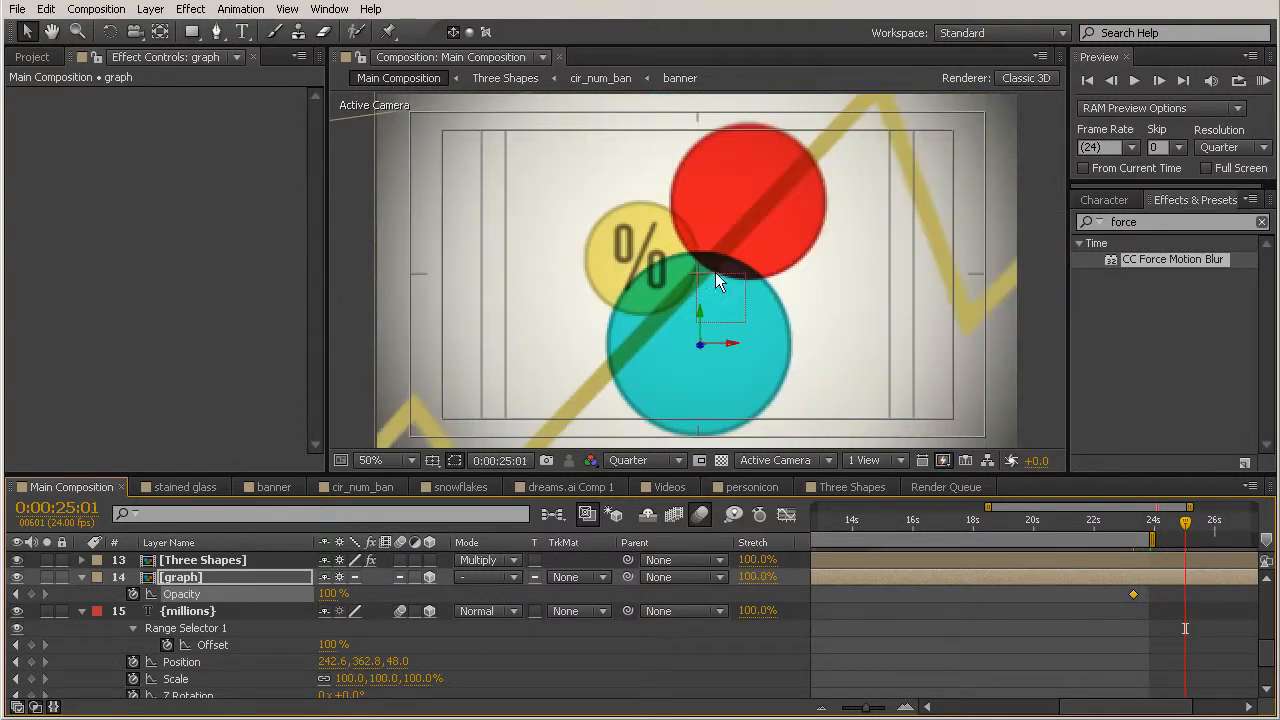
drag(328, 595, 88, 598)
drag(1137, 519, 1191, 530)
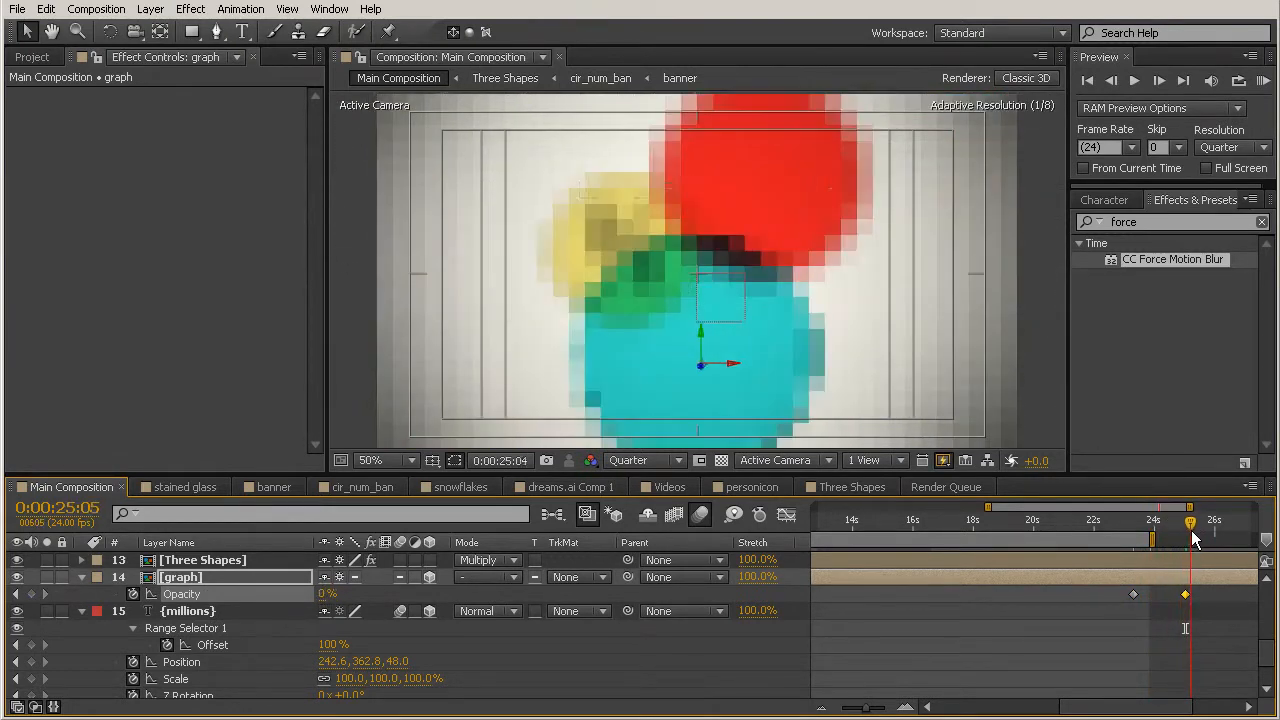
drag(1195, 606, 1108, 598)
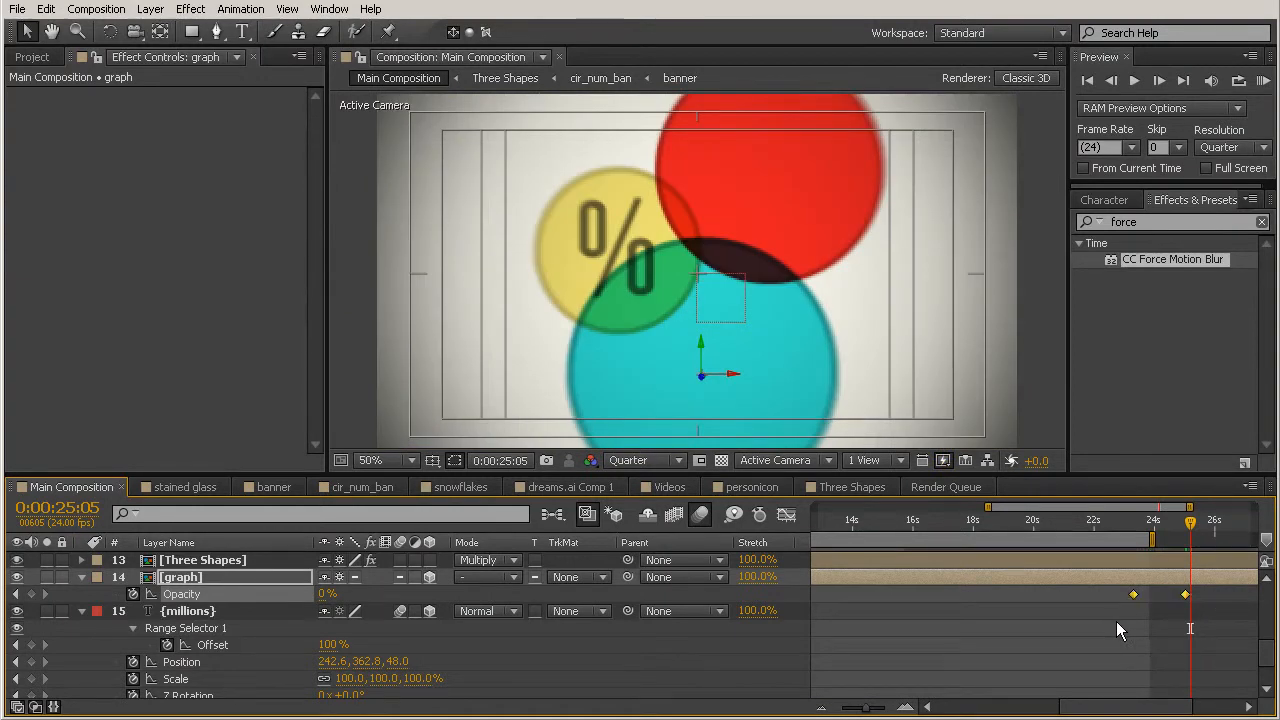
key(F9)
drag(1134, 525, 1121, 526)
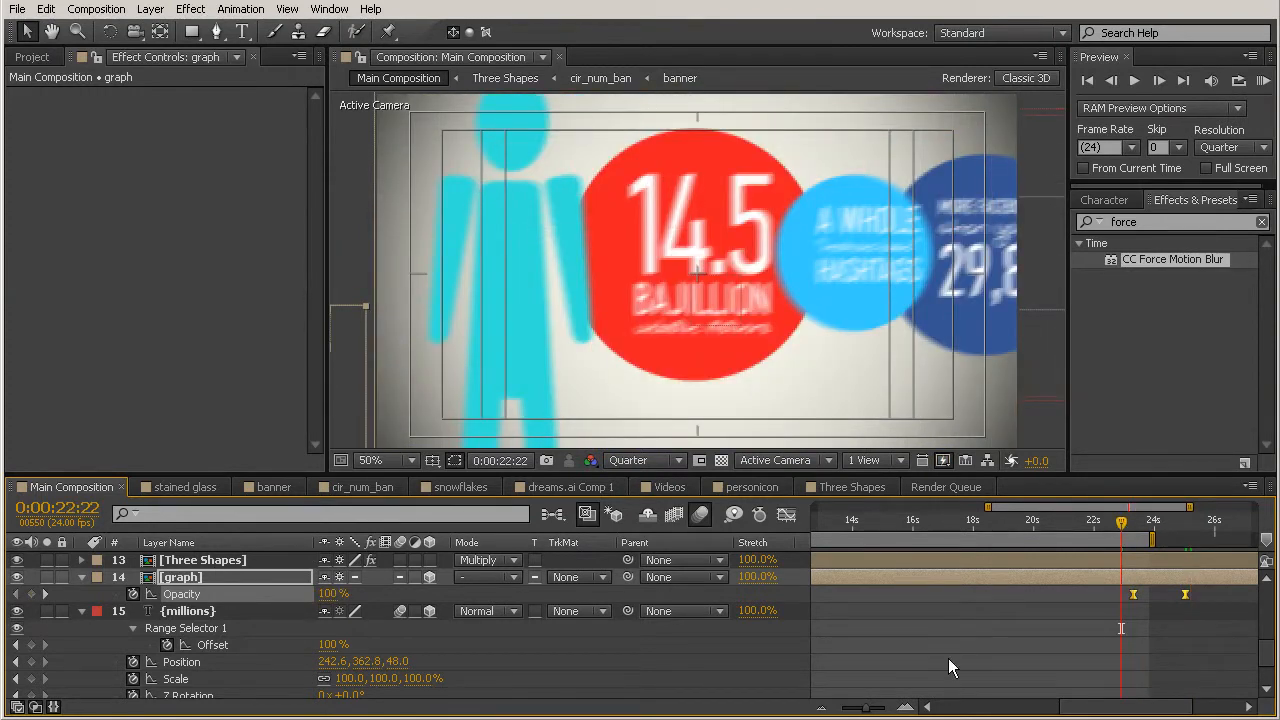
Step: In the Three Shapes composition, trim the % text layer's end to 0:00:22:22 and scrub through the merging circles
double_click(1023, 559)
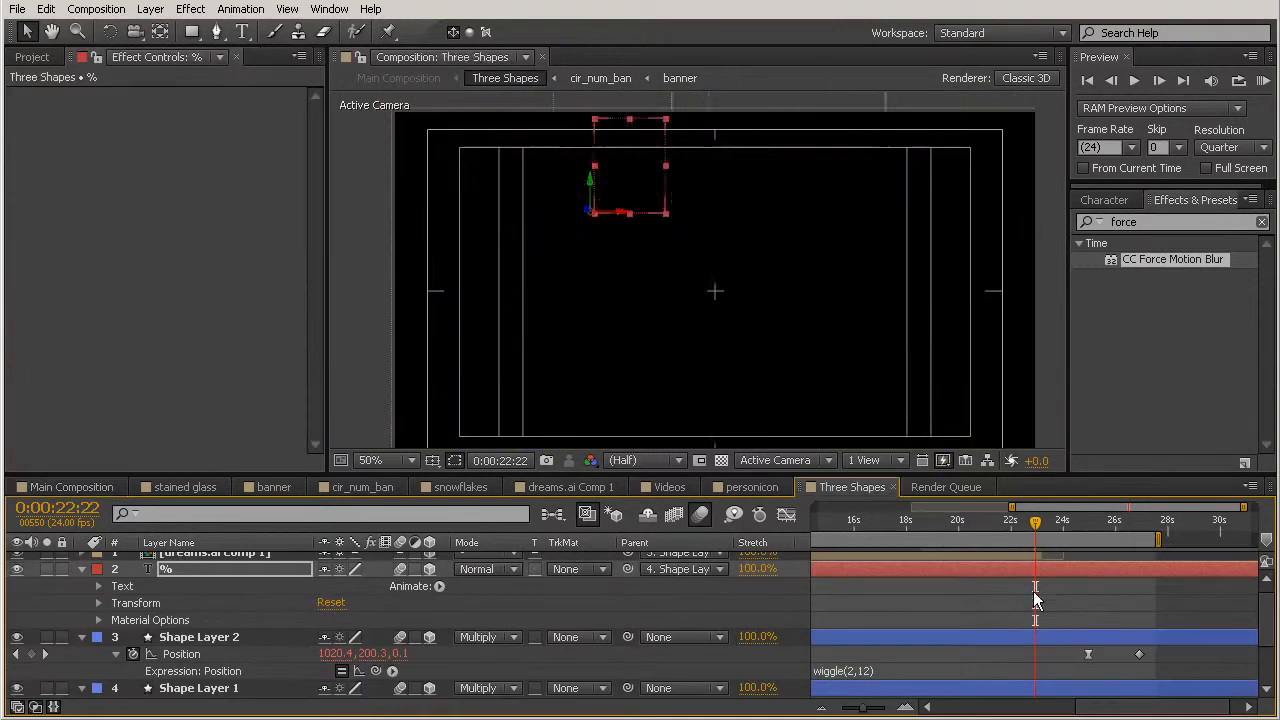
click(1070, 566)
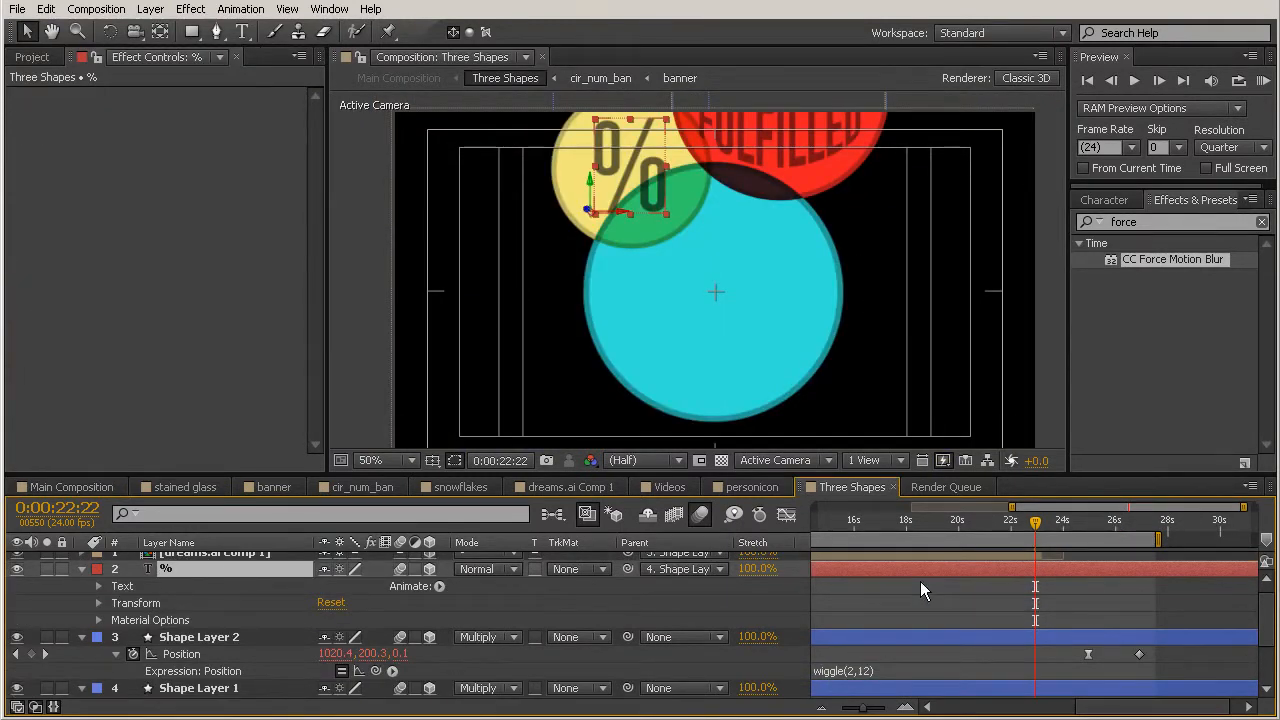
key(alt+bracketright)
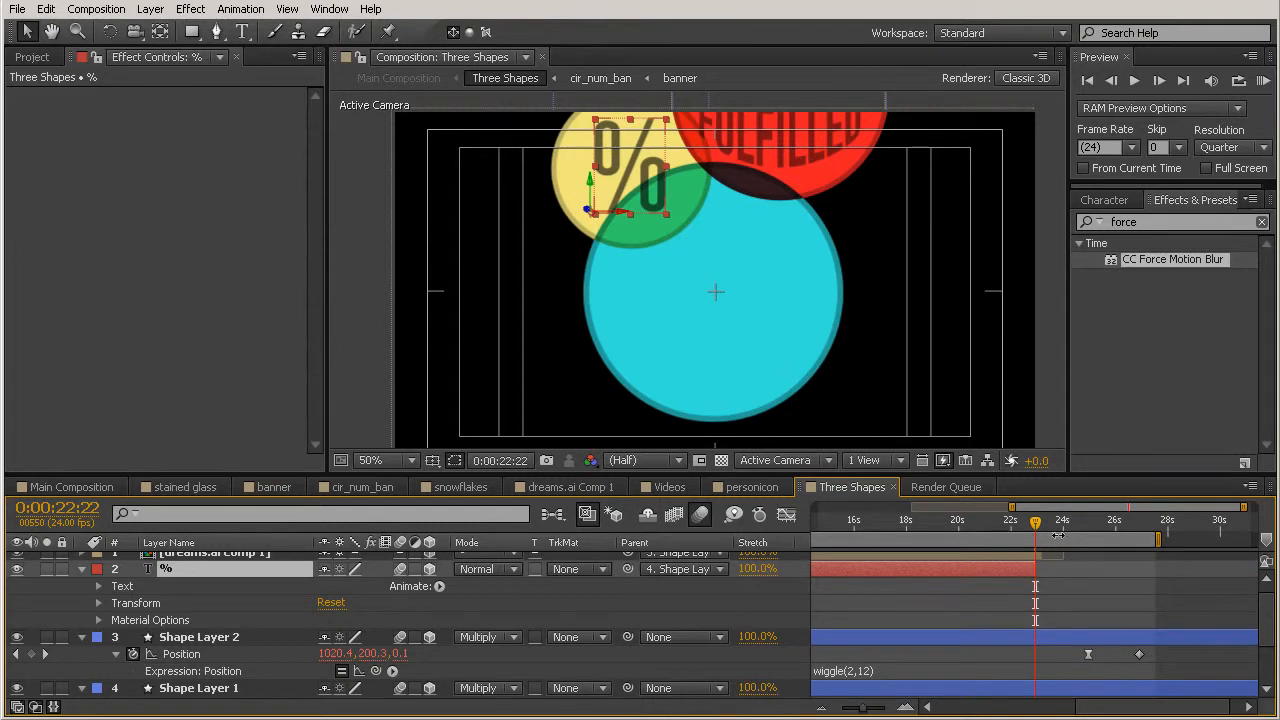
drag(1037, 520, 1145, 564)
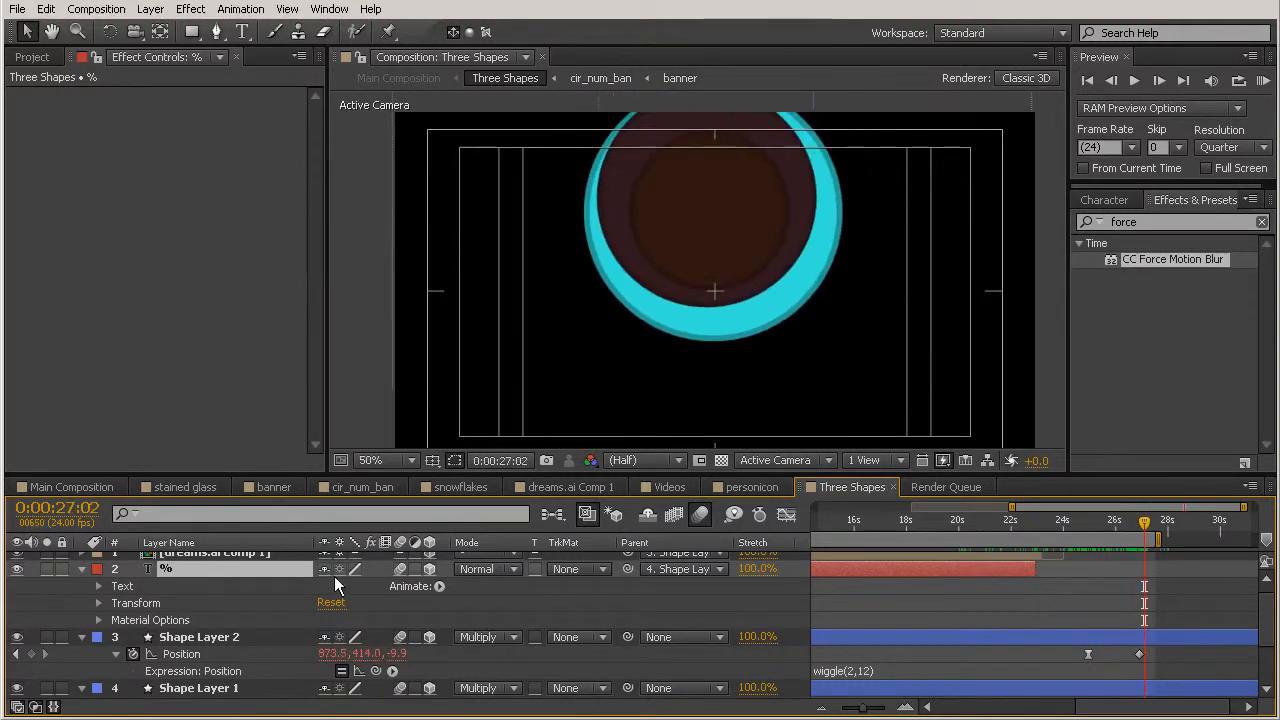
Step: In Main Composition, set the work area from 0:00:23:04 to the composition's end and preview the closing section
click(30, 492)
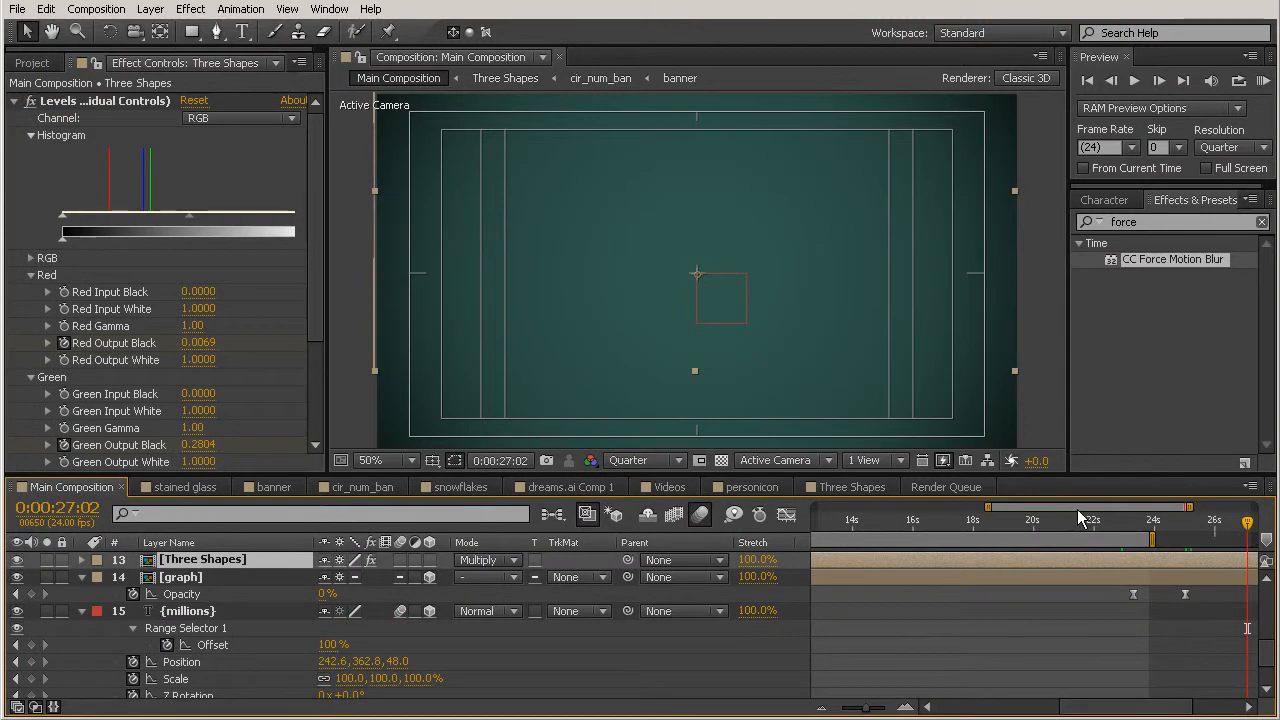
drag(1118, 532, 1129, 556)
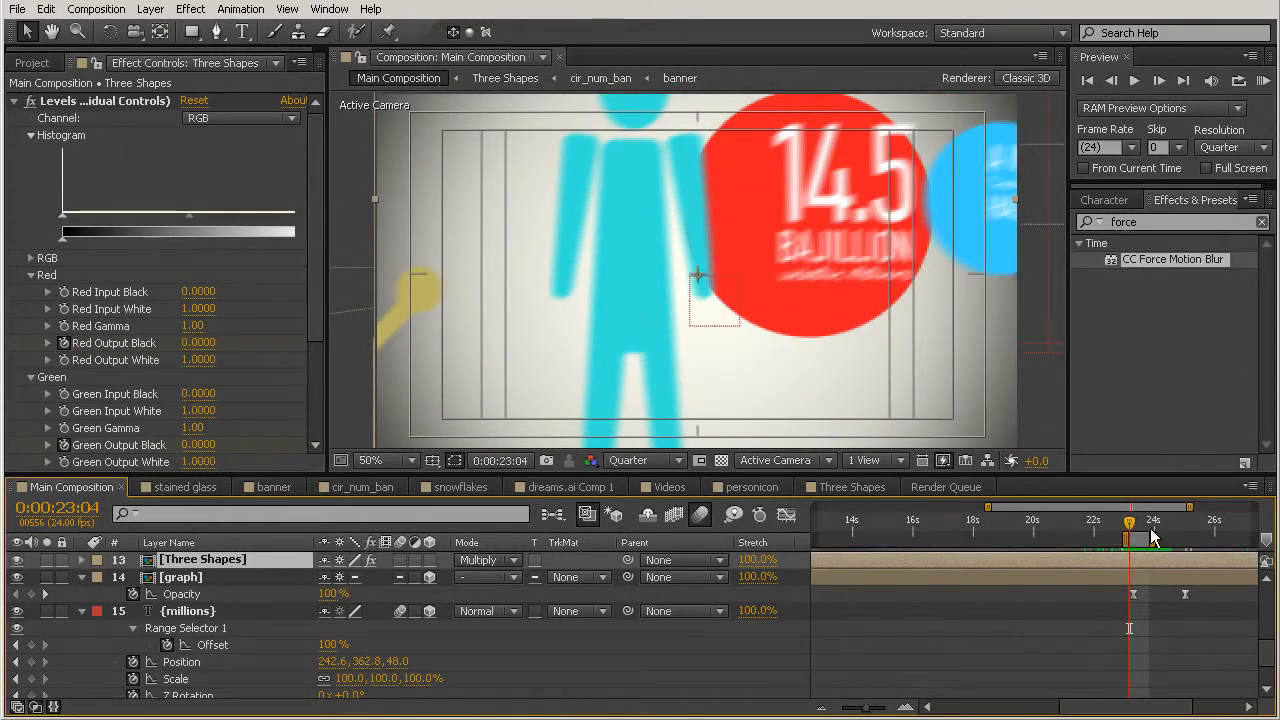
drag(1152, 540, 1272, 546)
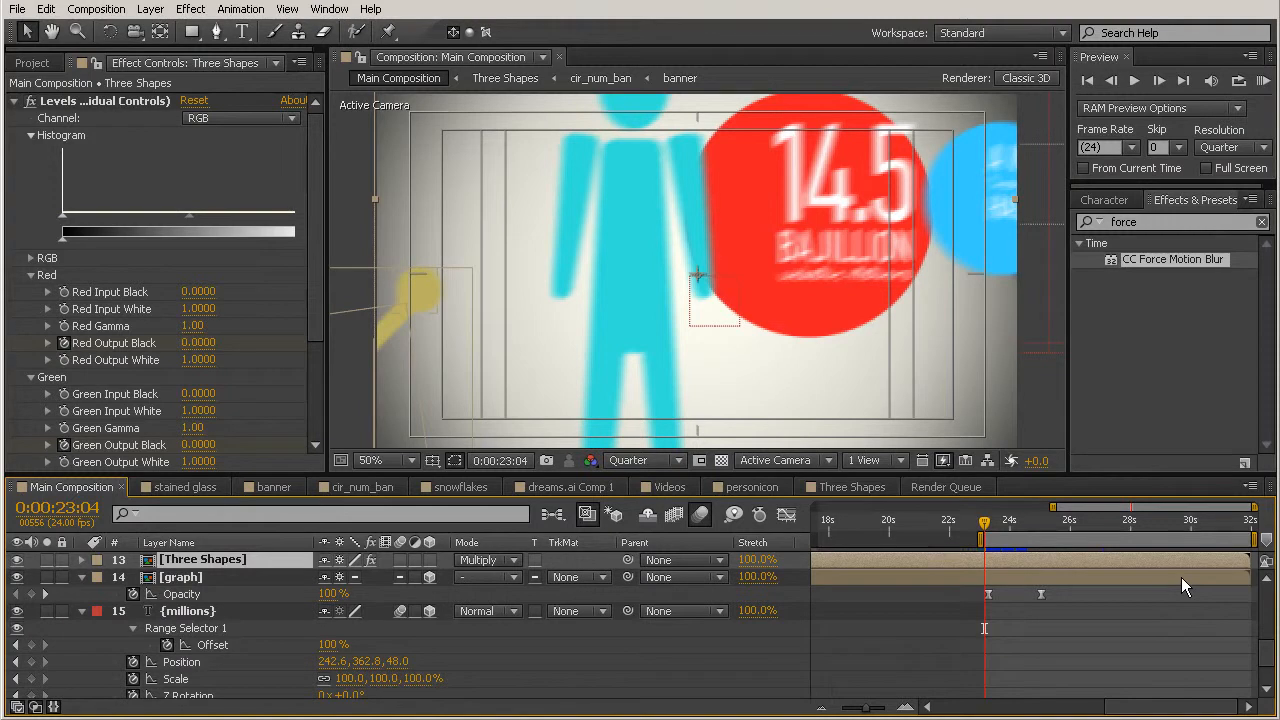
key(space)
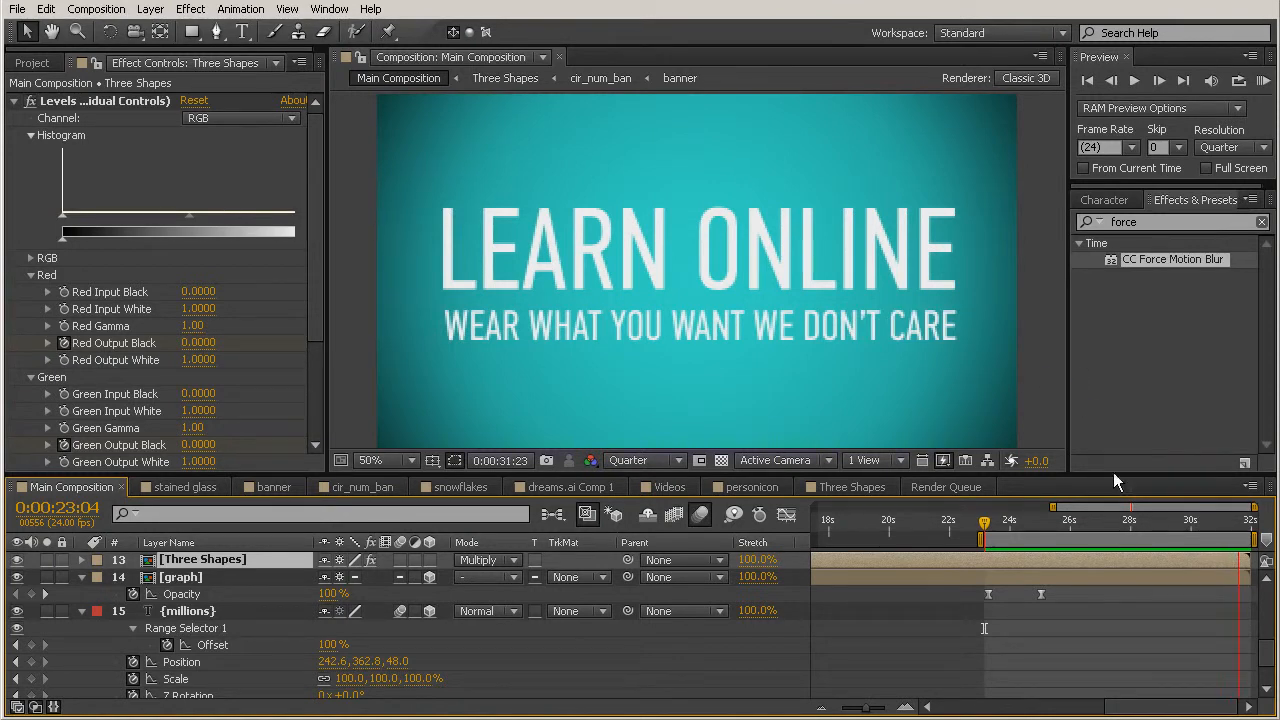
key(space)
Step: Move the LEARN ONLINE text layer and LearnOnline_audio.wav together so both start at 0:00:27:04
drag(985, 527, 1187, 555)
scroll(1168, 559, up, 2)
scroll(1160, 550, up, 4)
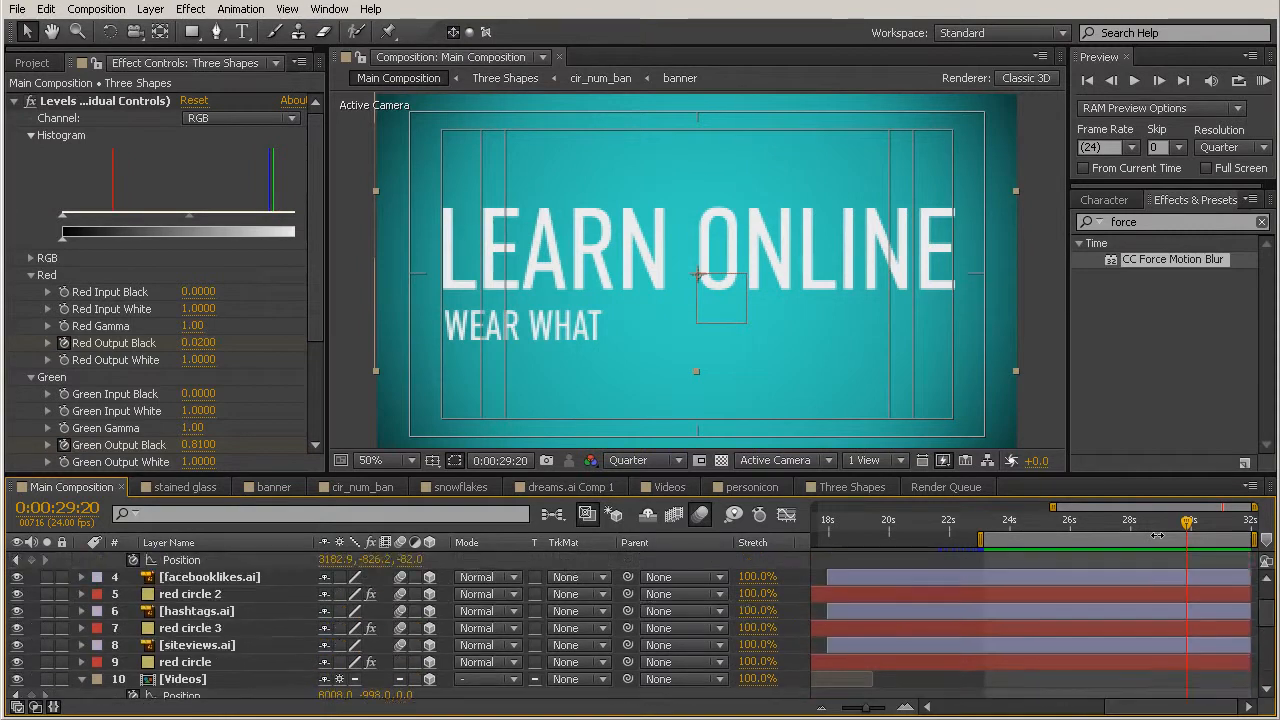
click(1113, 521)
mouse_move(1113, 530)
mouse_down()
mouse_move(1100, 531)
mouse_move(1127, 535)
mouse_move(1090, 535)
mouse_move(1147, 543)
mouse_move(1086, 533)
mouse_move(1105, 539)
mouse_up()
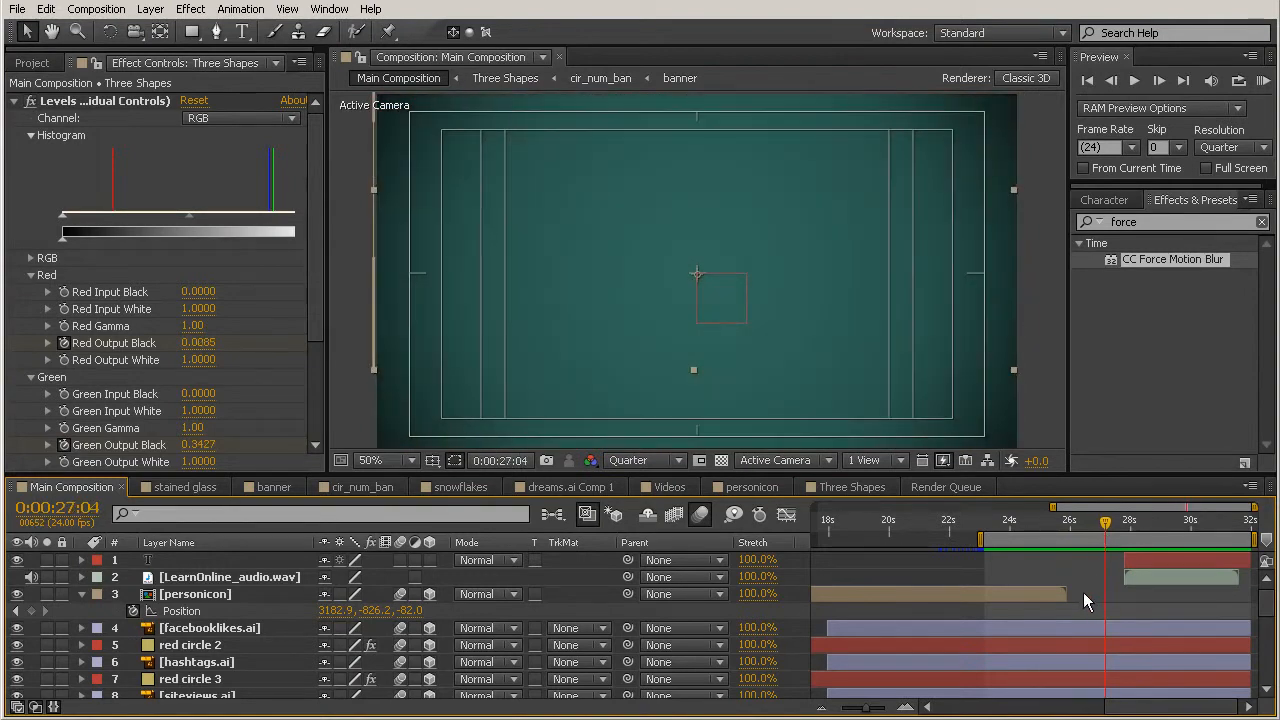
click(1134, 577)
shift+click(1140, 560)
drag(1170, 577, 1154, 576)
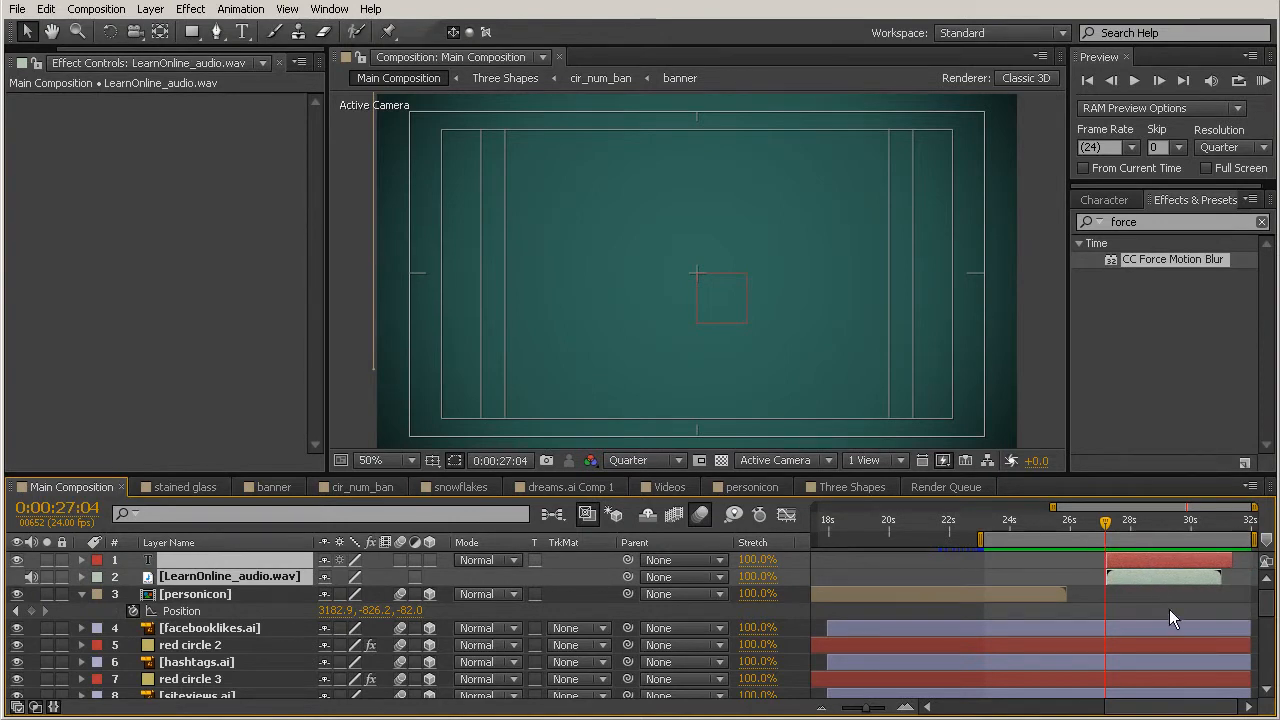
Step: Extend the end of the LEARN ONLINE text layer to the composition's end and scrub through the title to check it
click(1169, 609)
drag(1232, 561, 1267, 568)
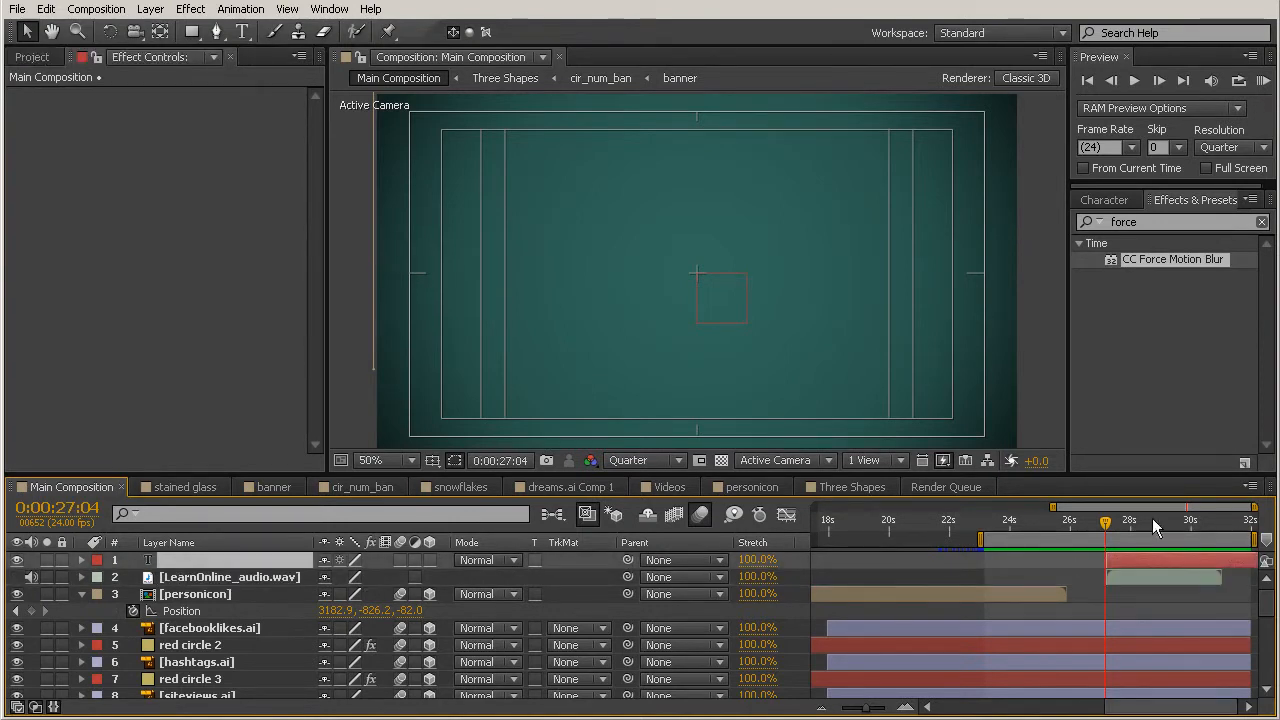
drag(1107, 518, 1240, 576)
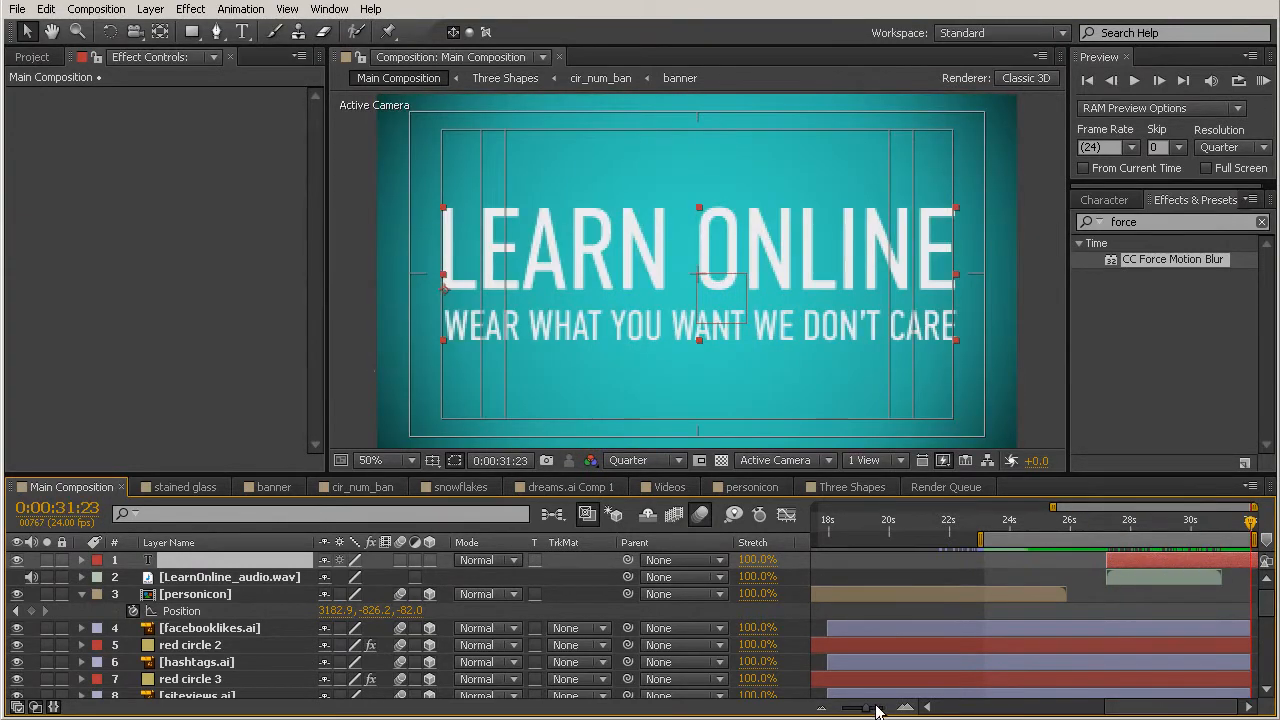
Step: Show the full timeline and extend the work area's start back to the beginning of the composition
drag(866, 707, 840, 707)
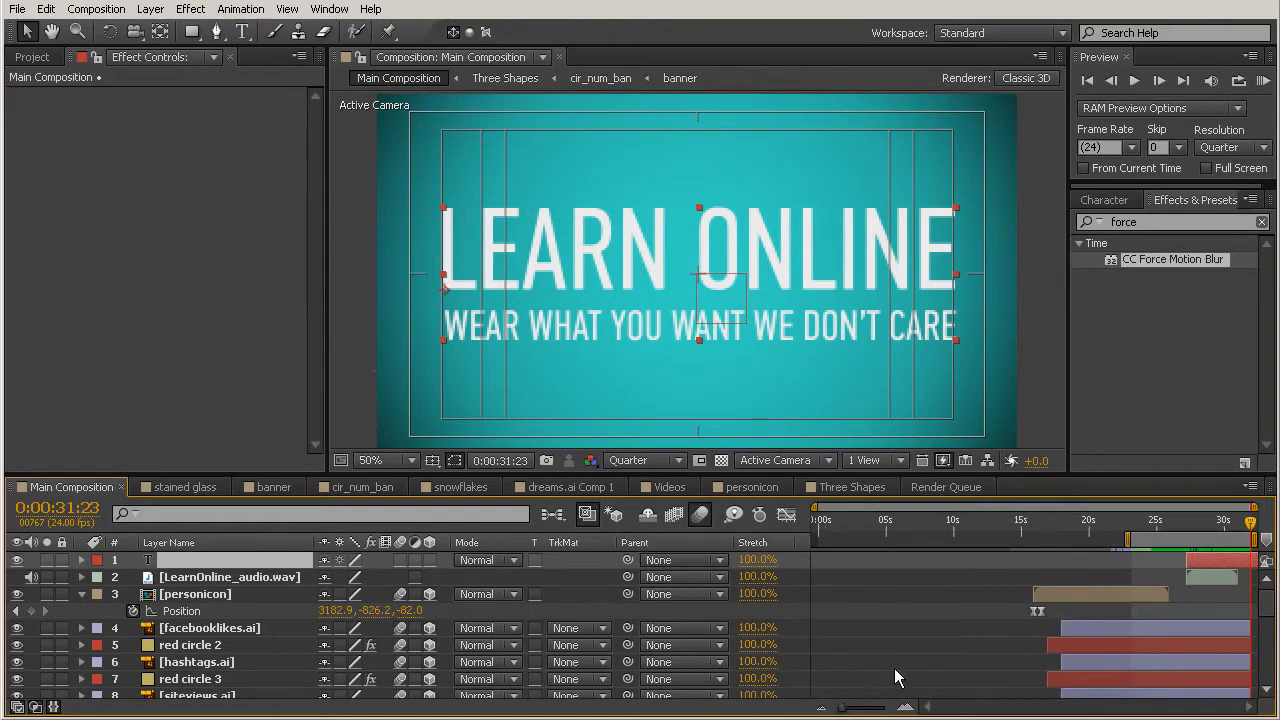
drag(1125, 539, 800, 551)
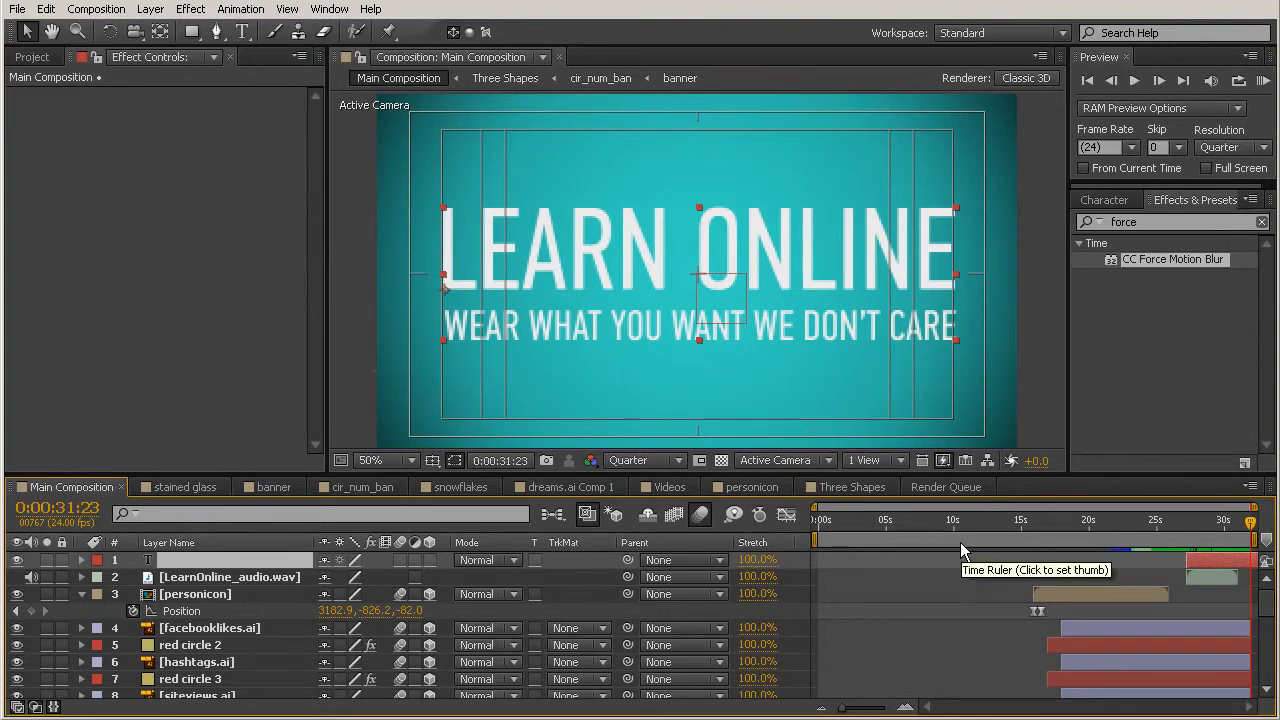
Step: Collapse personicon's properties and scrub from 0:00:15:23 to 0:00:31:22 to review the rest of the animation
click(1032, 530)
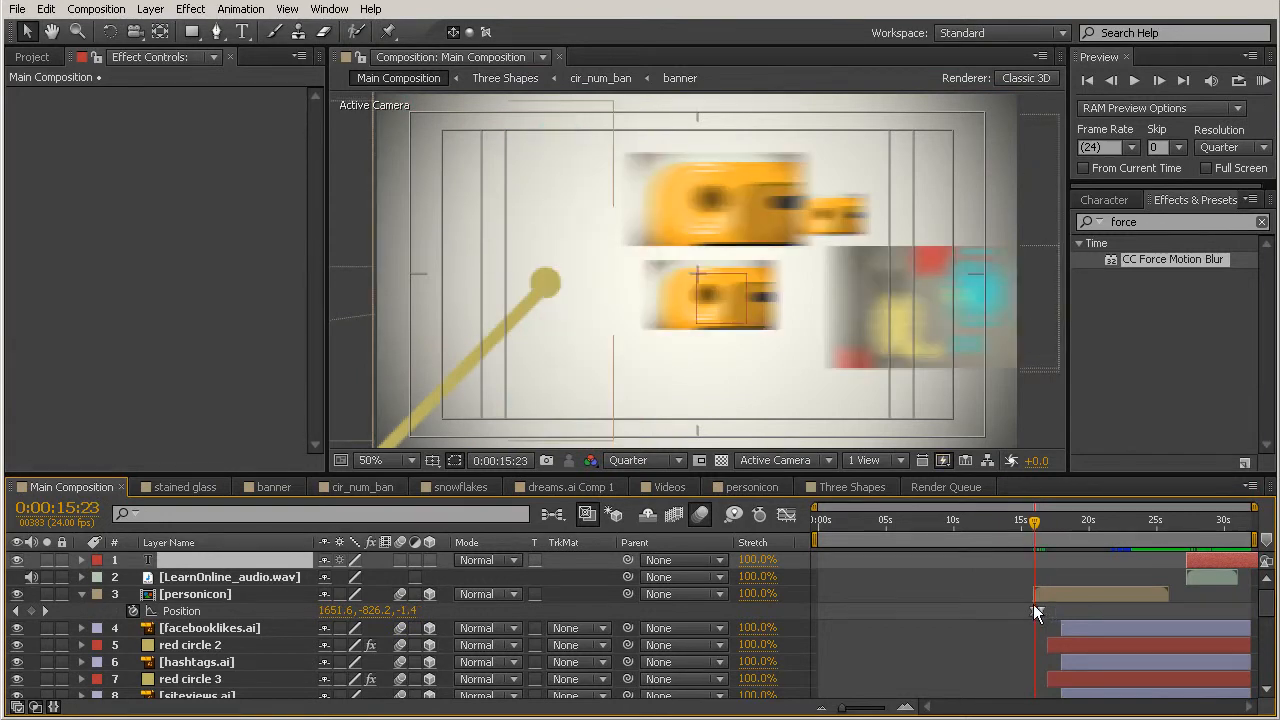
click(965, 585)
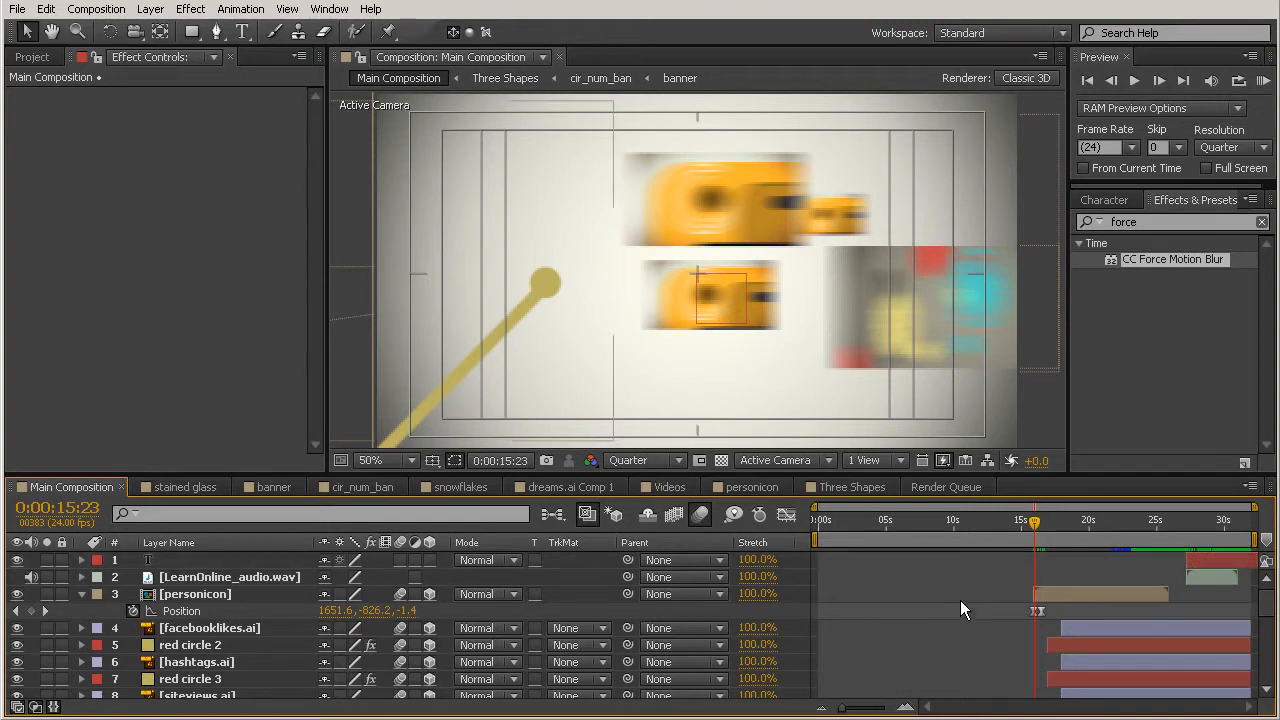
click(82, 594)
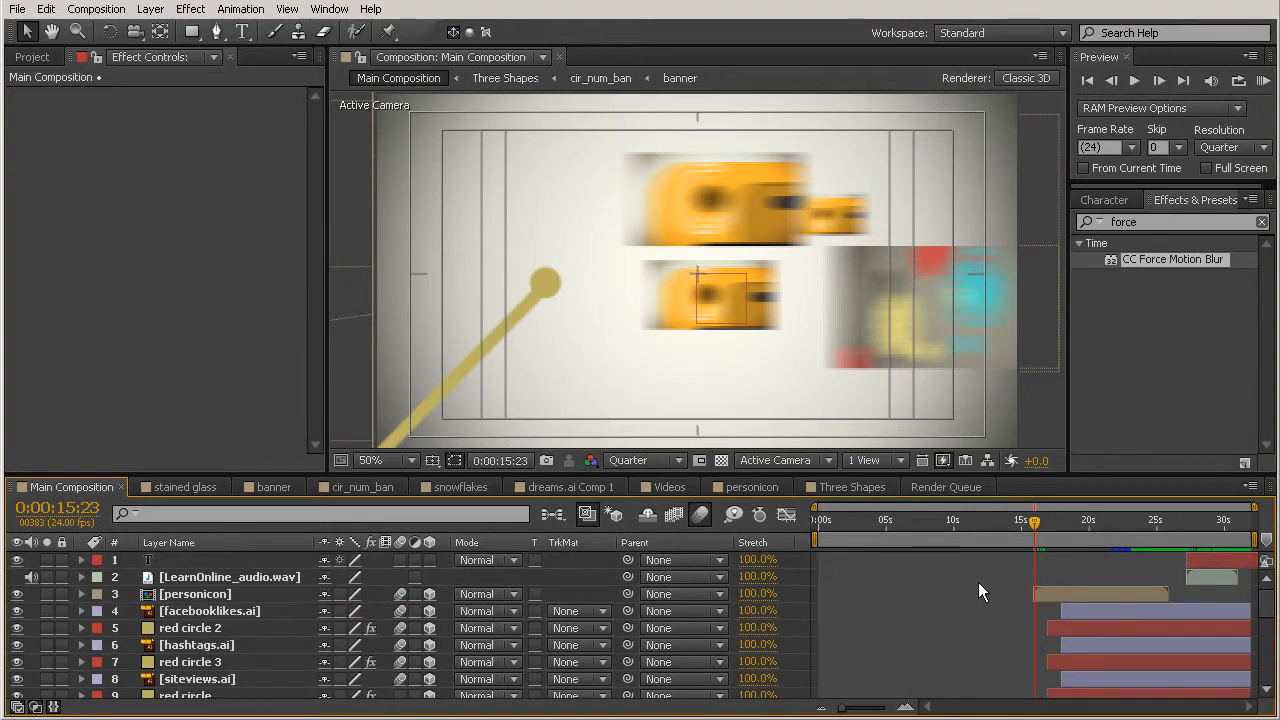
scroll(979, 585, down, 3)
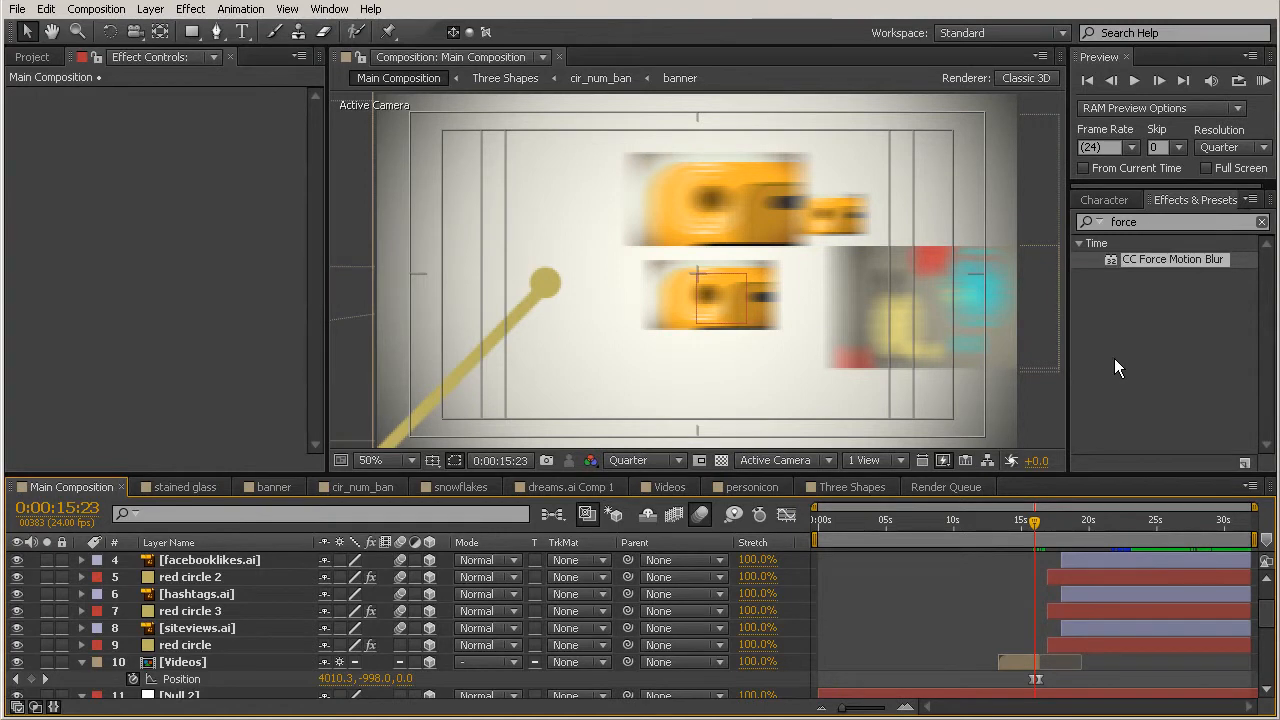
drag(1035, 527, 1183, 570)
drag(1184, 525, 1252, 522)
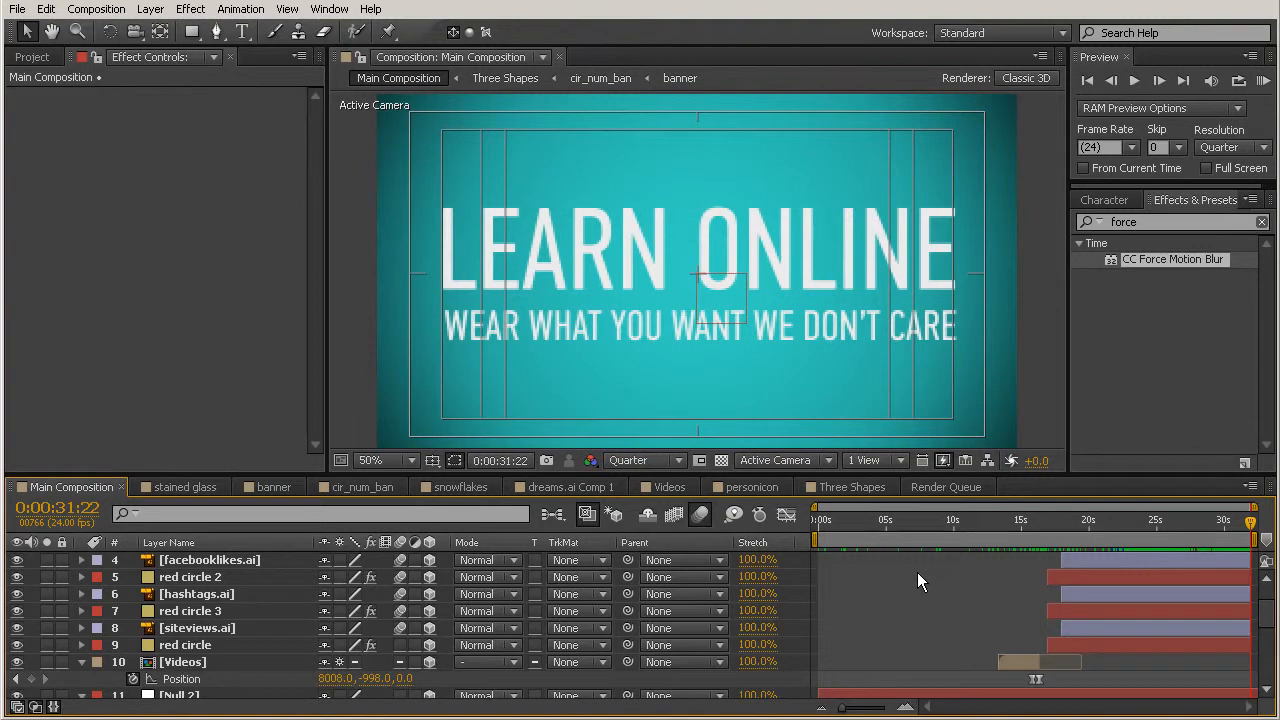